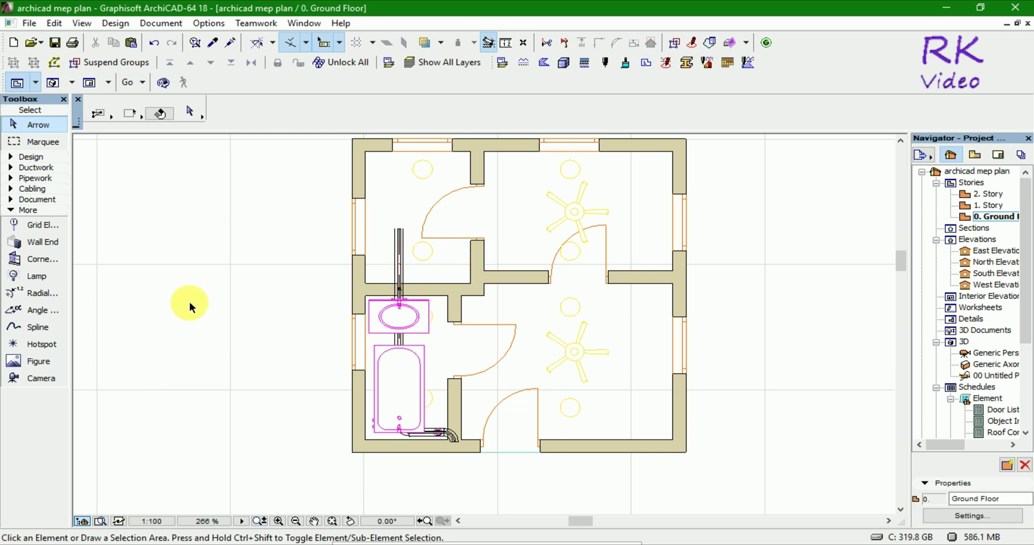
# Draw two spline wires: upper-left ceiling lamp down to the lower lamp, then lower lamp across to the wall
pyautogui.click(39, 327)
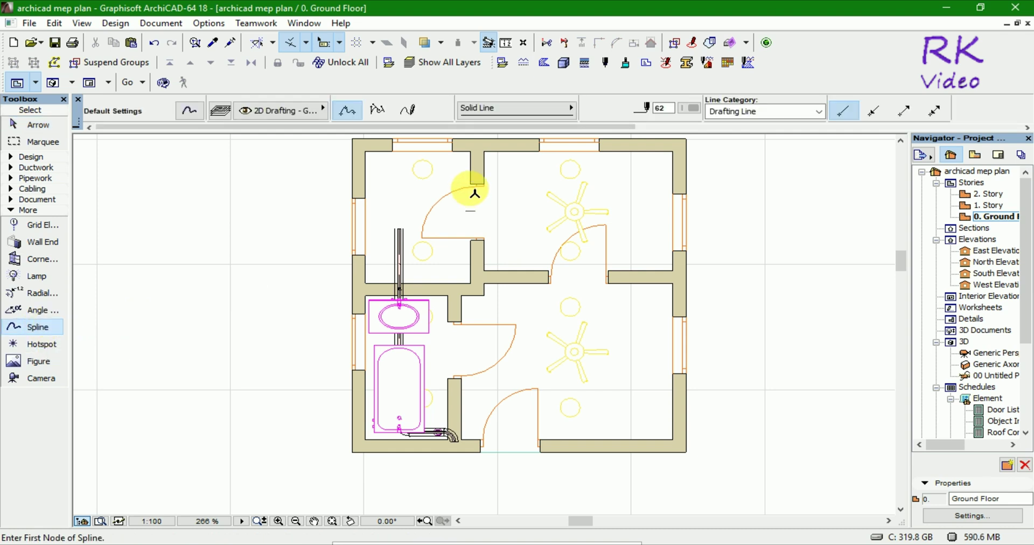
pyautogui.scroll(2, 474, 194)
pyautogui.scroll(1, 469, 169)
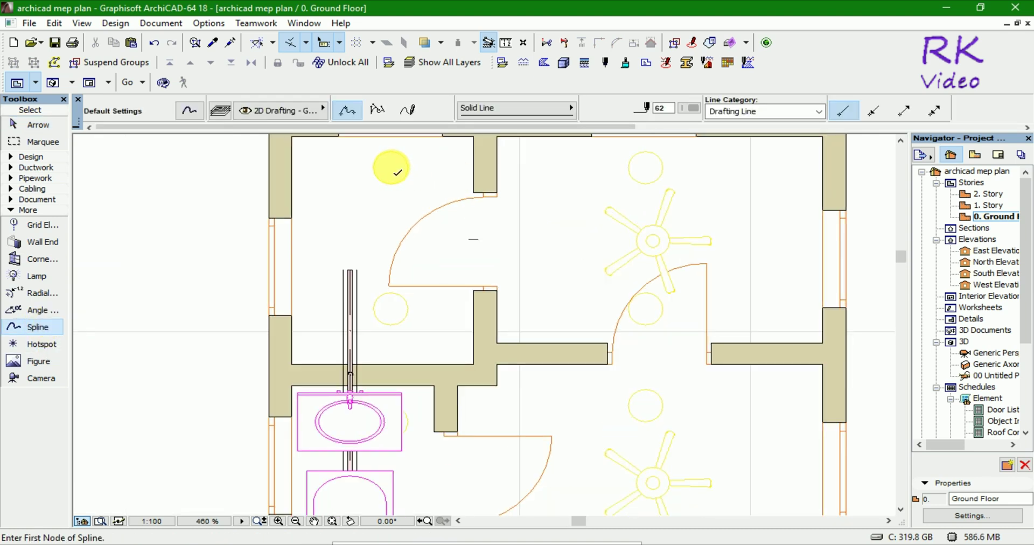
pyautogui.click(391, 168)
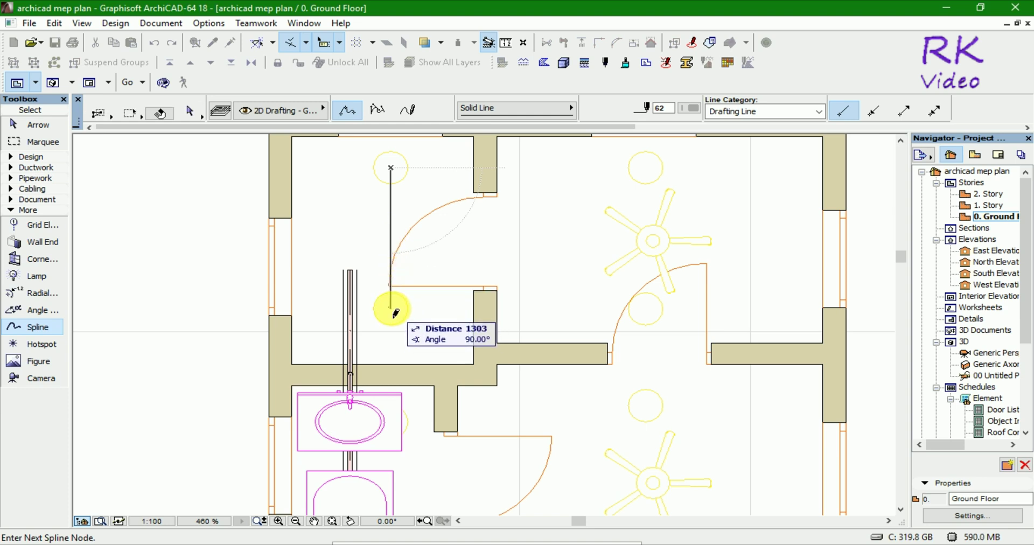
pyautogui.click(391, 309)
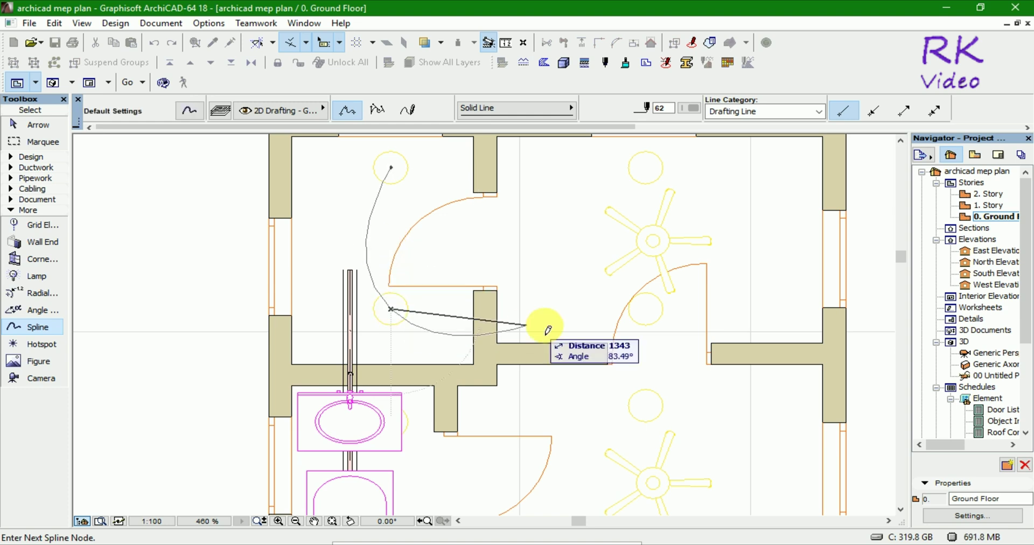
pyautogui.click(392, 311)
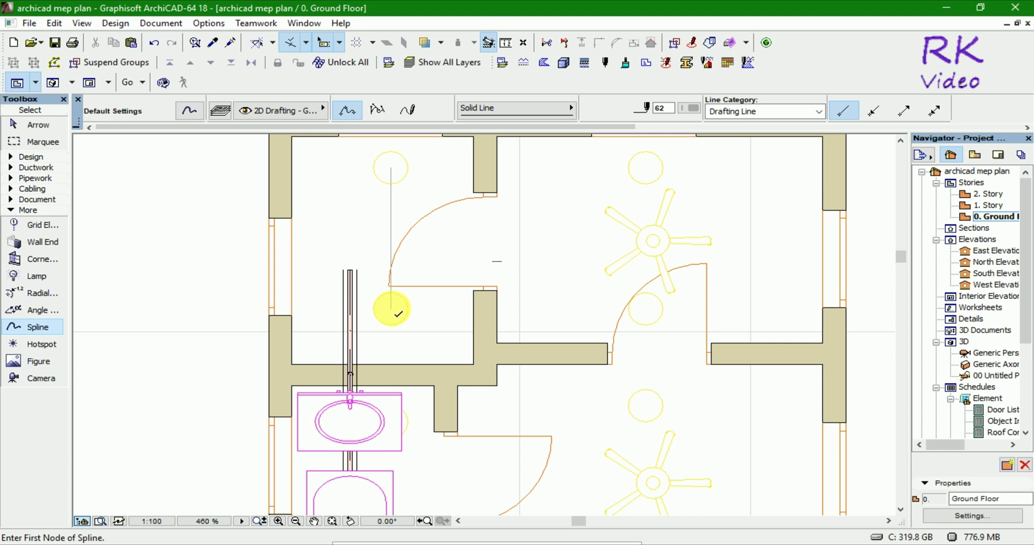
pyautogui.click(391, 309)
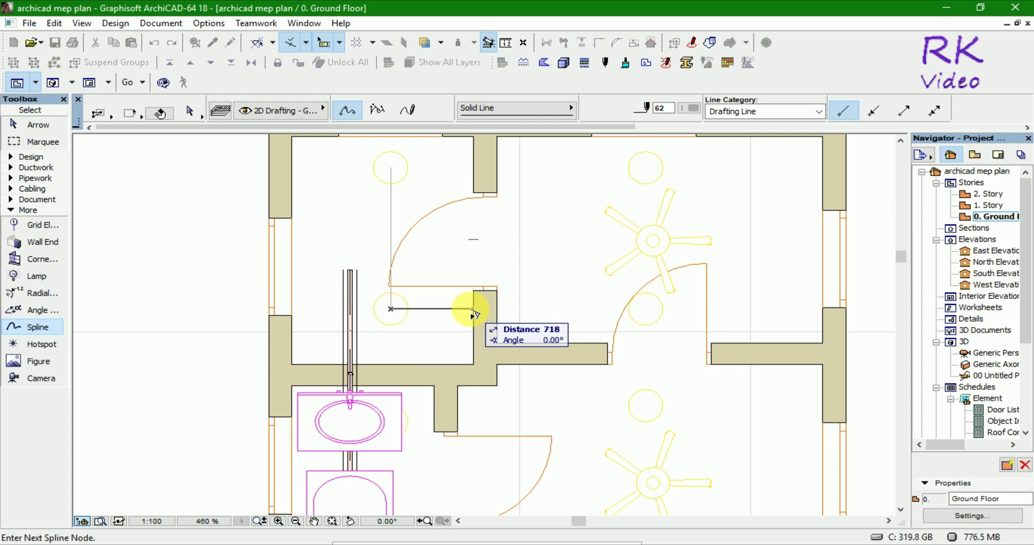
pyautogui.click(473, 309)
pyautogui.click(473, 310)
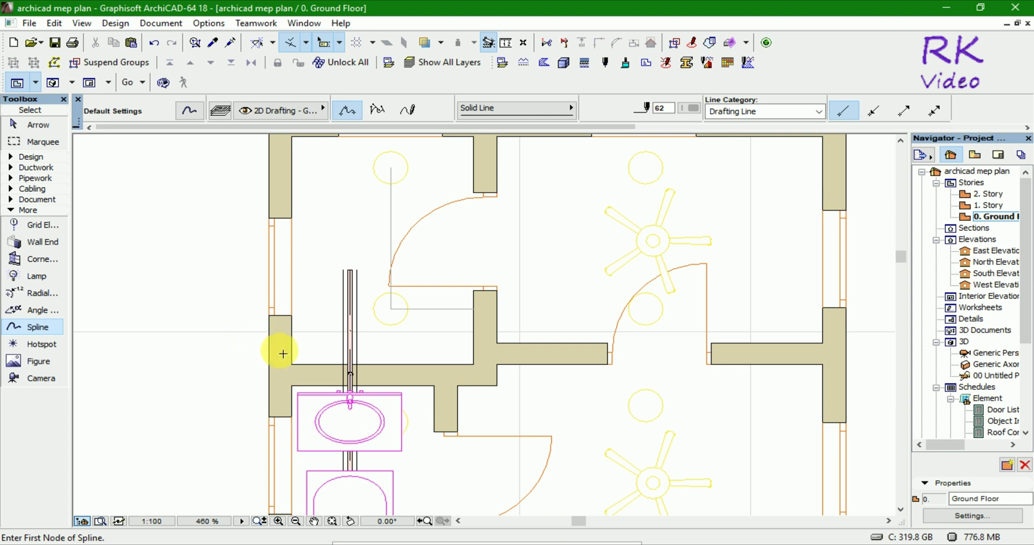
pyautogui.press('Escape')
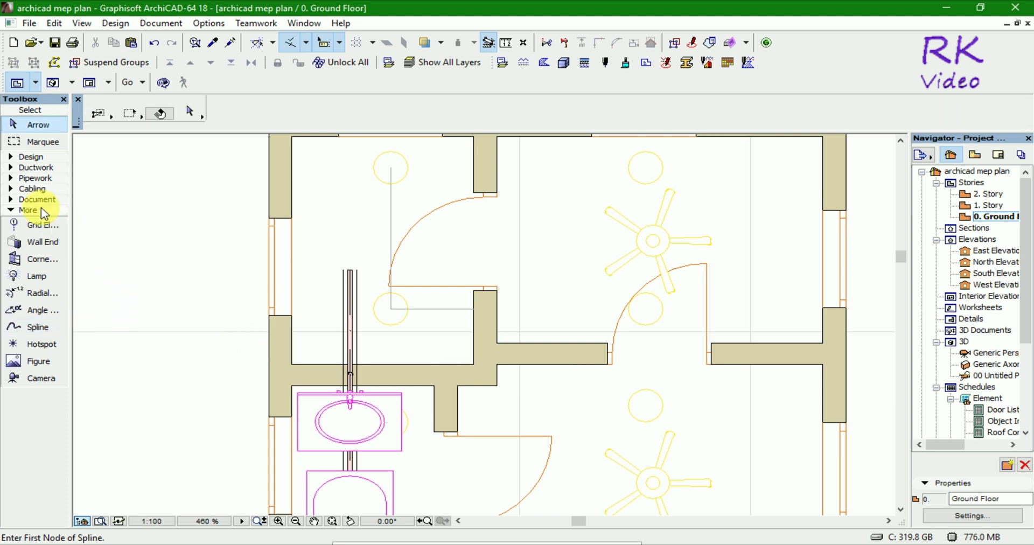
# Draw a 100 × 100 rectangular slab just left of the wall beside the lower-left lamp
pyautogui.click(13, 160)
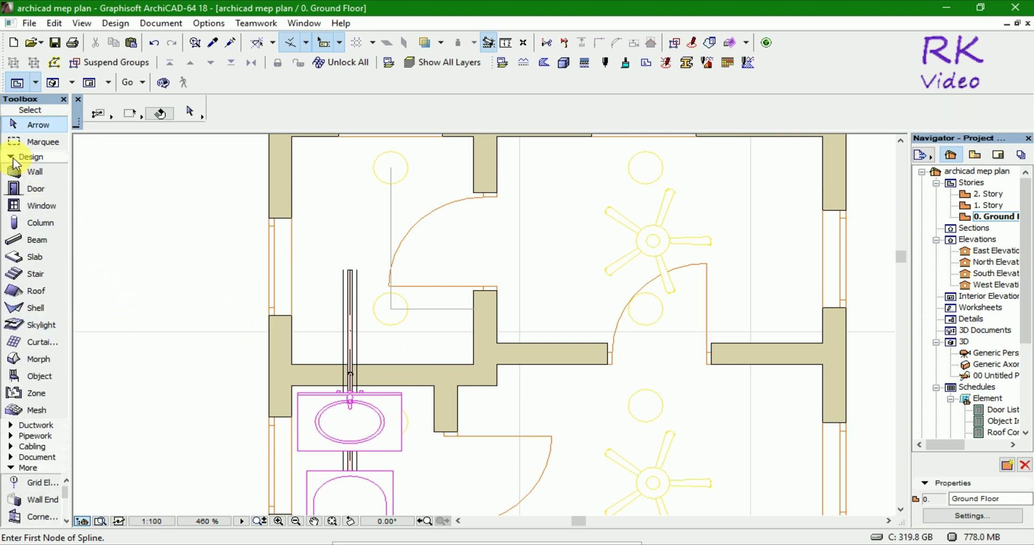
pyautogui.click(53, 261)
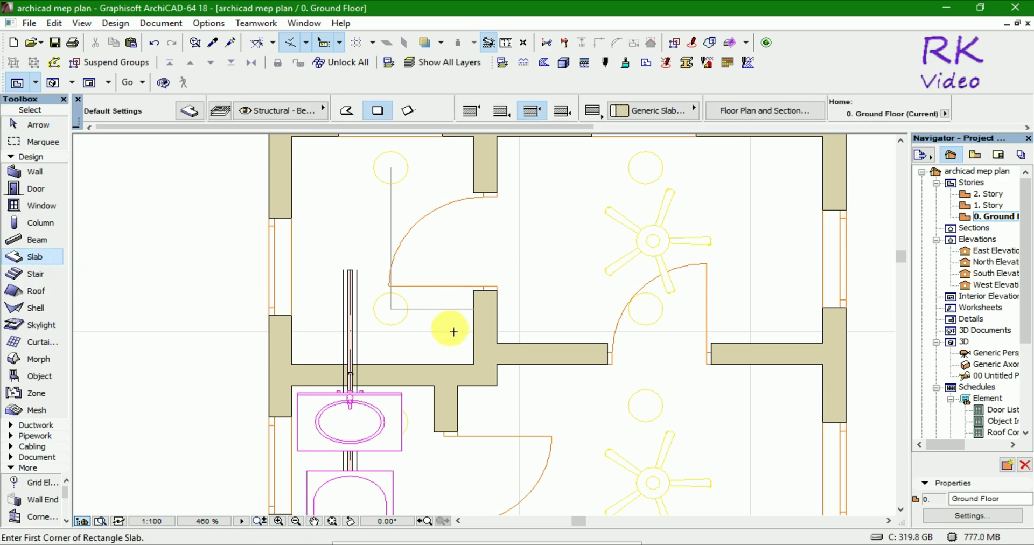
pyautogui.scroll(1, 478, 302)
pyautogui.scroll(1, 479, 305)
pyautogui.scroll(-1, 417, 251)
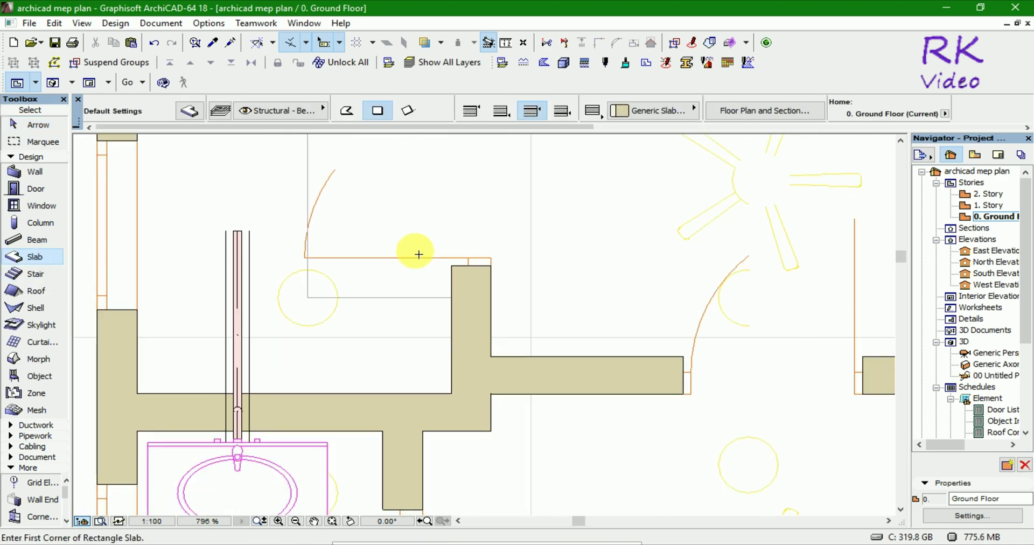
pyautogui.click(379, 313)
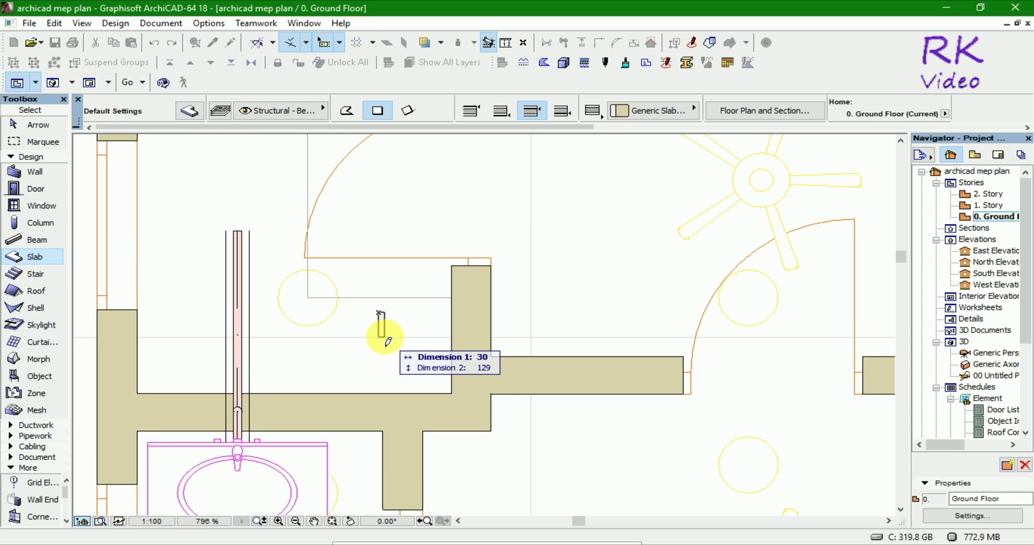
pyautogui.write('100')
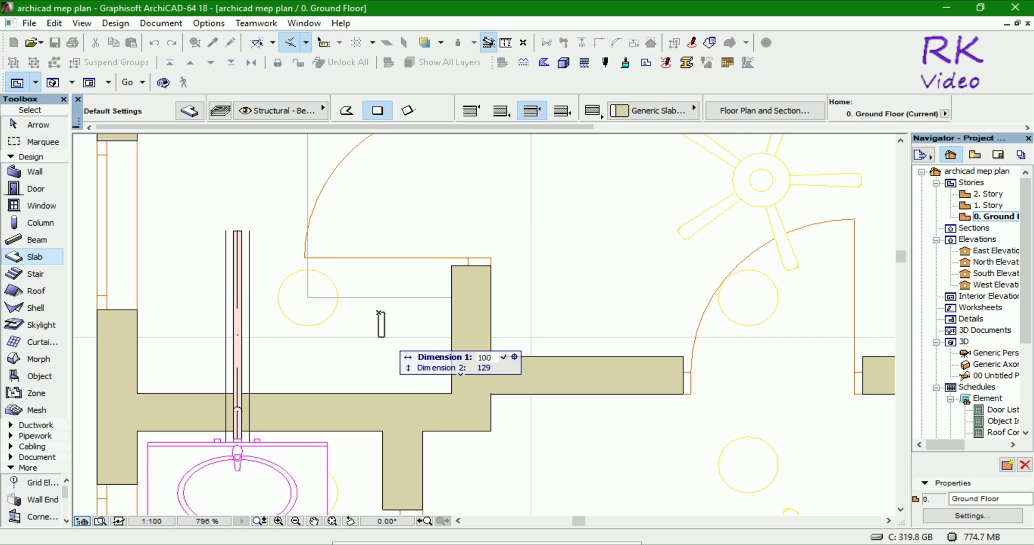
pyautogui.press('Tab')
pyautogui.write('1')
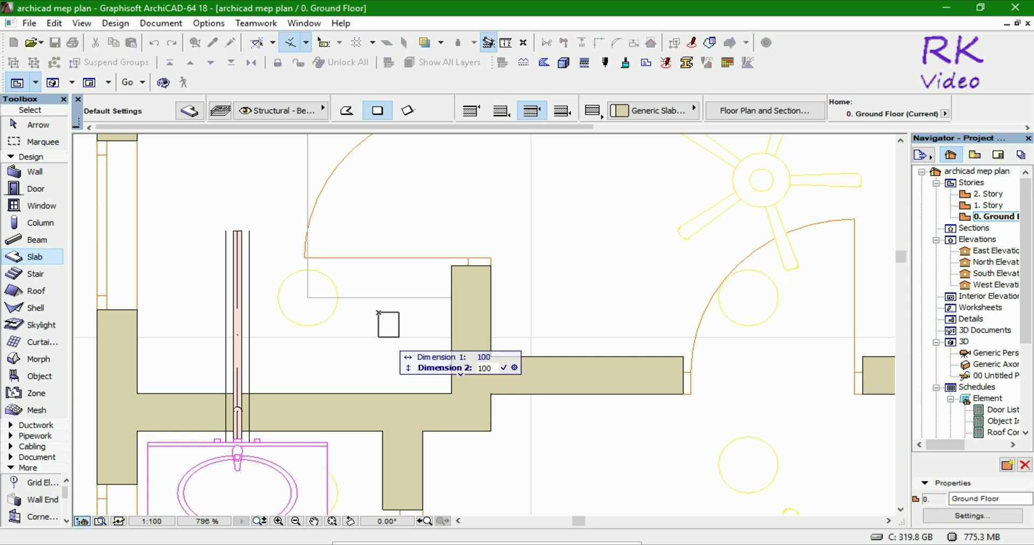
pyautogui.press('Return')
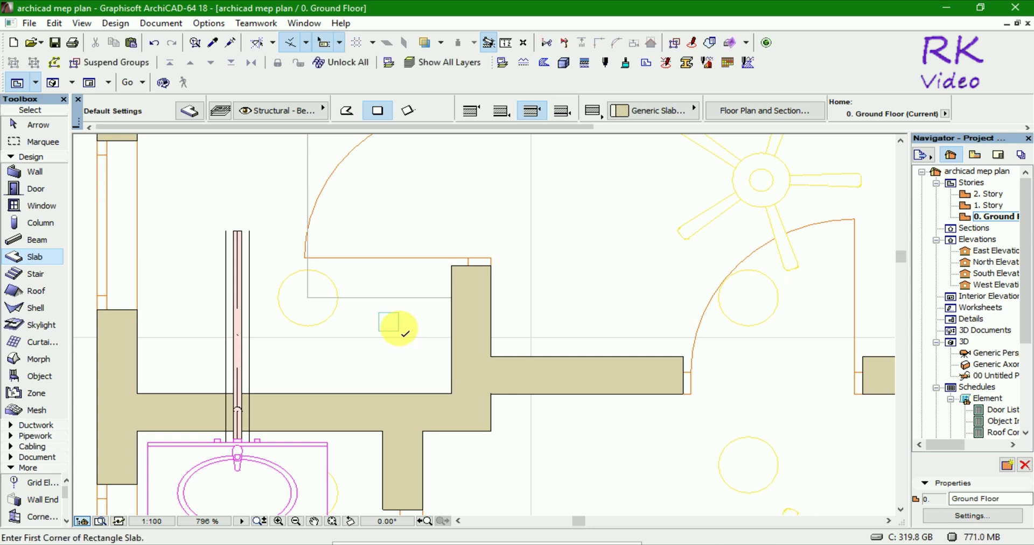
pyautogui.press('Escape')
# Offset the slab's right edge inward by 80, undoing an initial 20 offset, leaving a 20 × 100 strip
pyautogui.scroll(4, 398, 323)
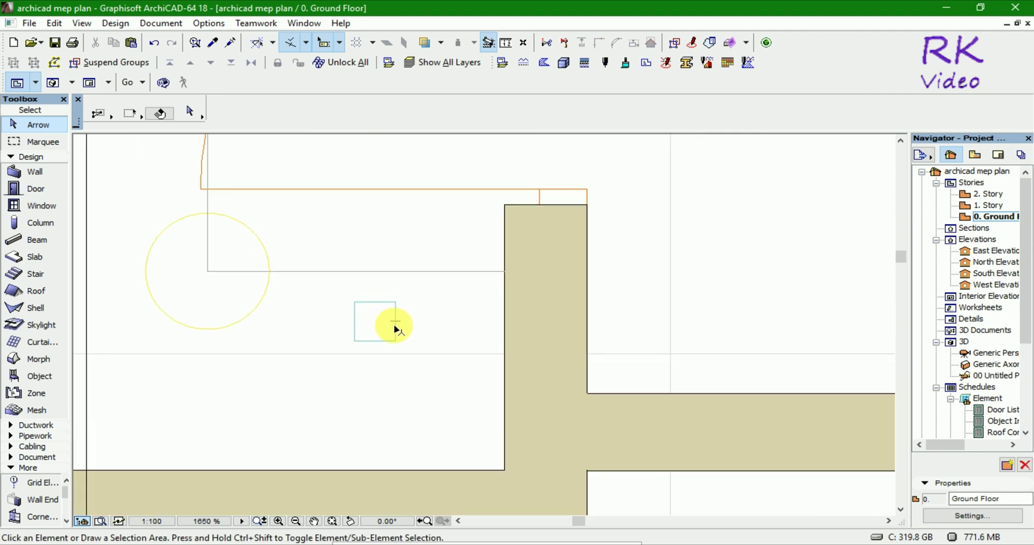
pyautogui.click(397, 328)
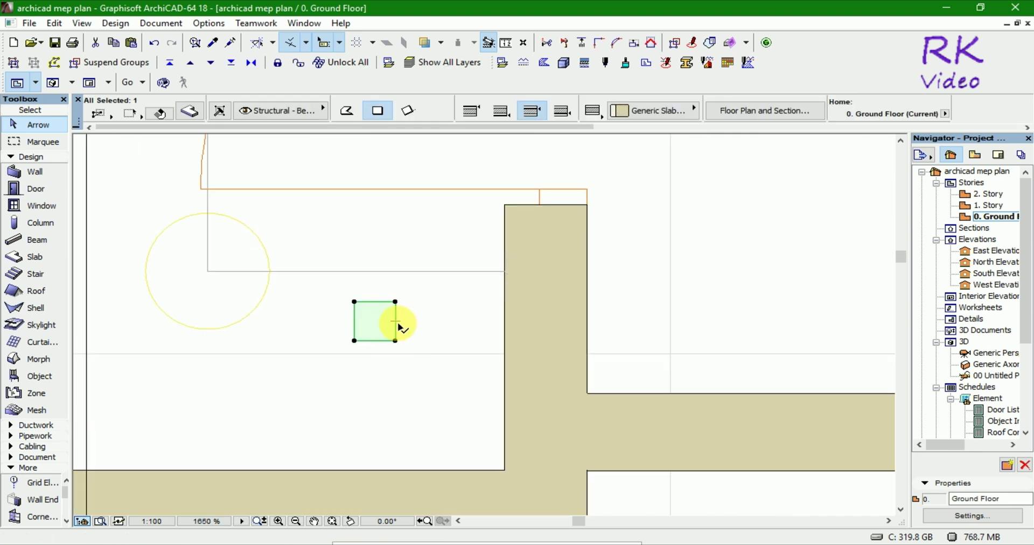
pyautogui.click(397, 325)
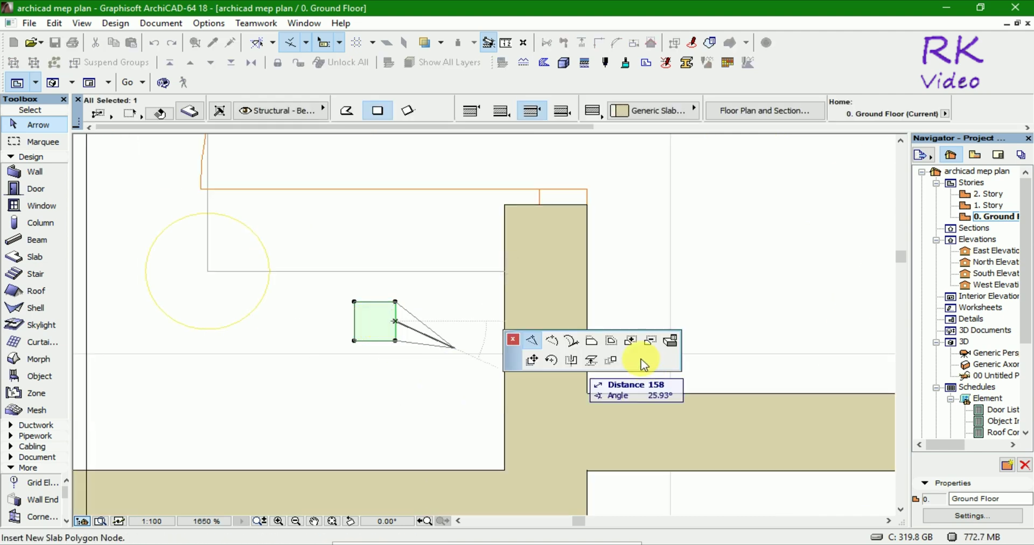
pyautogui.click(600, 343)
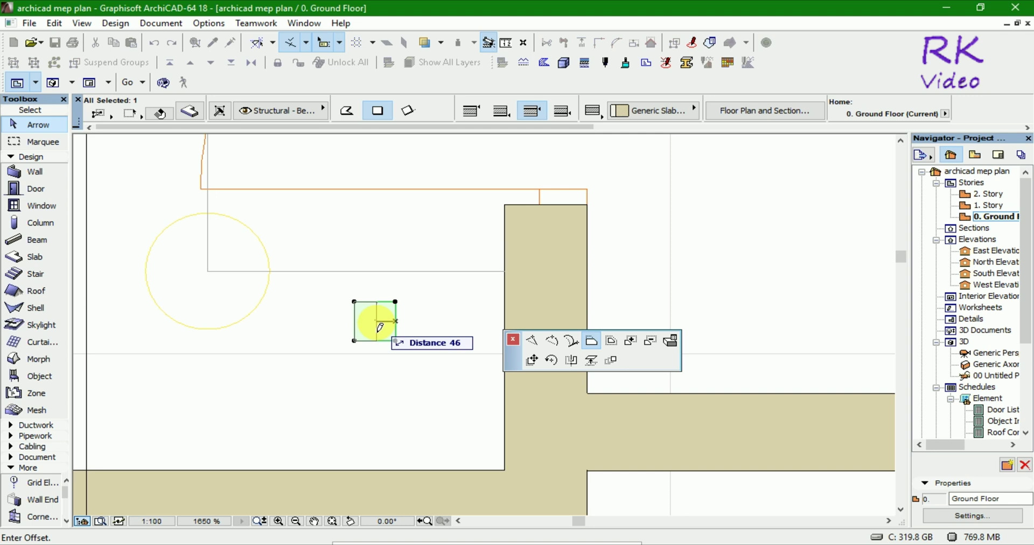
pyautogui.write('20')
pyautogui.press('Return')
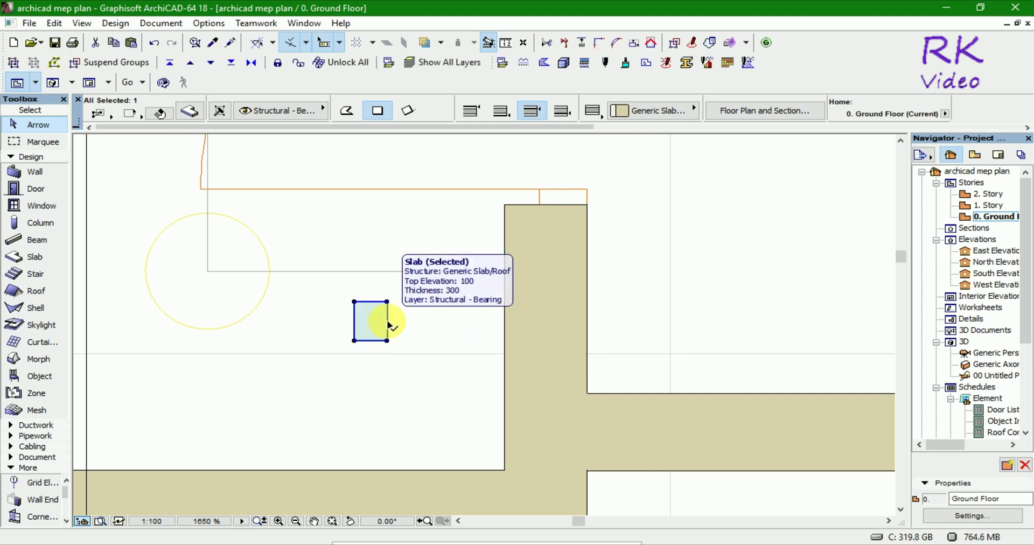
pyautogui.hotkey('ctrl', 'z')
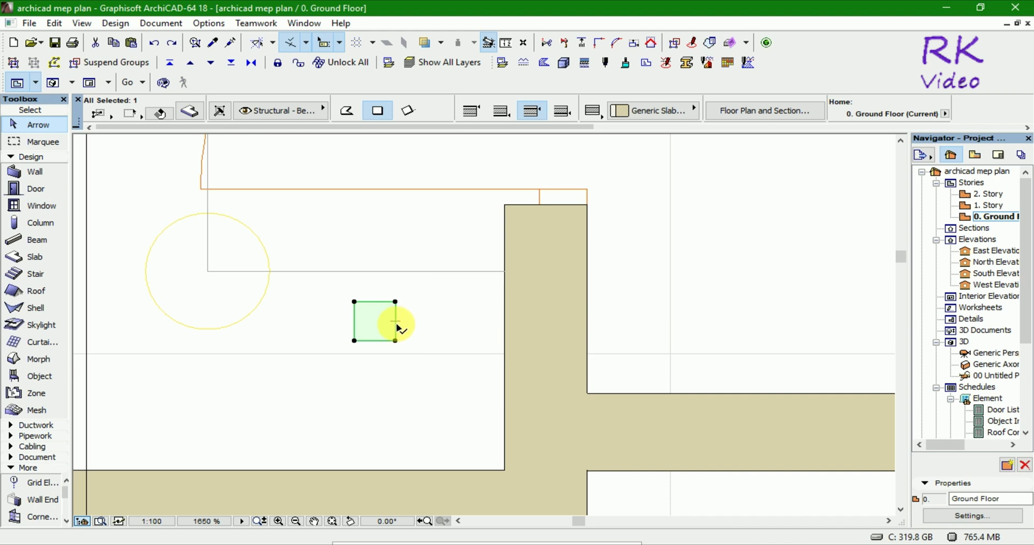
pyautogui.click(396, 325)
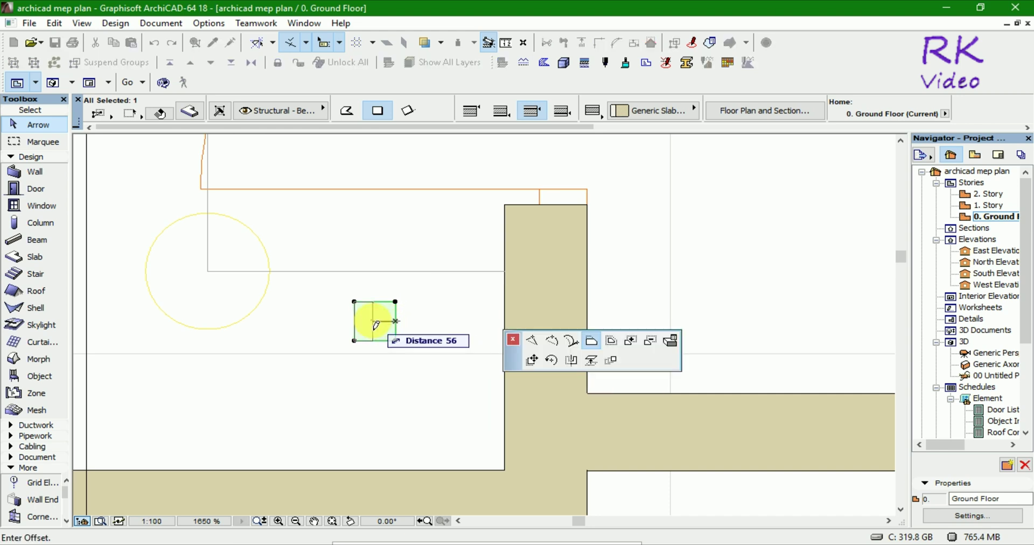
pyautogui.write('80')
pyautogui.press('Return')
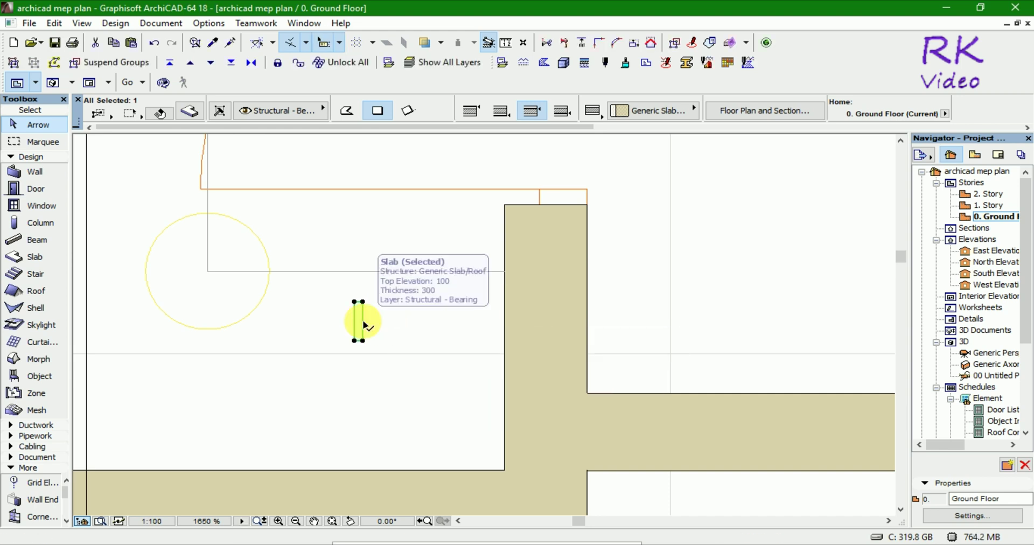
# Measure the strip's height from its top-left corner to confirm its size
pyautogui.click(506, 43)
pyautogui.scroll(3, 340, 314)
pyautogui.scroll(3, 340, 314)
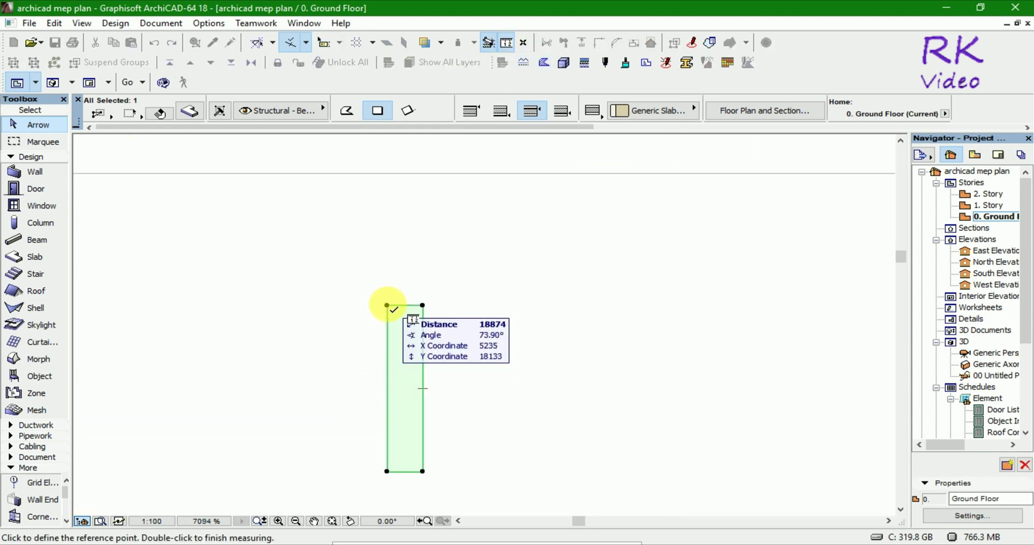
pyautogui.click(387, 306)
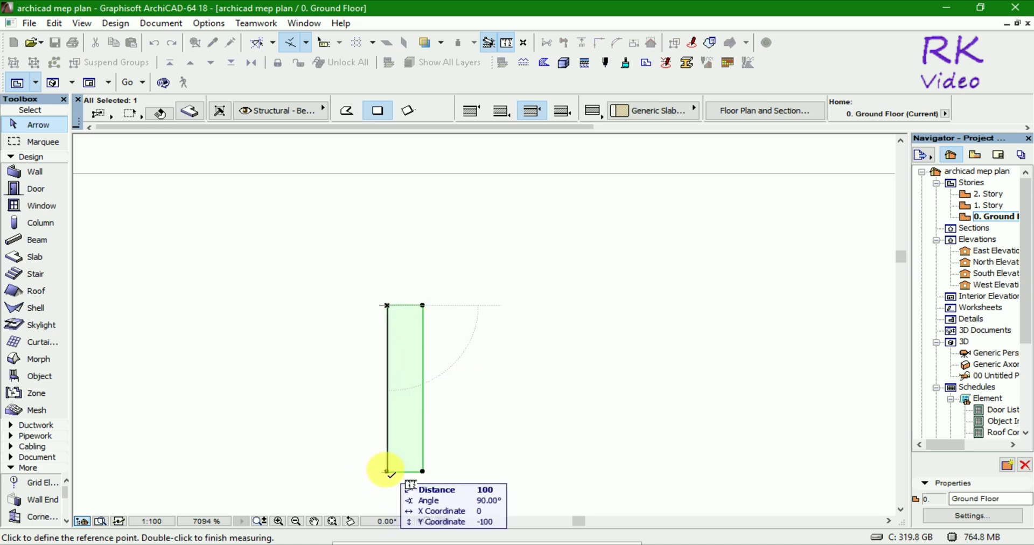
pyautogui.doubleClick(387, 472)
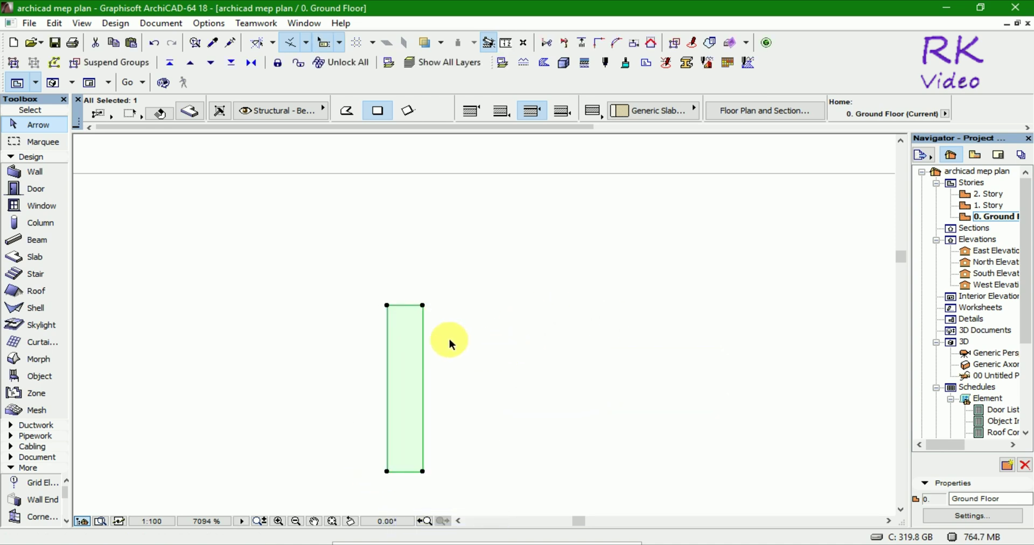
pyautogui.scroll(-4, 410, 288)
pyautogui.scroll(-3, 409, 290)
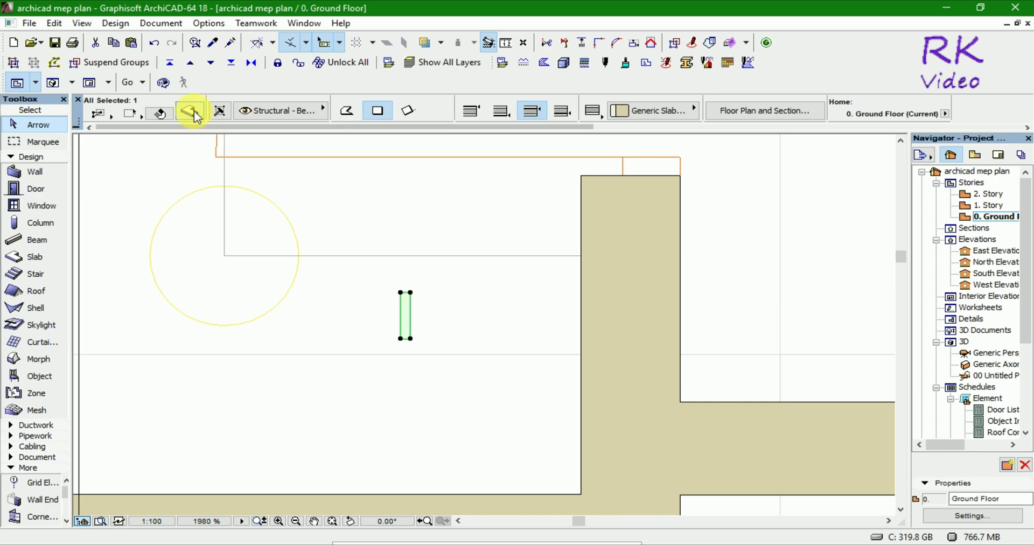
# Set the selected slab's elevation to 1200 above project zero
pyautogui.hotkey('ctrl', 't')
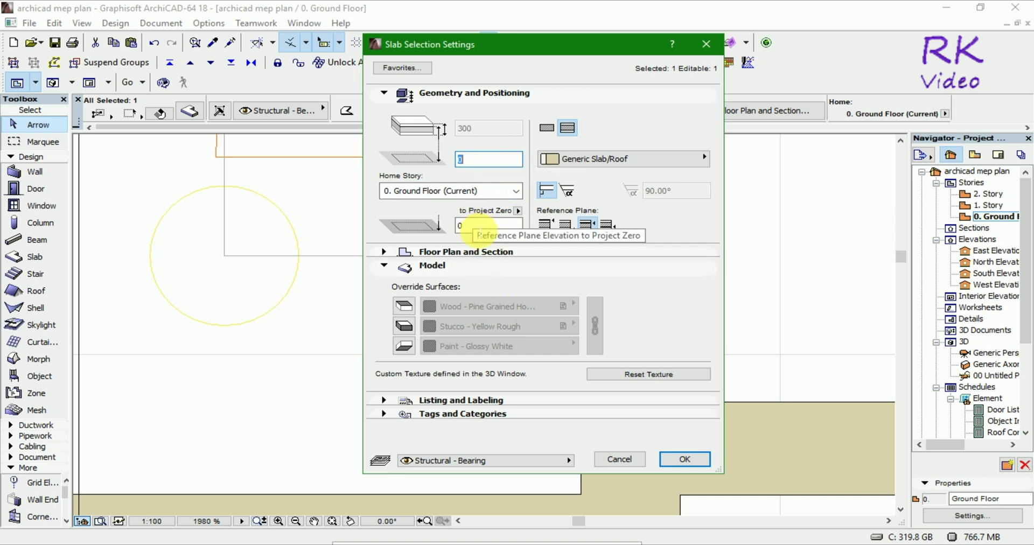
pyautogui.click(476, 225)
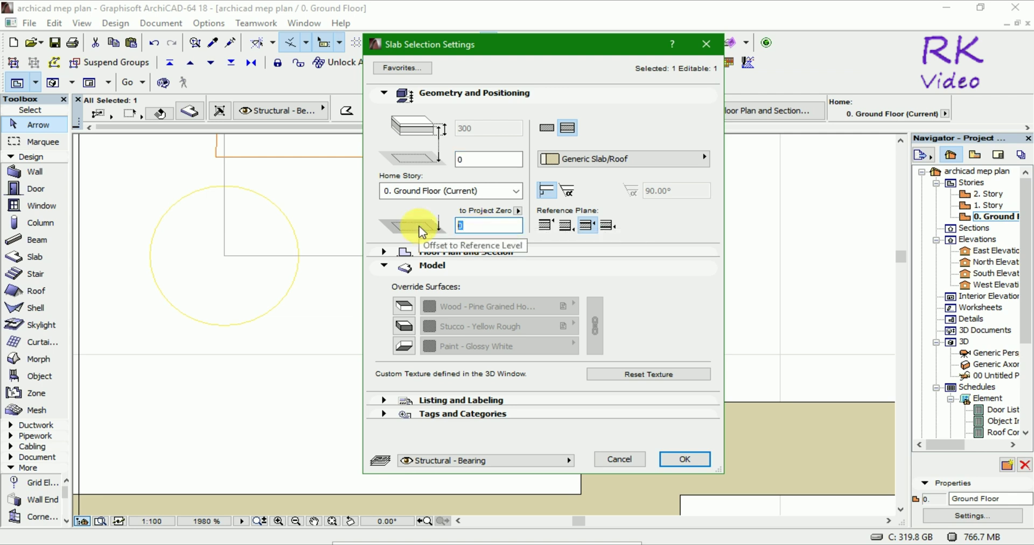
pyautogui.write('1200')
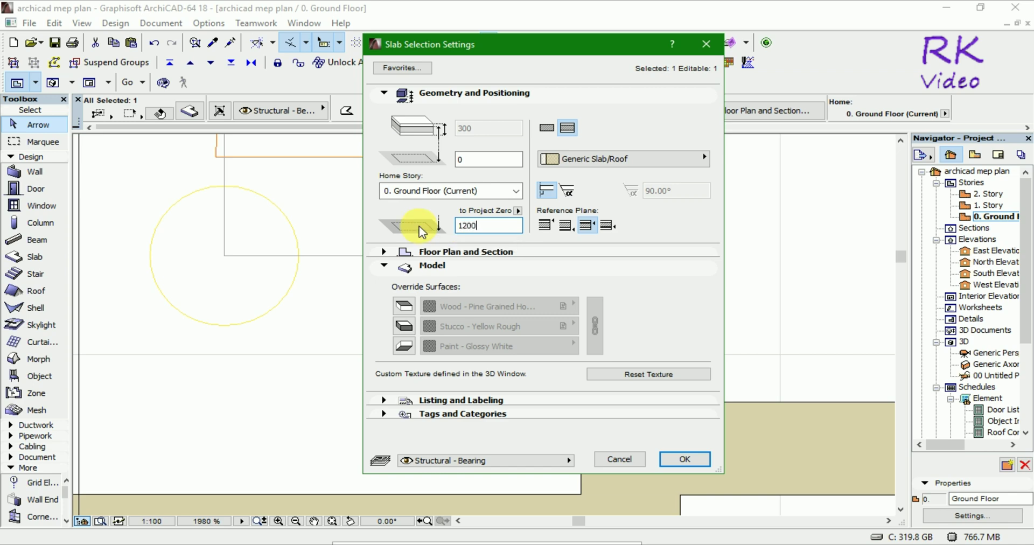
pyautogui.click(695, 459)
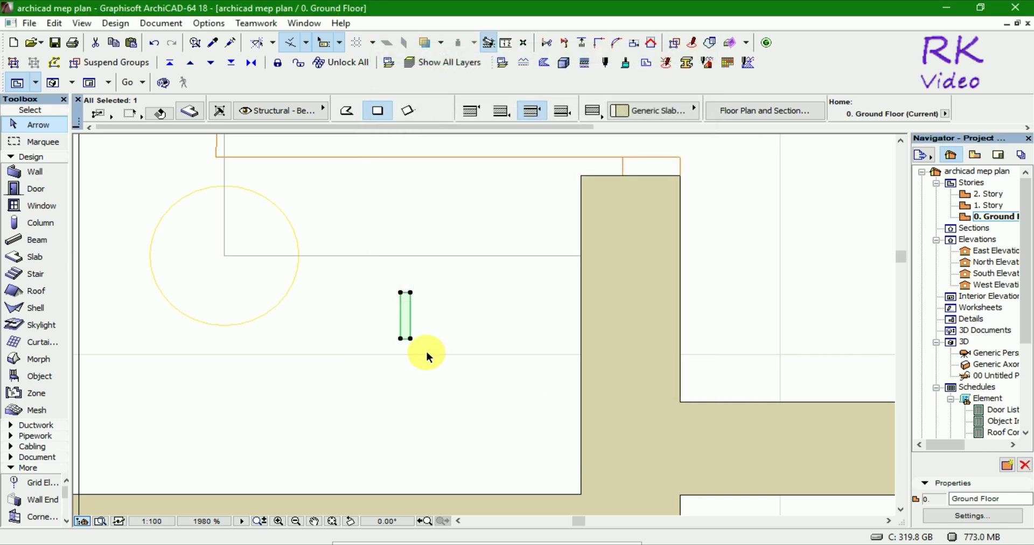
# Move the slab strip against the inner face of the right-hand wall and view it in 3D
pyautogui.hotkey('ctrl', 'd')
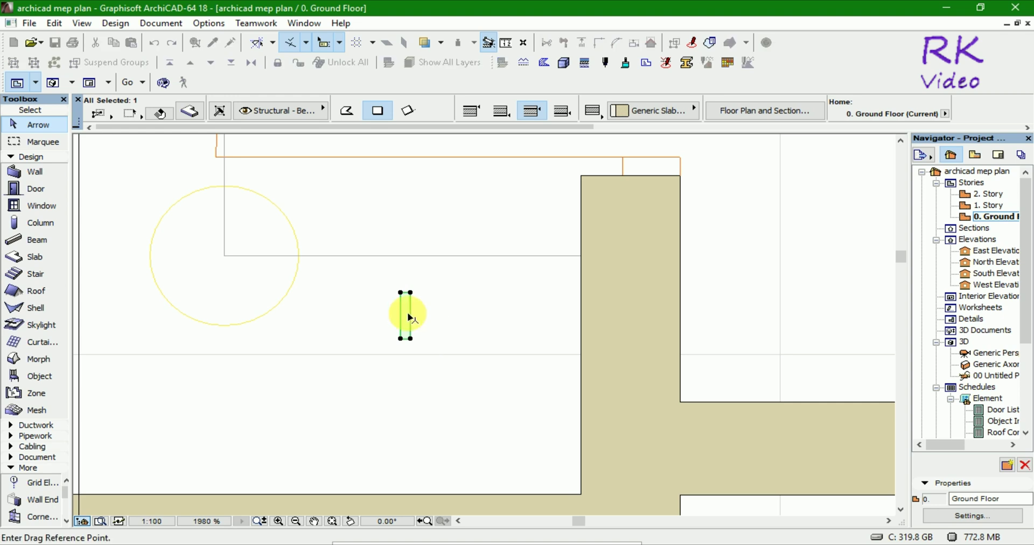
pyautogui.click(411, 316)
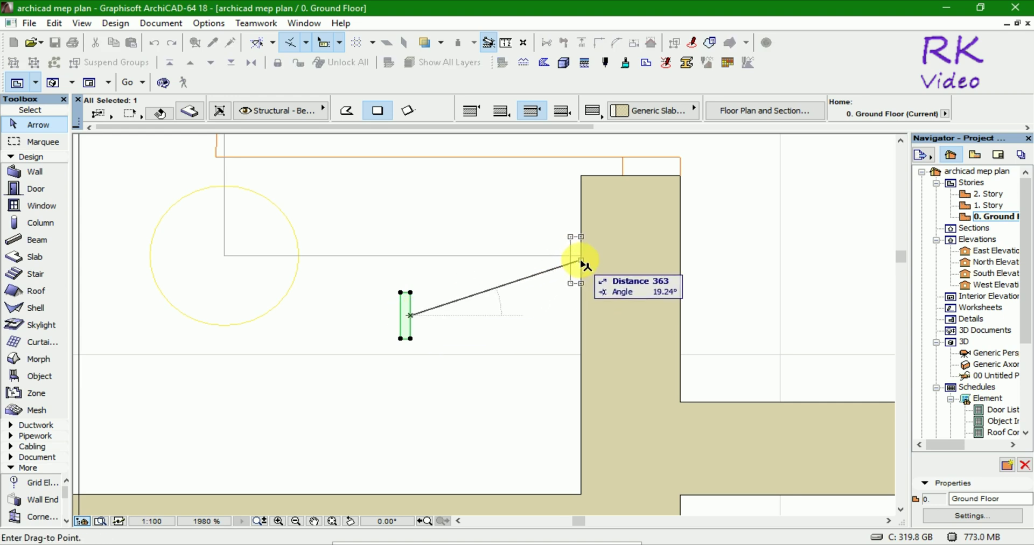
pyautogui.click(582, 262)
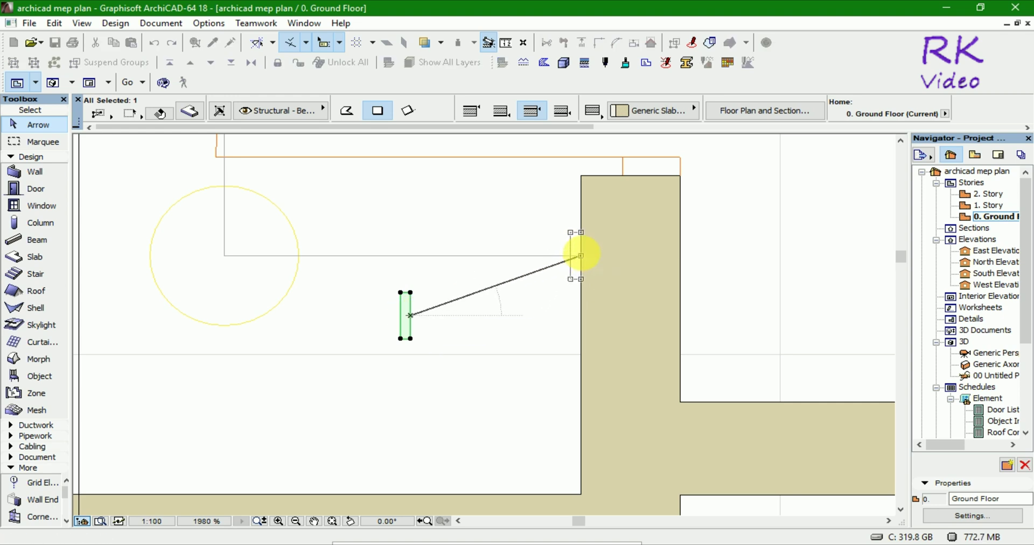
pyautogui.click(500, 337)
pyautogui.click(573, 279)
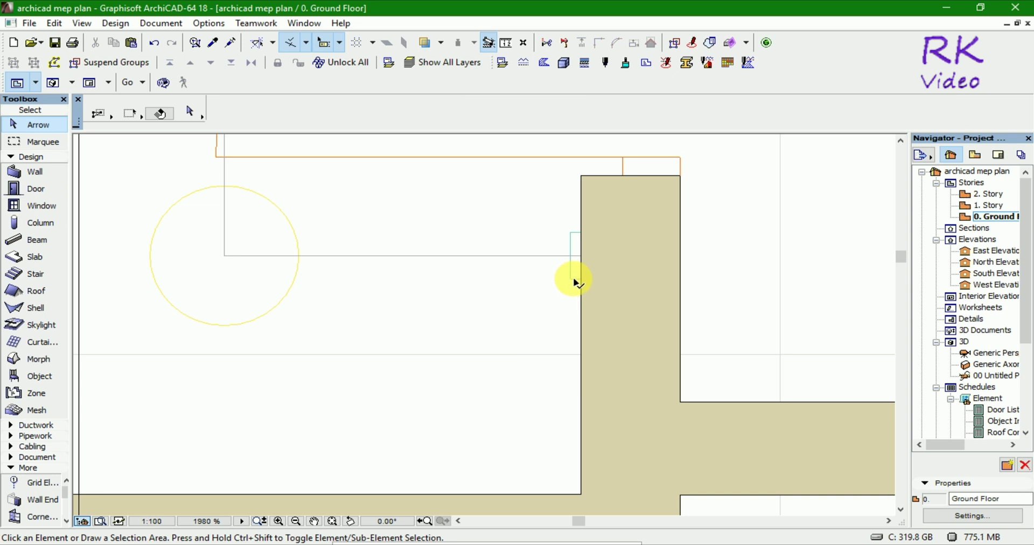
pyautogui.press('F5')
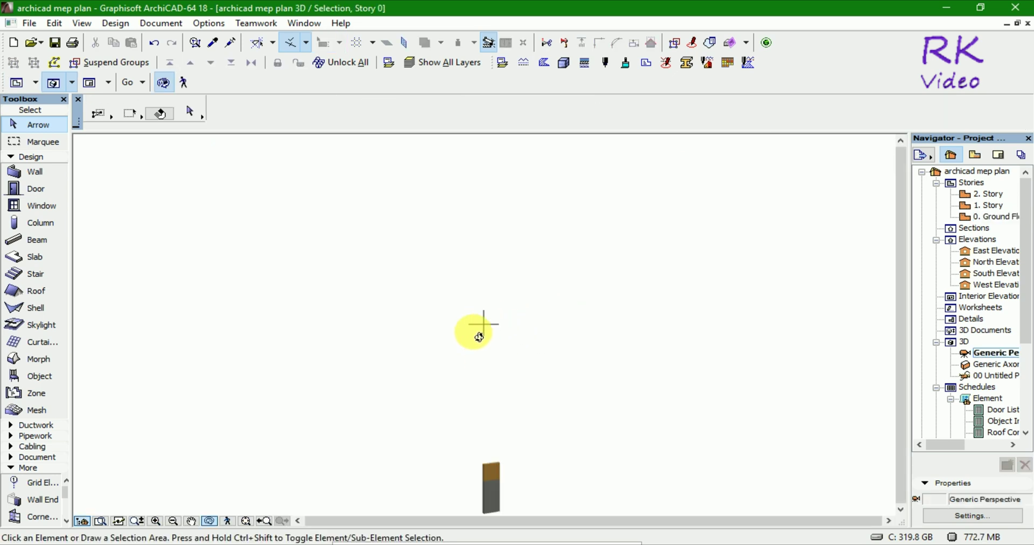
# Show the whole building in 3D, then orbit and zoom so the wall-mounted slab block faces the viewer
pyautogui.moveTo(479, 338)
pyautogui.mouseDown()
pyautogui.moveTo(468, 423)
pyautogui.moveTo(532, 453)
pyautogui.moveTo(669, 462)
pyautogui.moveTo(503, 453)
pyautogui.mouseUp()
pyautogui.hotkey('ctrl', 'F5')
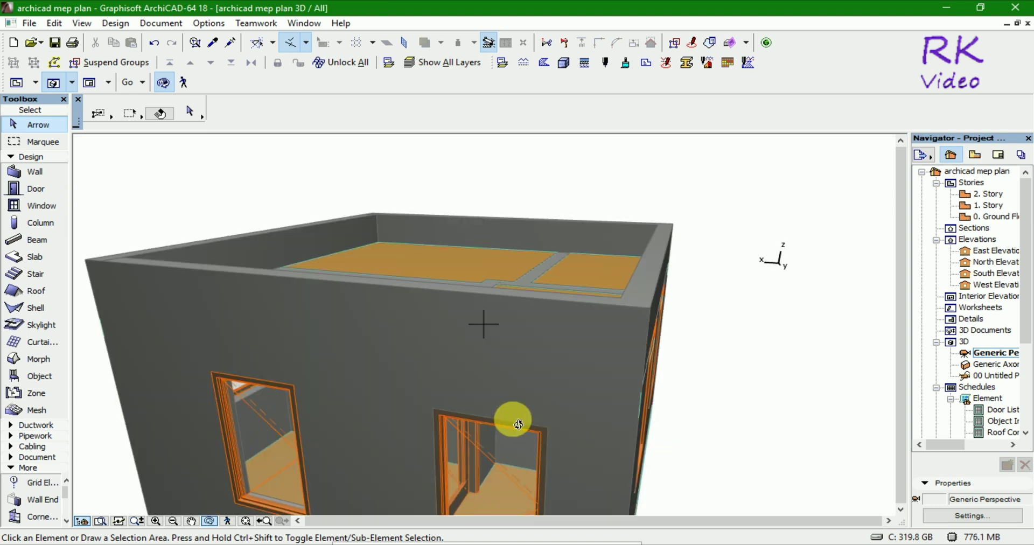
pyautogui.moveTo(596, 383)
pyautogui.mouseDown()
pyautogui.moveTo(612, 353)
pyautogui.moveTo(605, 374)
pyautogui.moveTo(614, 381)
pyautogui.moveTo(476, 416)
pyautogui.moveTo(549, 386)
pyautogui.moveTo(662, 288)
pyautogui.moveTo(668, 268)
pyautogui.moveTo(536, 314)
pyautogui.moveTo(537, 378)
pyautogui.moveTo(572, 353)
pyautogui.moveTo(580, 302)
pyautogui.mouseUp()
pyautogui.scroll(-2, 576, 299)
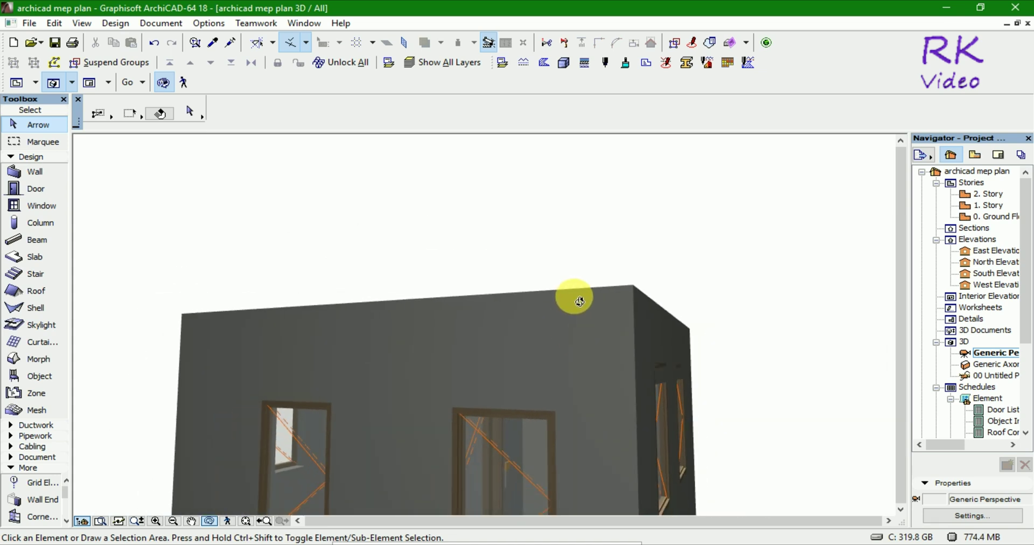
pyautogui.scroll(-3, 573, 296)
pyautogui.scroll(-3, 573, 296)
pyautogui.scroll(-1, 577, 314)
pyautogui.scroll(2, 562, 384)
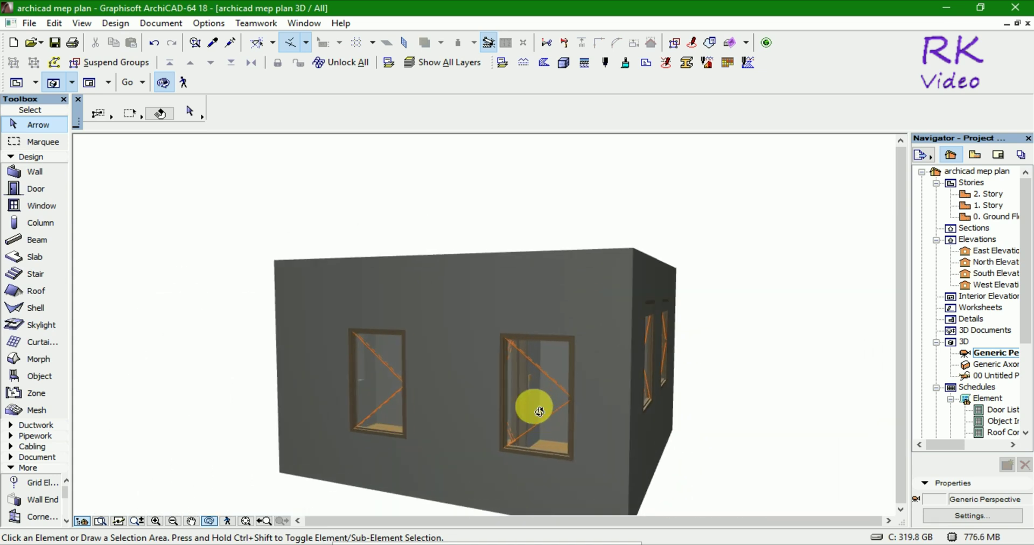
pyautogui.scroll(2, 536, 407)
pyautogui.scroll(3, 528, 381)
pyautogui.scroll(2, 531, 377)
pyautogui.scroll(-1, 535, 386)
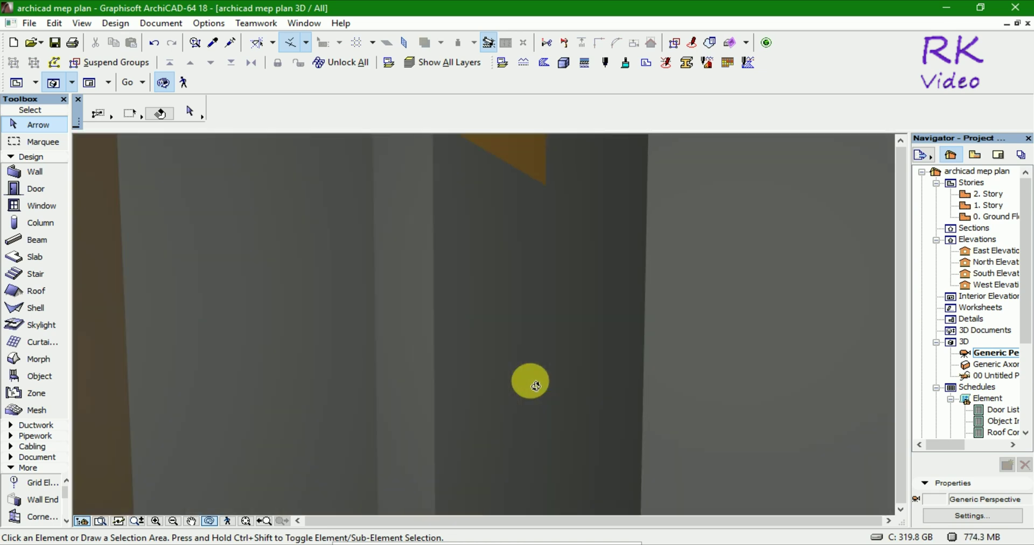
pyautogui.scroll(-2, 535, 386)
pyautogui.scroll(-1, 536, 386)
pyautogui.scroll(-1, 535, 386)
pyautogui.moveTo(536, 386)
pyautogui.mouseDown()
pyautogui.moveTo(453, 373)
pyautogui.moveTo(504, 399)
pyautogui.moveTo(476, 406)
pyautogui.moveTo(577, 367)
pyautogui.mouseUp()
pyautogui.press('Escape')
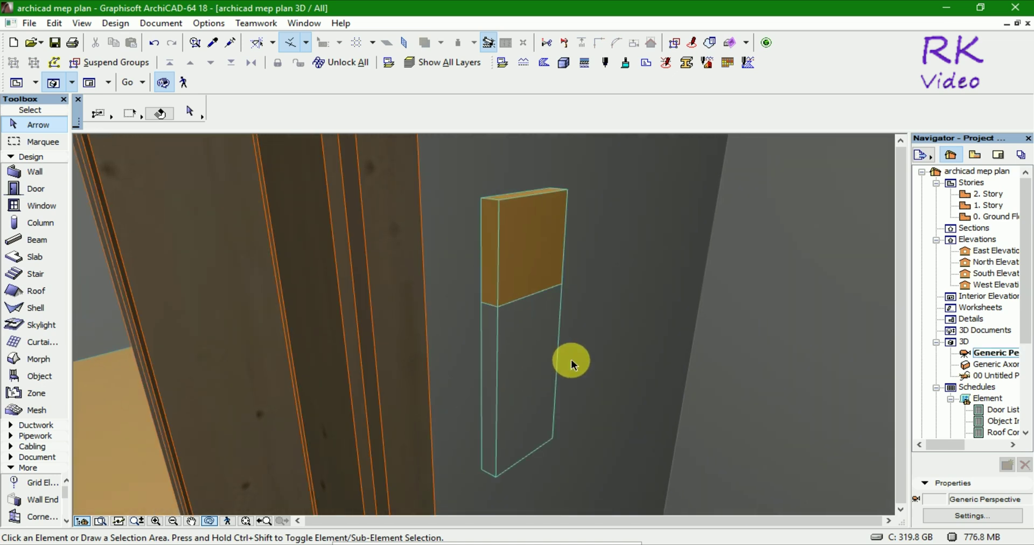
# Set the wall-mounted slab block's elevation to 1200
pyautogui.click(502, 211)
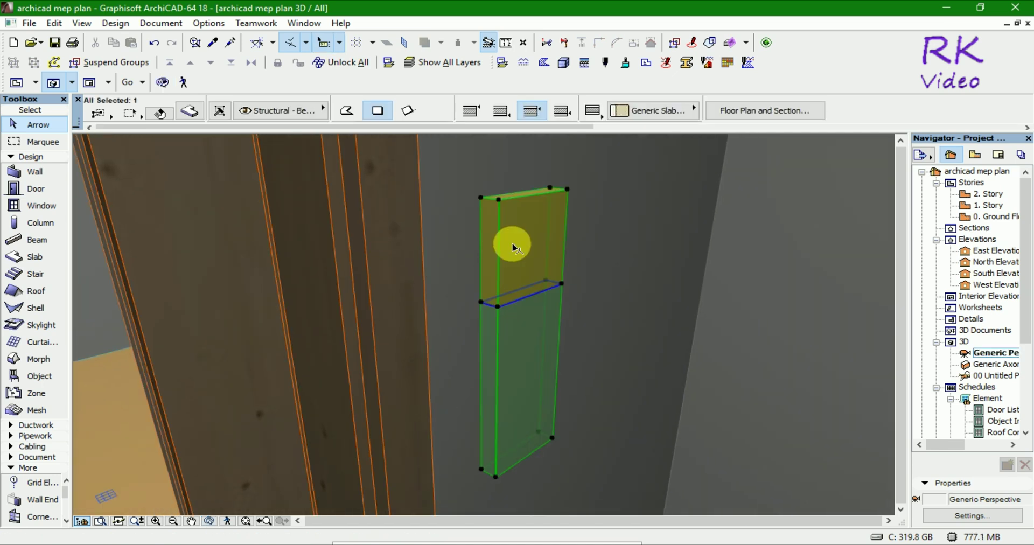
pyautogui.click(189, 112)
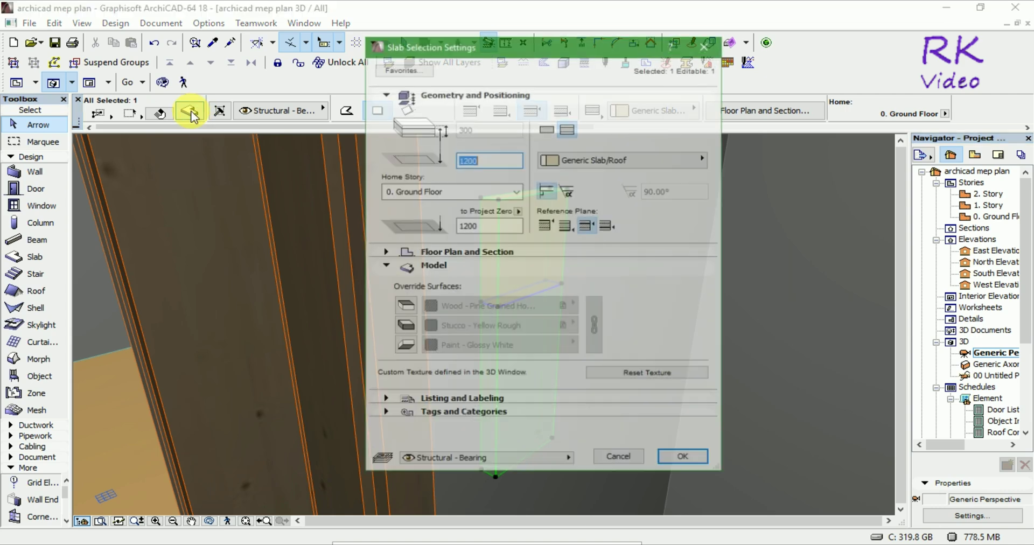
pyautogui.click(493, 226)
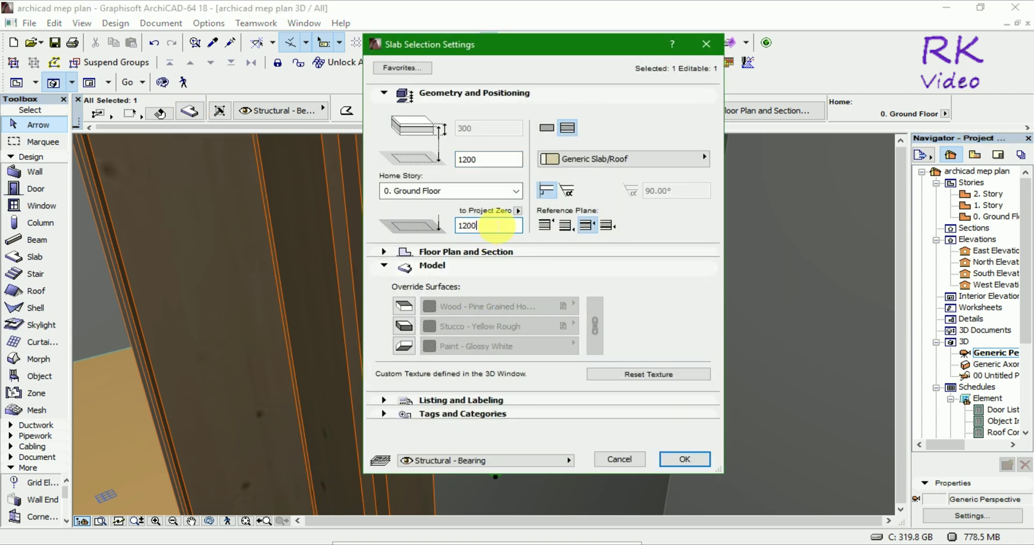
pyautogui.doubleClick(497, 226)
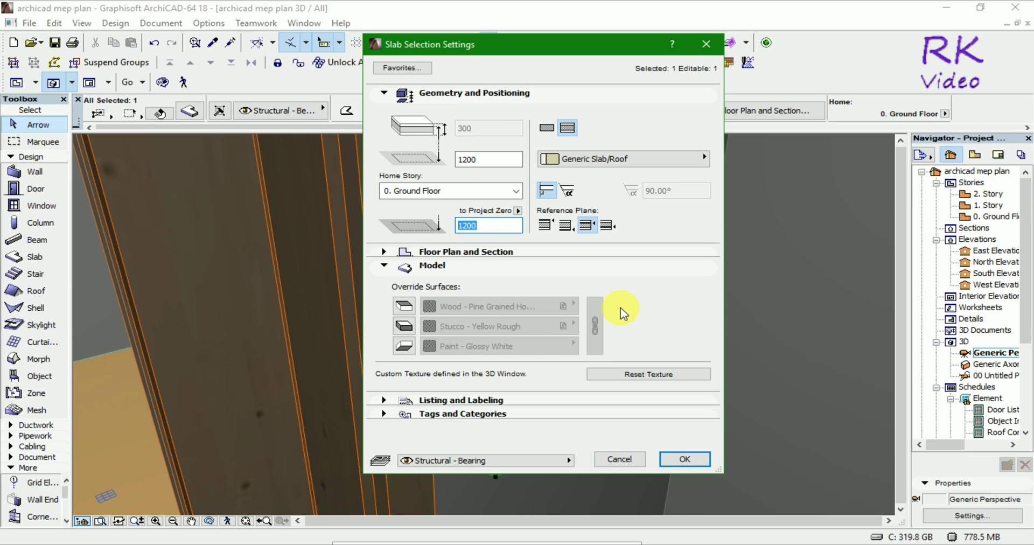
pyautogui.write('1')
pyautogui.click(701, 457)
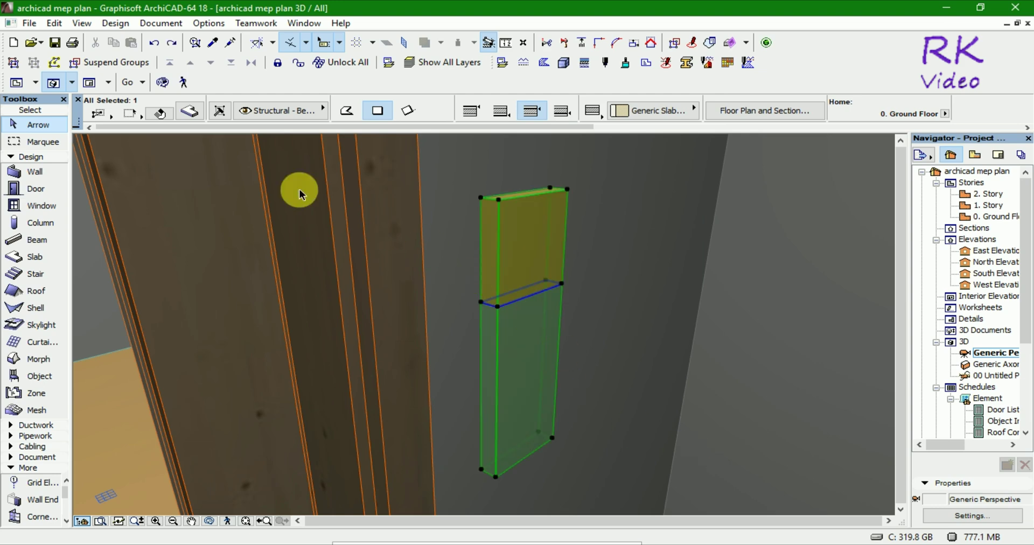
# Change the slab block's thickness from 300 to 100
pyautogui.click(195, 115)
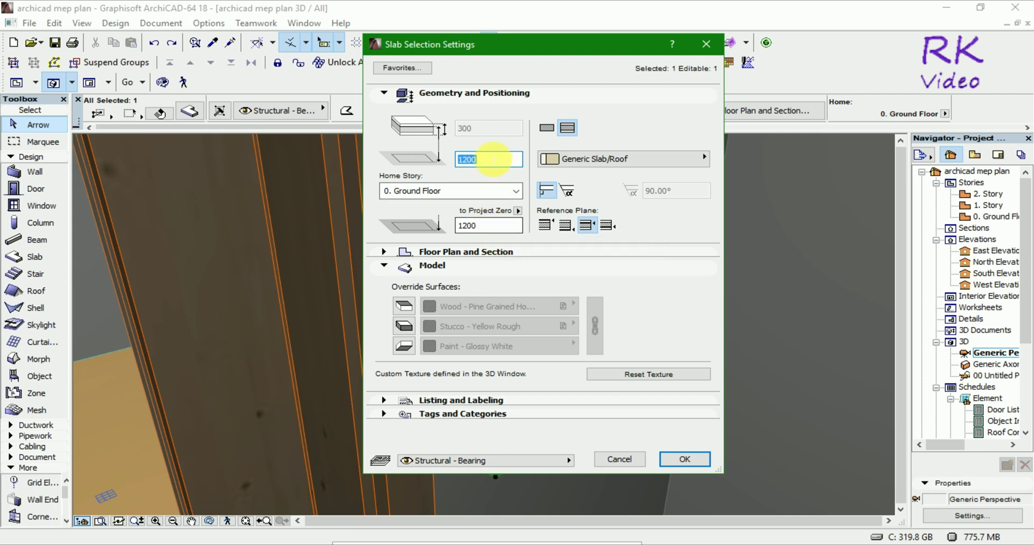
pyautogui.click(489, 134)
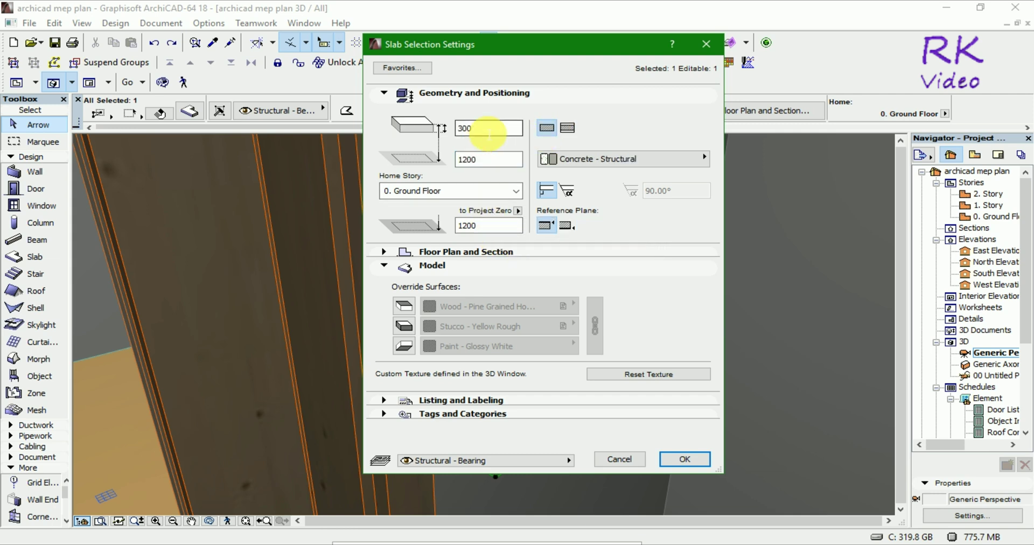
pyautogui.doubleClick(476, 131)
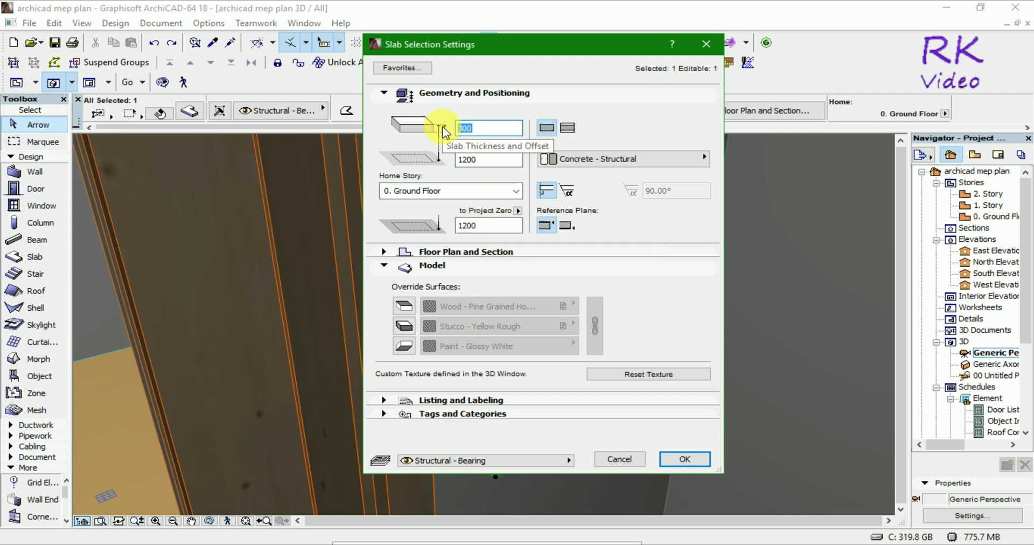
pyautogui.write('1')
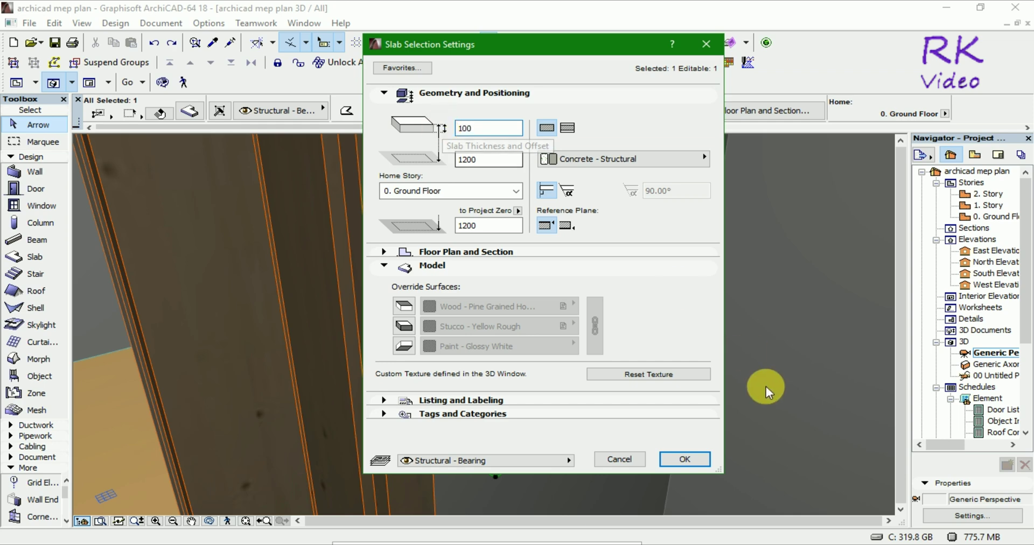
pyautogui.click(685, 459)
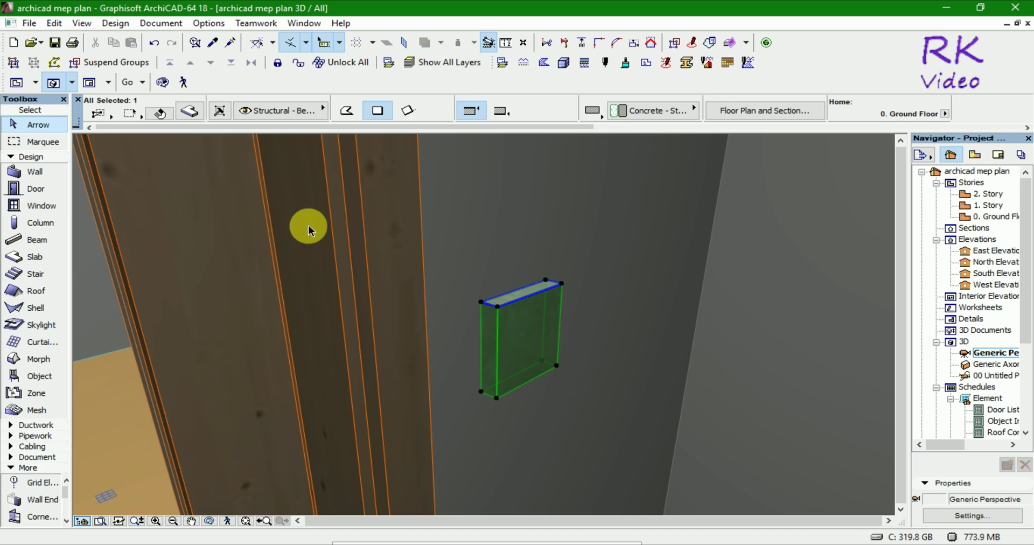
# Override the slab's top, edge and bottom surfaces with linked Wood - Walnut Horizontal
pyautogui.click(185, 112)
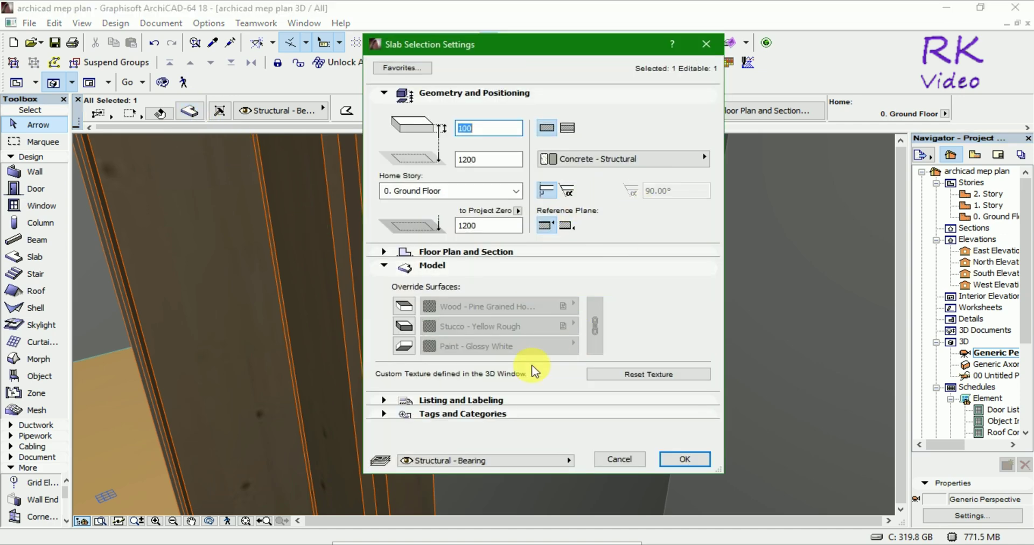
pyautogui.click(414, 312)
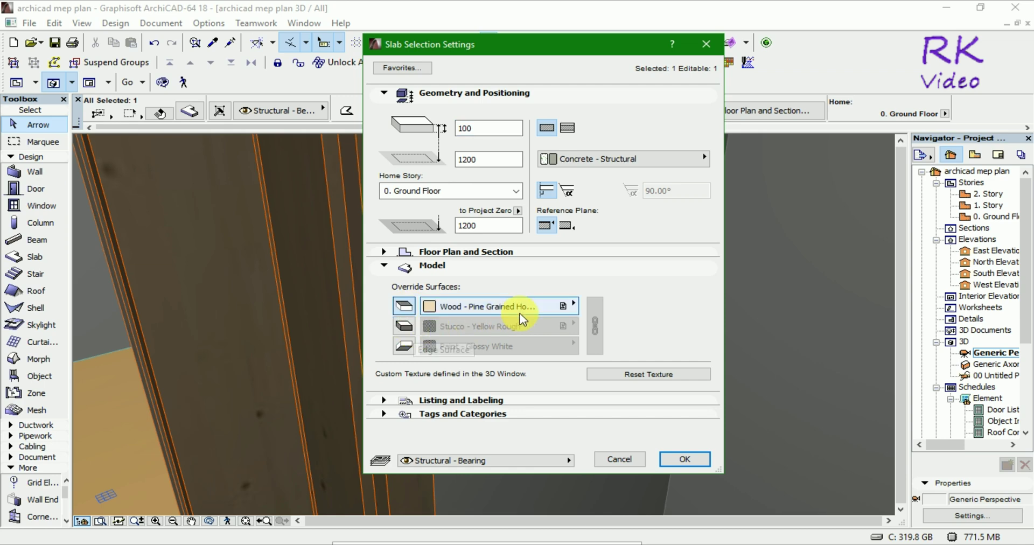
pyautogui.click(570, 303)
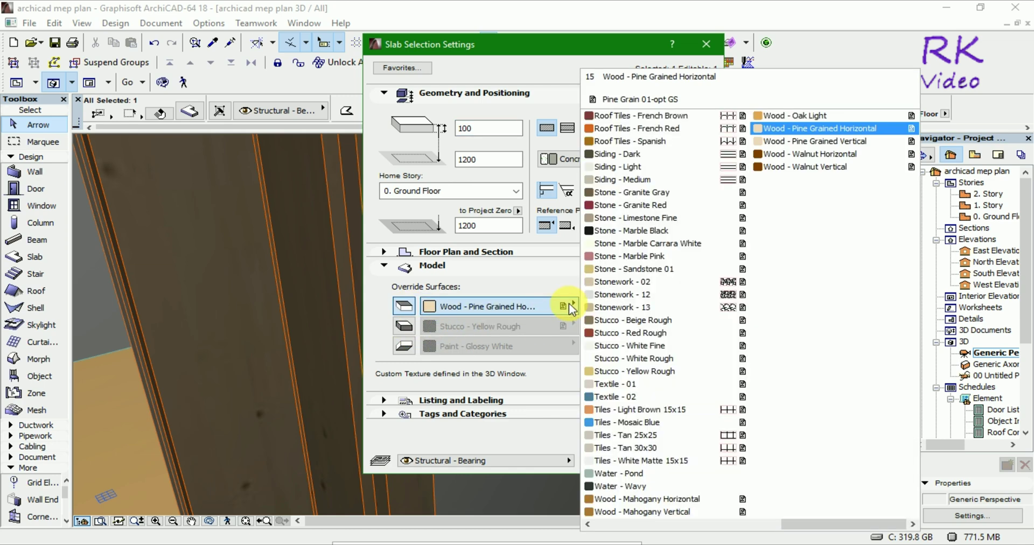
pyautogui.click(802, 115)
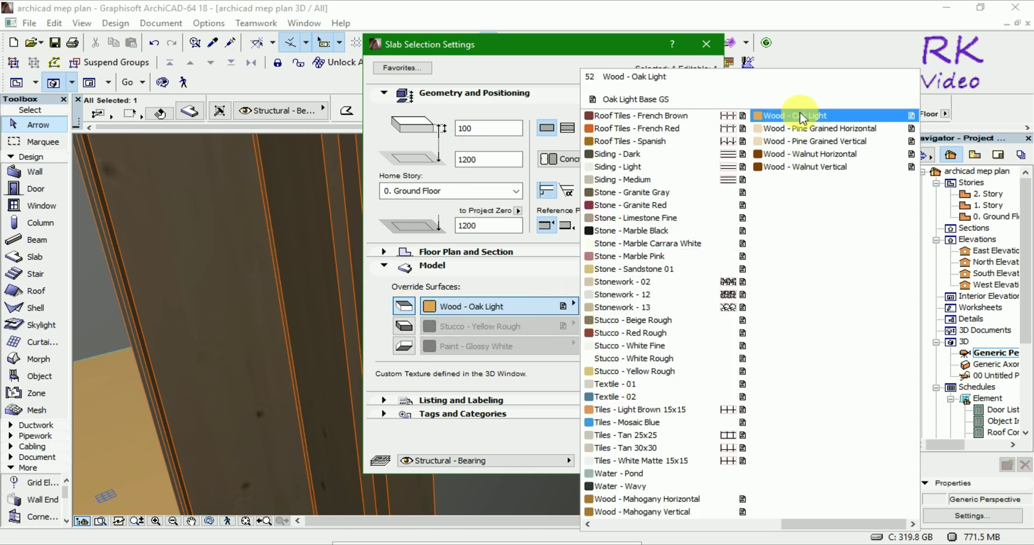
pyautogui.click(800, 154)
pyautogui.click(406, 326)
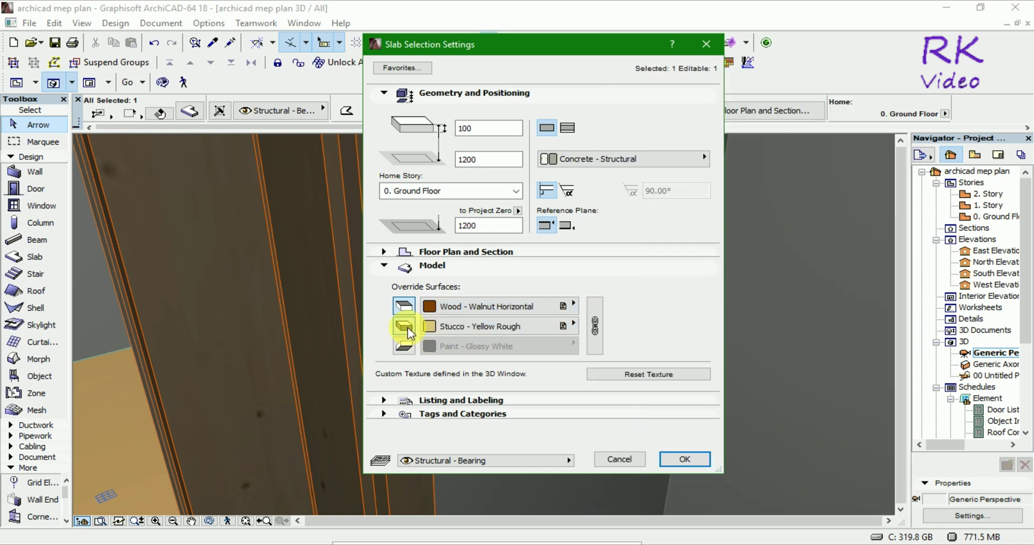
pyautogui.click(595, 326)
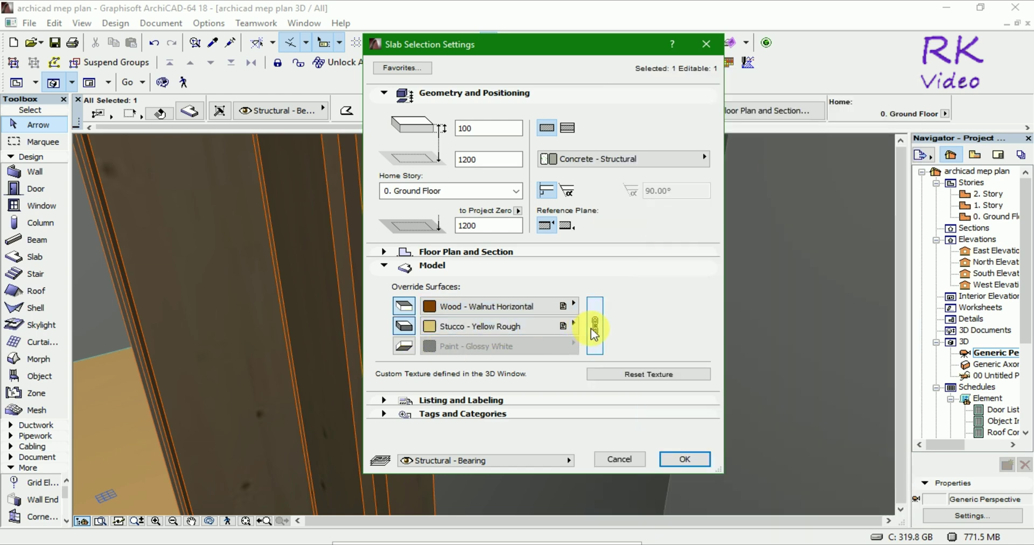
pyautogui.click(409, 349)
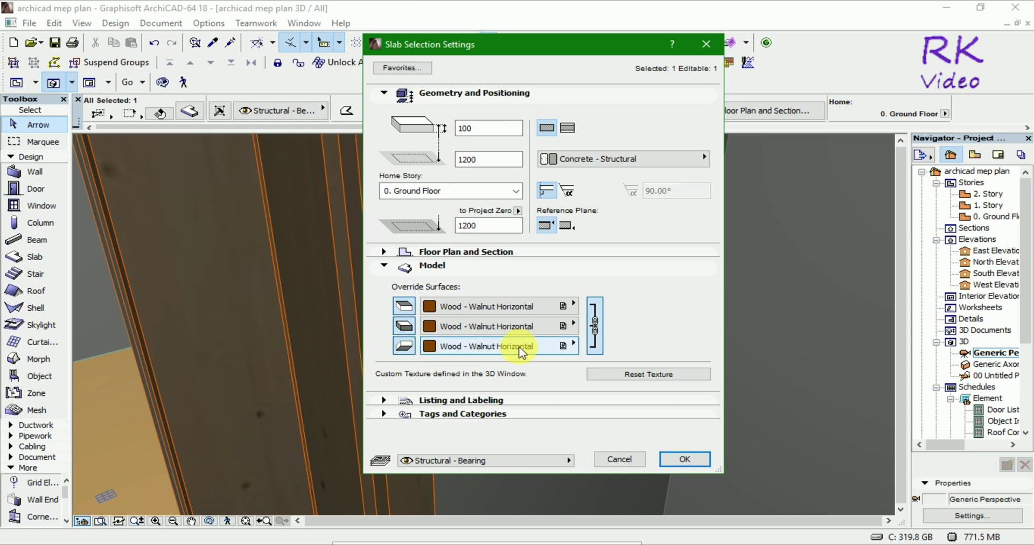
pyautogui.click(685, 460)
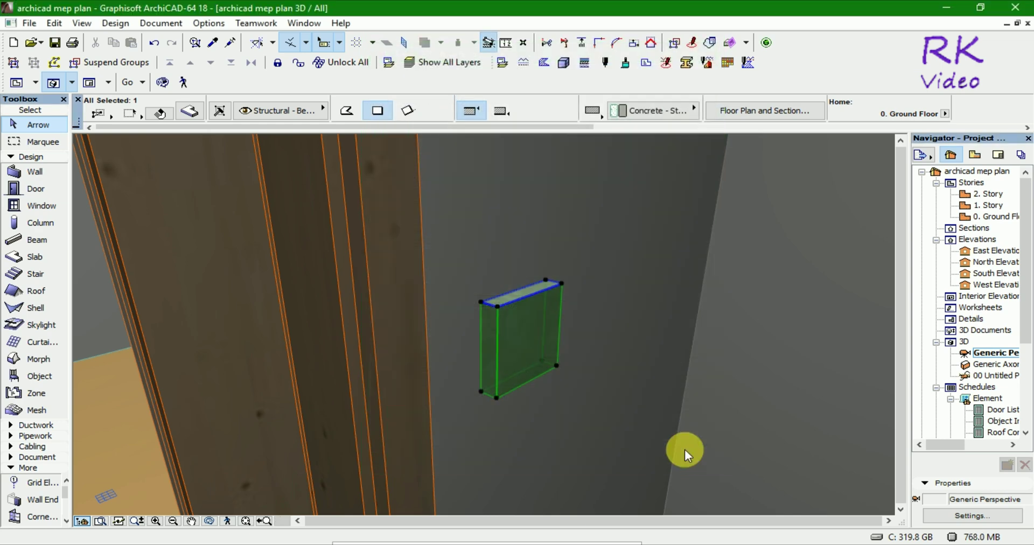
pyautogui.click(648, 399)
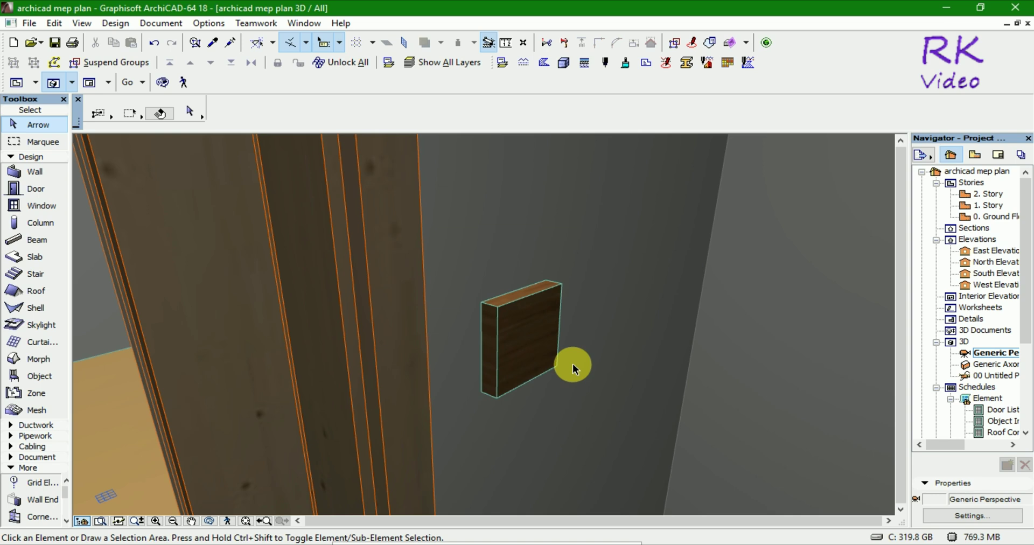
# On the Ground Floor plan, copy the switch plate slab into the room near the central interior wall
pyautogui.press('F2')
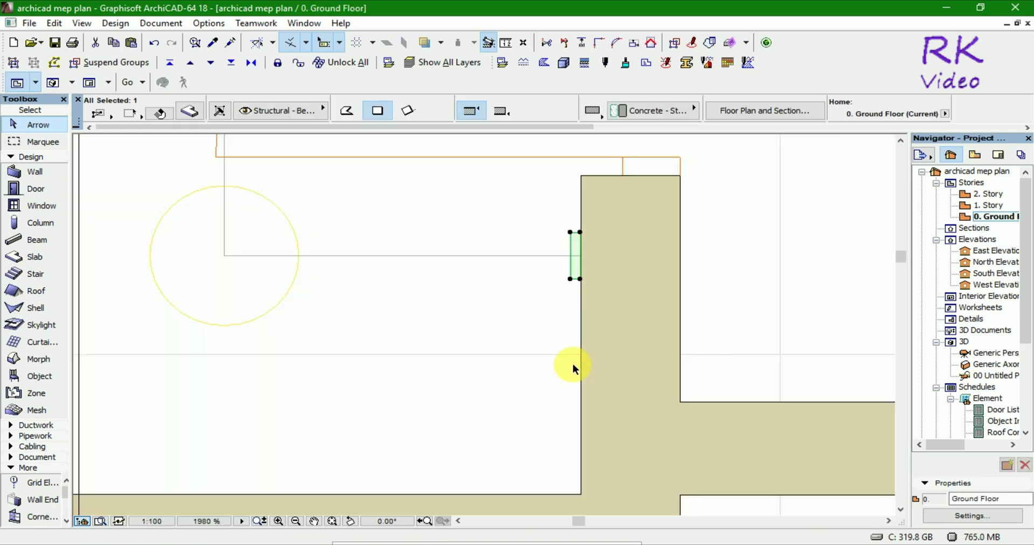
pyautogui.click(552, 308)
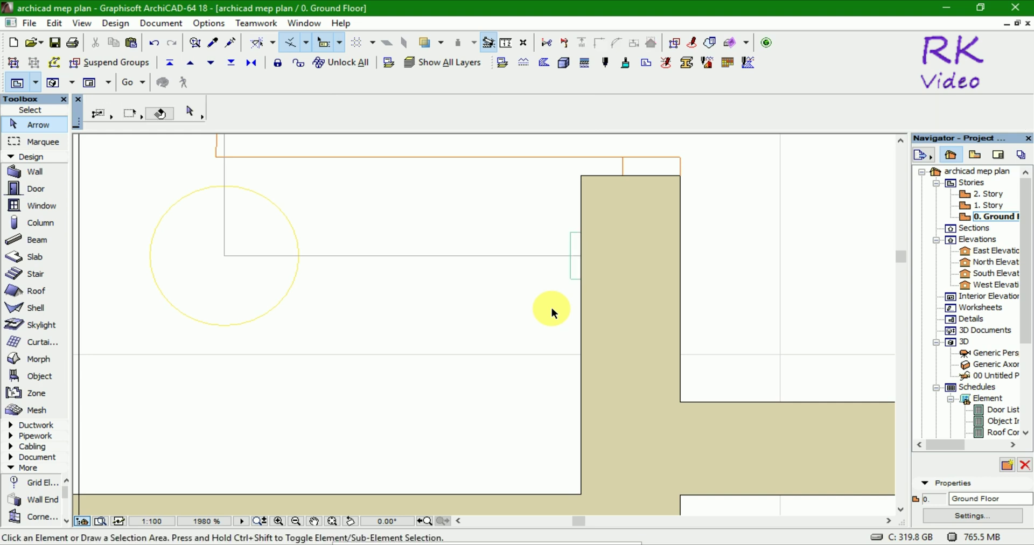
pyautogui.click(575, 281)
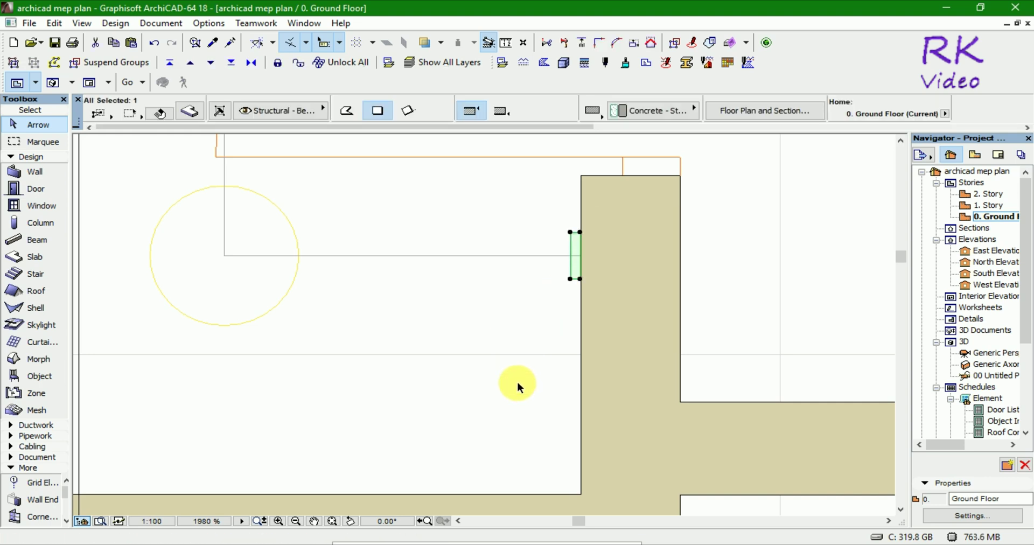
pyautogui.hotkey('ctrl', 'd')
pyautogui.scroll(-3, 520, 389)
pyautogui.scroll(-2, 513, 399)
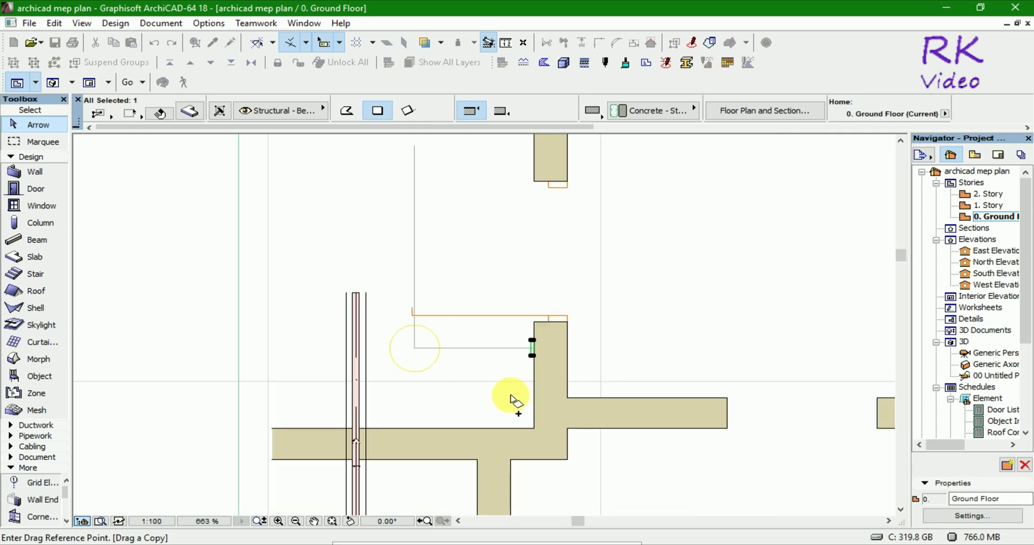
pyautogui.scroll(-2, 531, 367)
pyautogui.scroll(8, 544, 353)
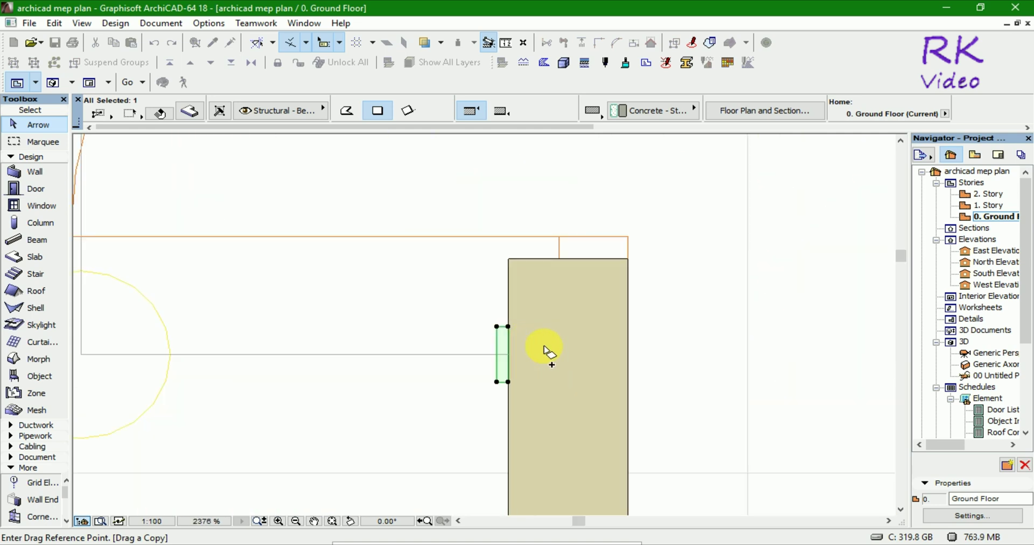
pyautogui.click(505, 357)
pyautogui.scroll(-2, 356, 411)
pyautogui.scroll(-8, 409, 402)
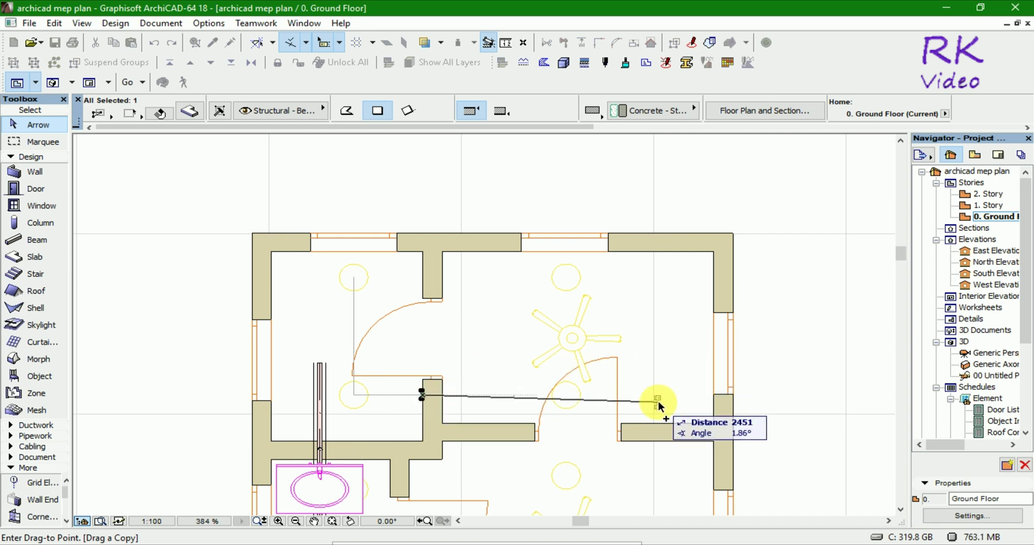
pyautogui.scroll(3, 508, 453)
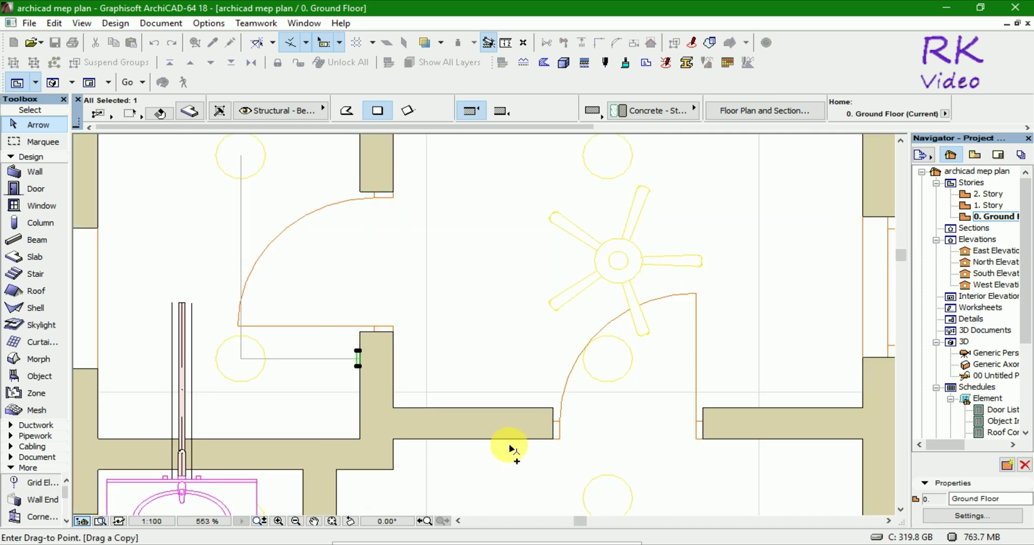
pyautogui.scroll(3, 508, 451)
pyautogui.click(517, 334)
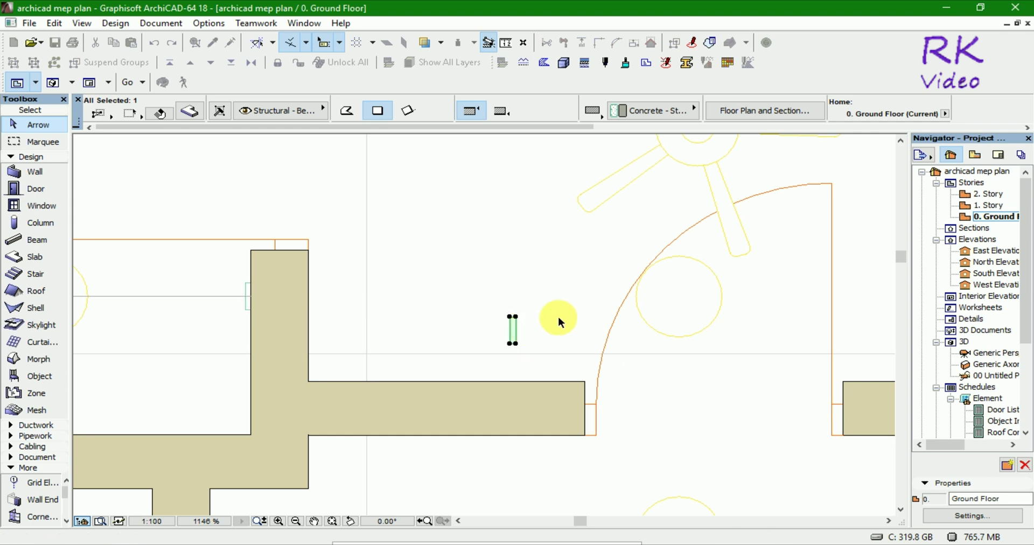
# Rotate the copied plate 90° to lie horizontal and move it onto the wall's top edge
pyautogui.hotkey('ctrl', 'e')
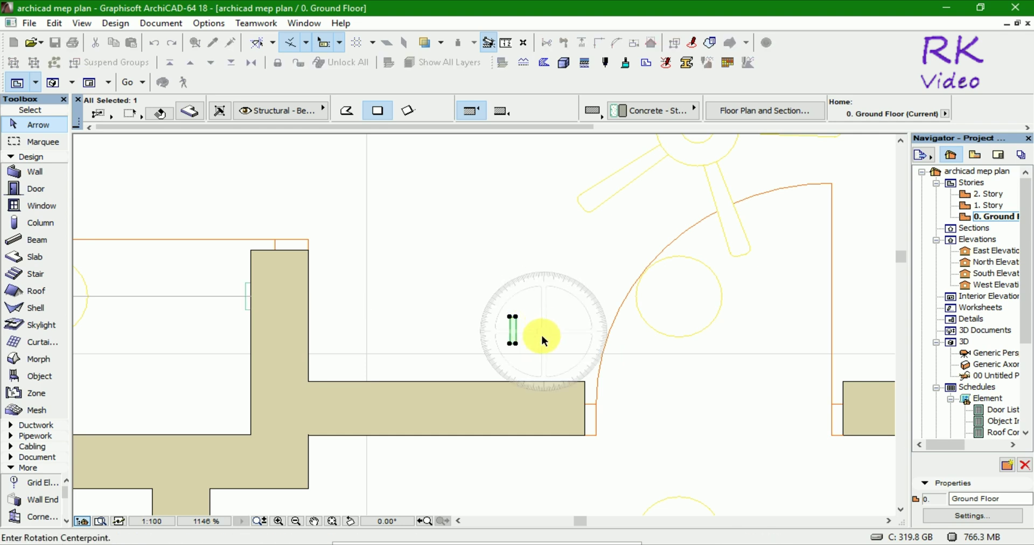
pyautogui.click(516, 330)
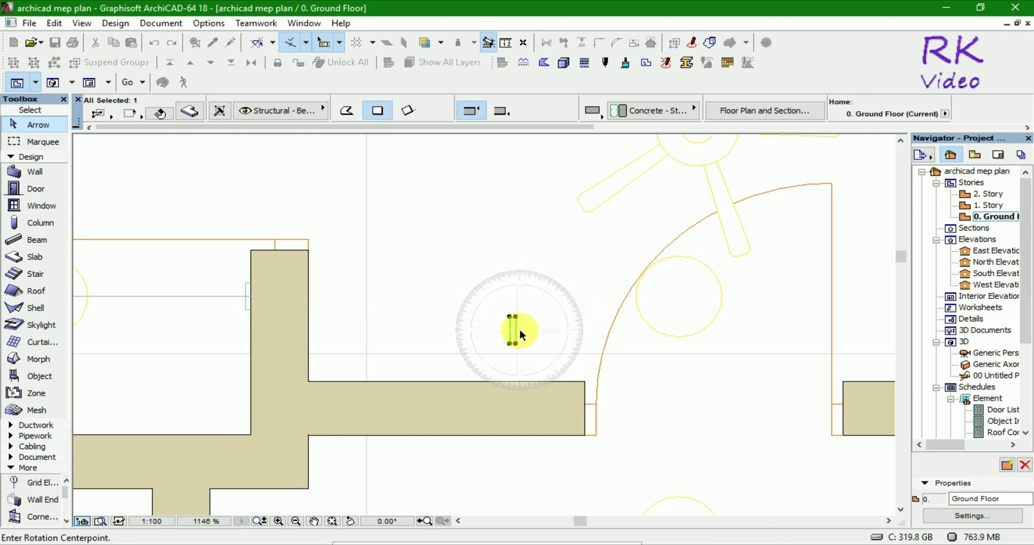
pyautogui.click(585, 329)
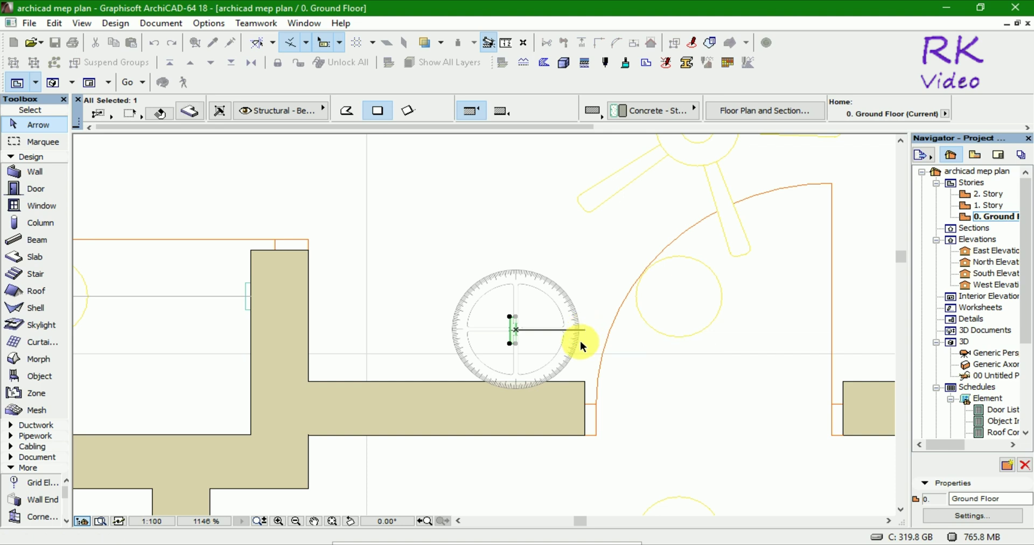
pyautogui.click(513, 368)
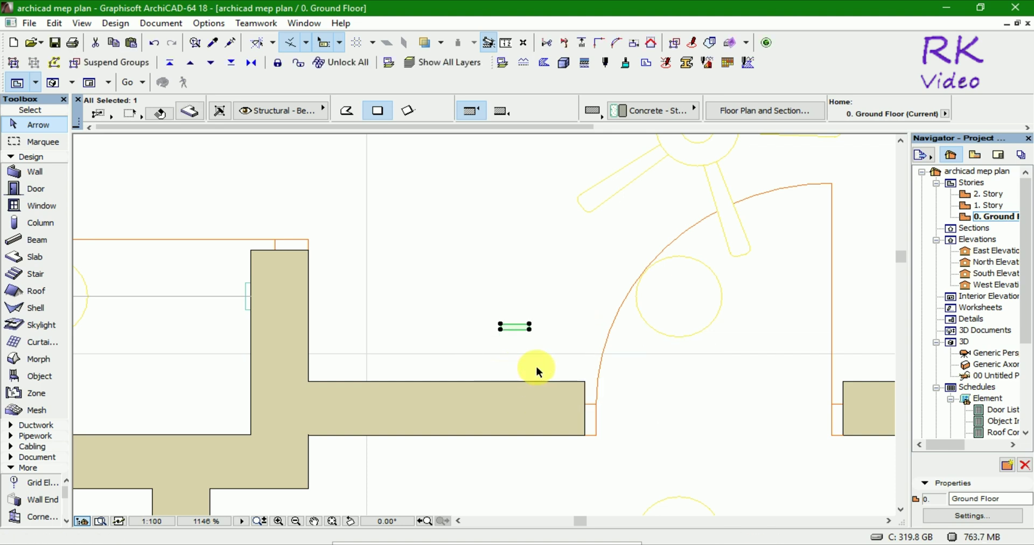
pyautogui.hotkey('ctrl', 'd')
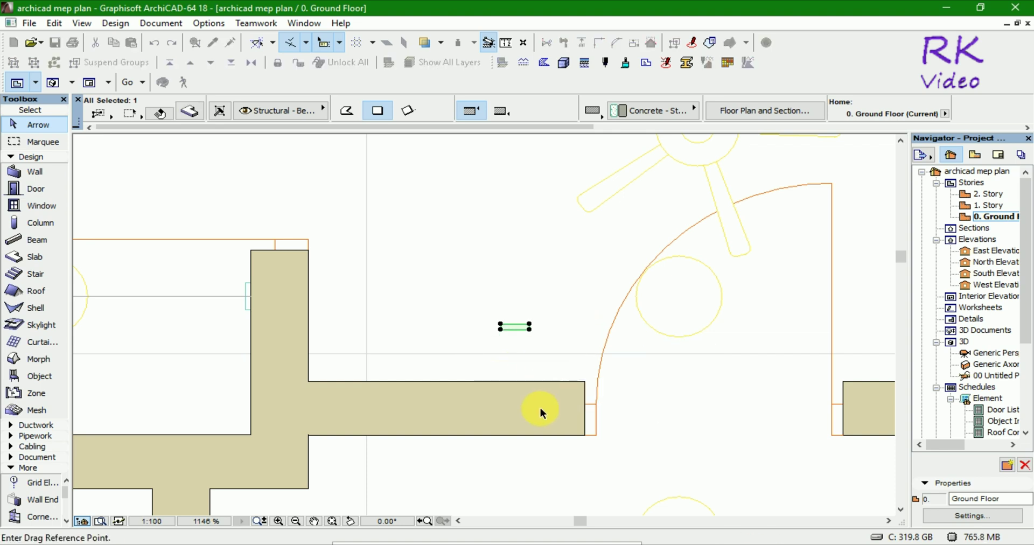
pyautogui.scroll(2, 541, 409)
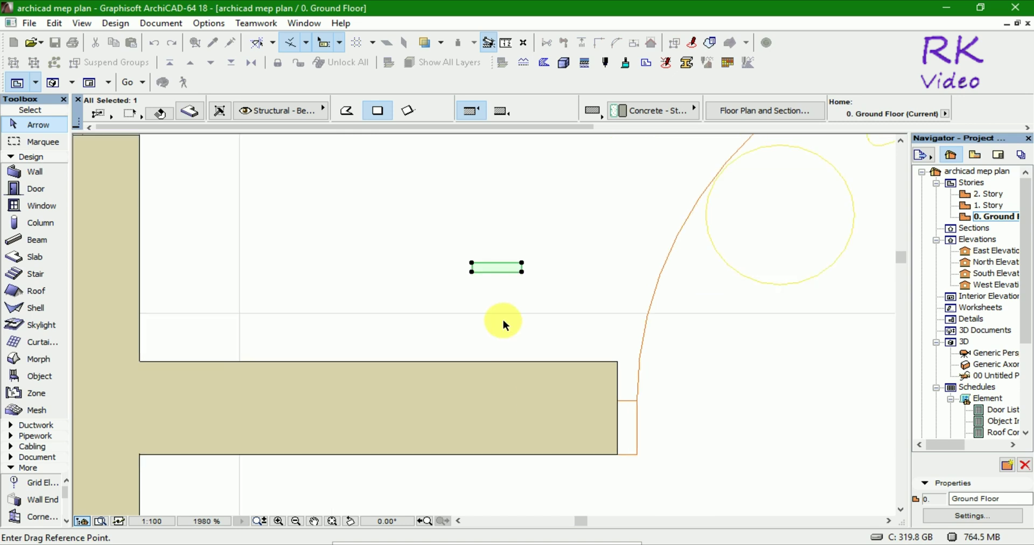
pyautogui.click(498, 272)
pyautogui.click(524, 361)
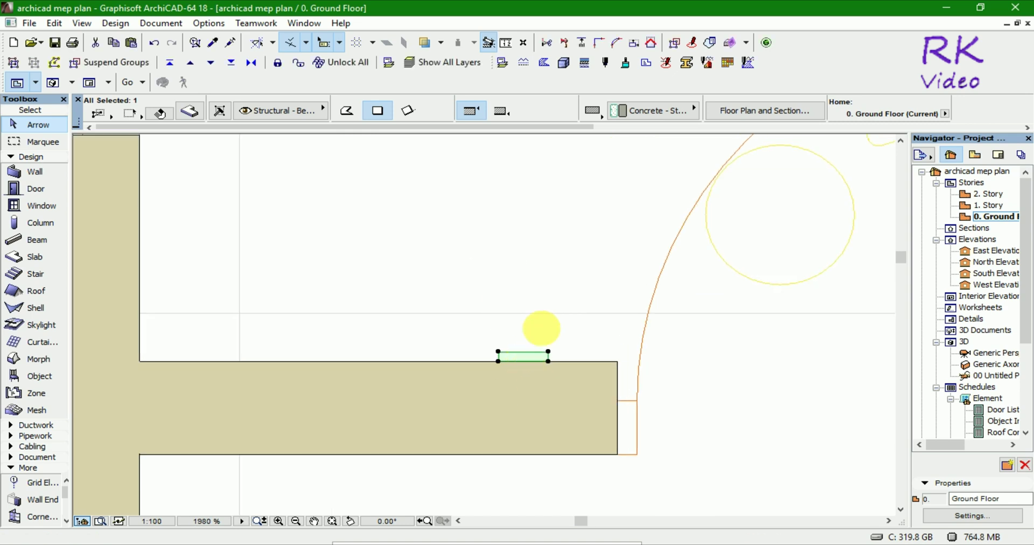
pyautogui.scroll(-3, 516, 244)
pyautogui.scroll(-2, 513, 251)
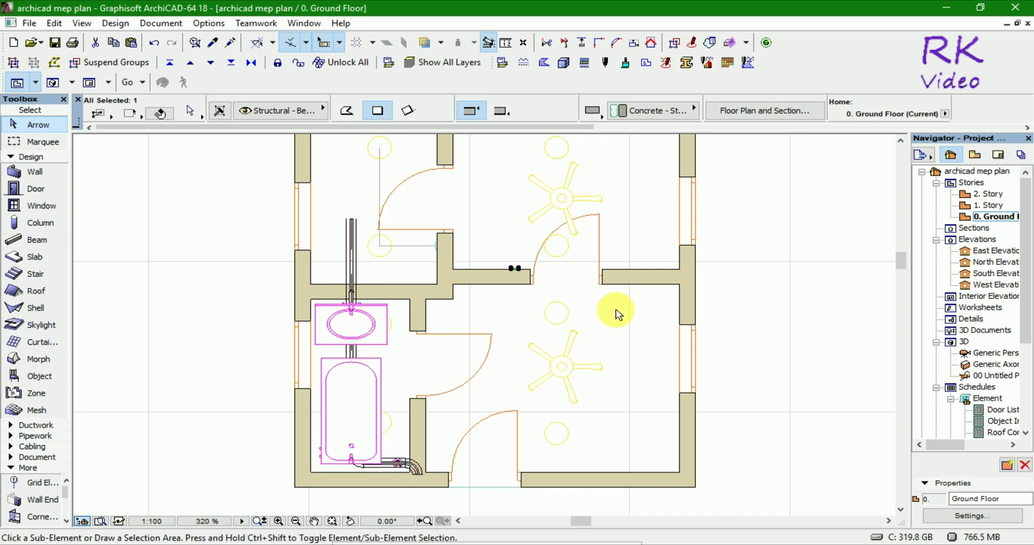
# Copy the switch plate onto the bottom exterior wall's inner face, just right of the lower door
pyautogui.hotkey('ctrl', 'shift', 'd')
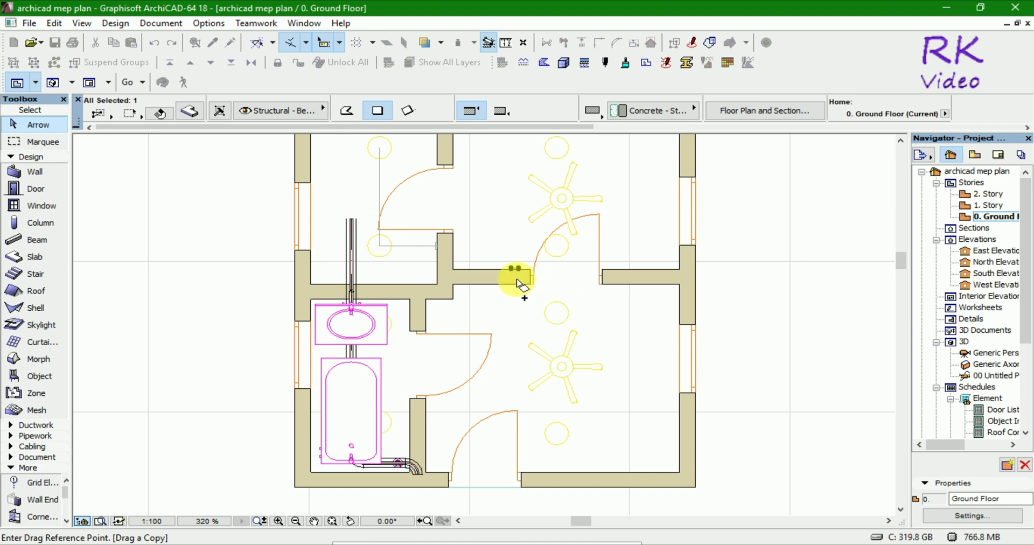
pyautogui.scroll(2, 526, 285)
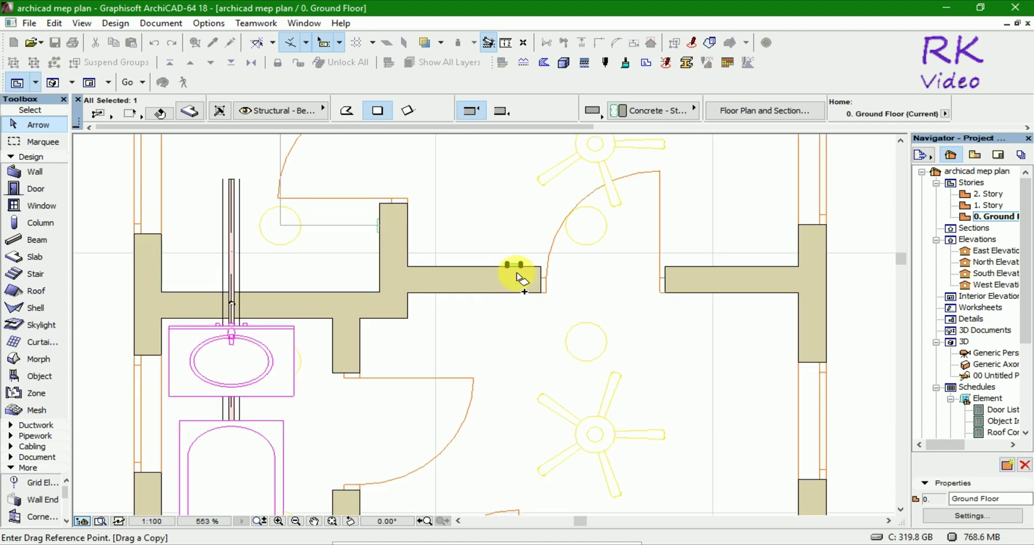
pyautogui.scroll(2, 519, 277)
pyautogui.scroll(2, 519, 273)
pyautogui.click(507, 242)
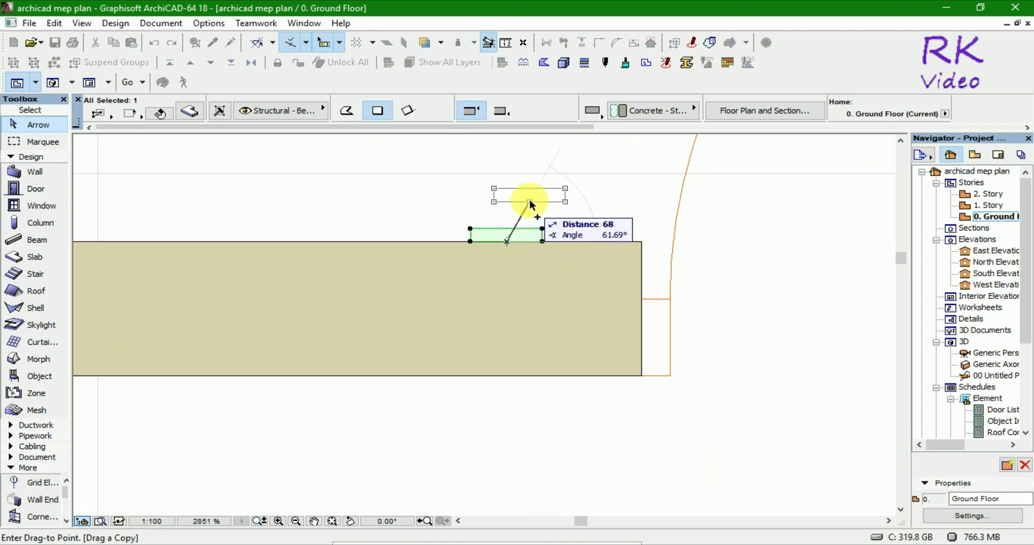
pyautogui.scroll(-3, 525, 208)
pyautogui.scroll(-3, 522, 212)
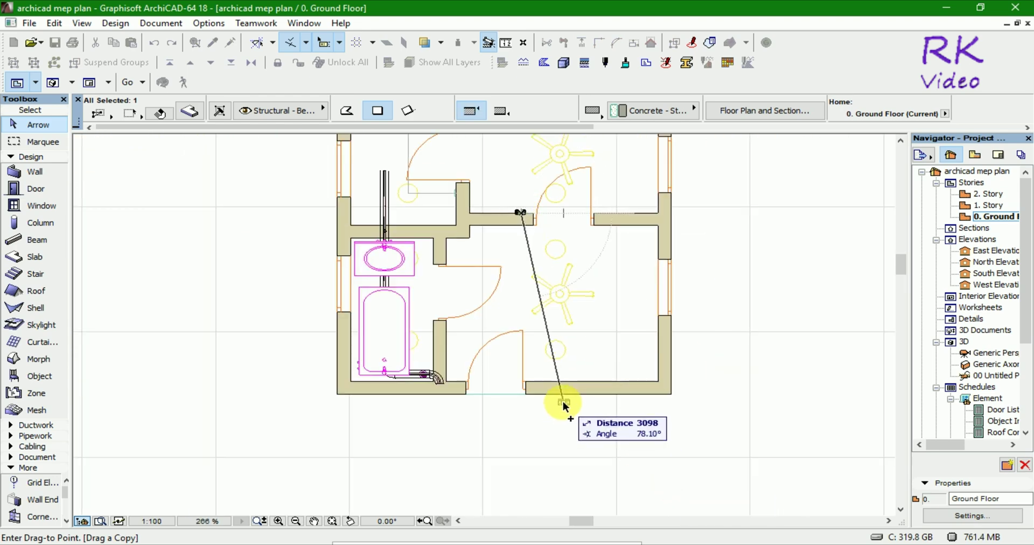
pyautogui.scroll(2, 560, 401)
pyautogui.scroll(1, 554, 389)
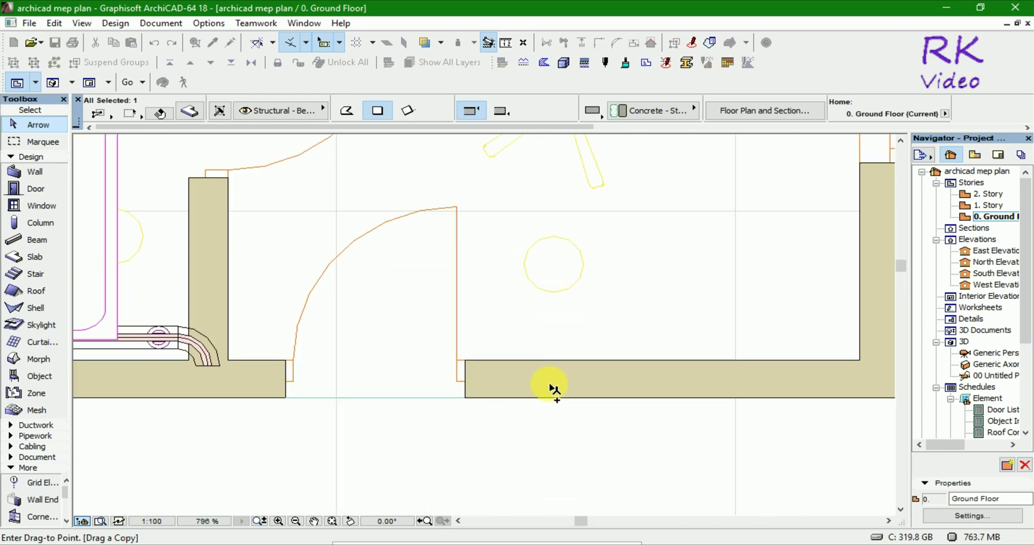
pyautogui.click(536, 358)
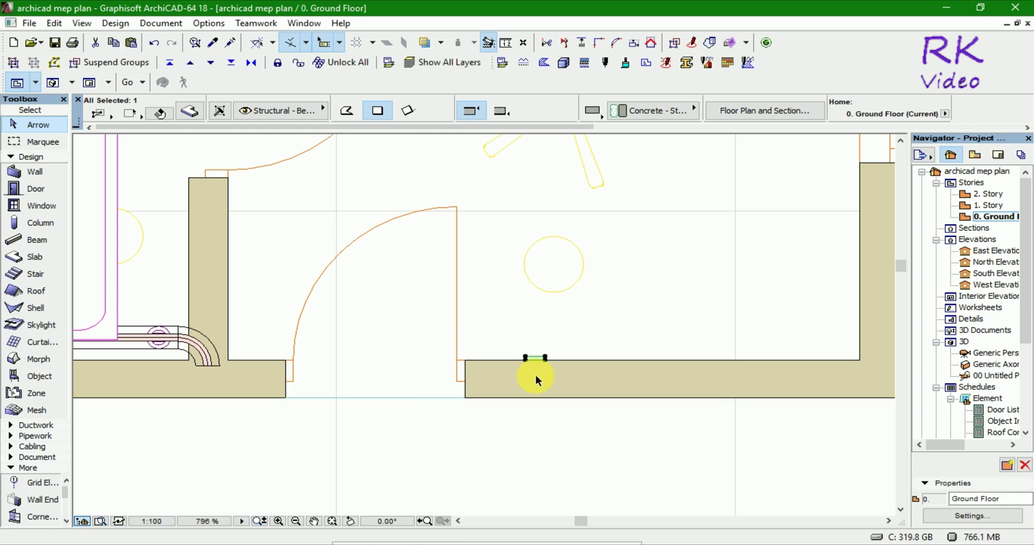
pyautogui.click(553, 441)
pyautogui.scroll(-2, 554, 443)
pyautogui.scroll(-2, 557, 445)
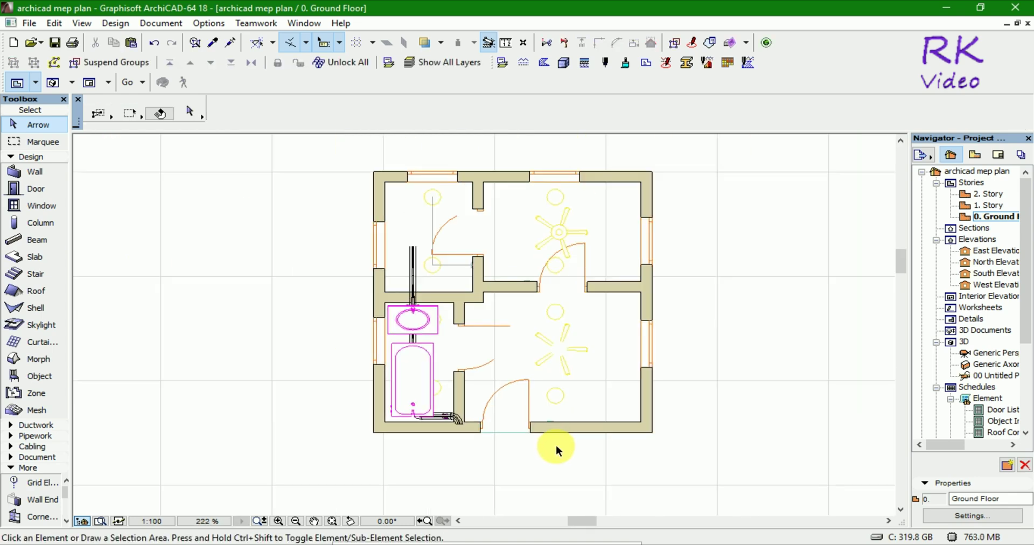
pyautogui.scroll(3, 478, 298)
pyautogui.scroll(3, 464, 270)
# Copy the upper-left wall's switch plate to the wall end beside the bathtub, next to the bathroom door
pyautogui.scroll(1, 563, 280)
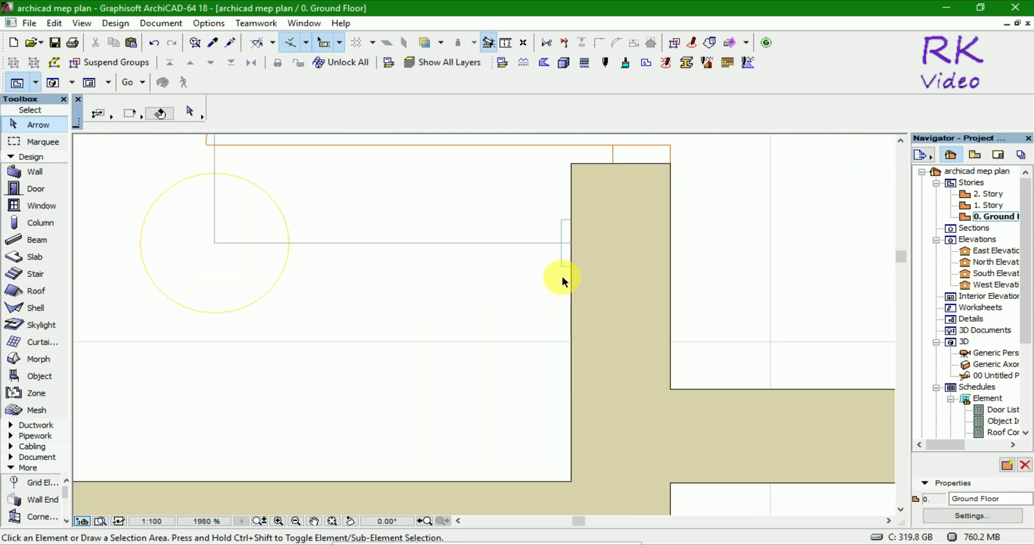
pyautogui.click(565, 268)
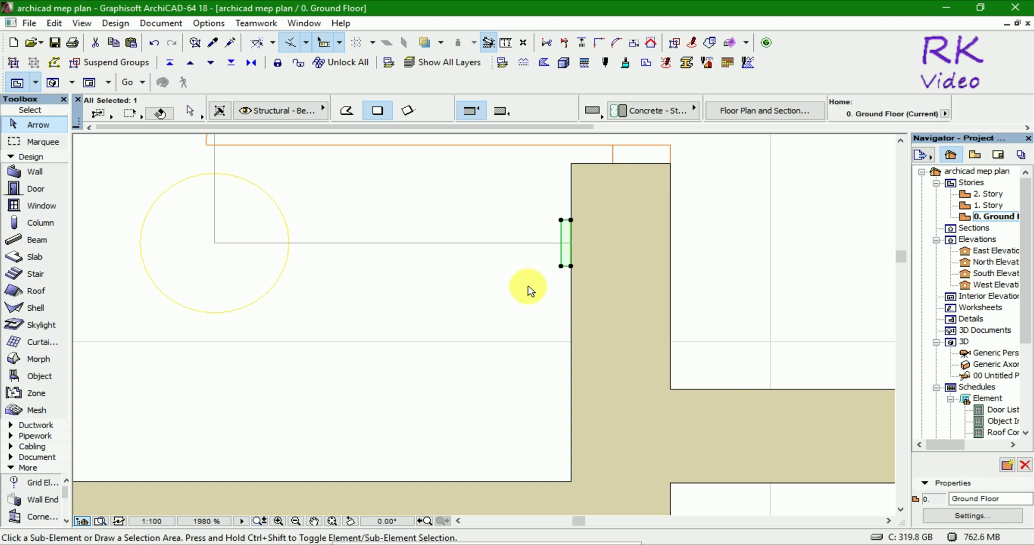
pyautogui.hotkey('ctrl', 'd')
pyautogui.click(571, 245)
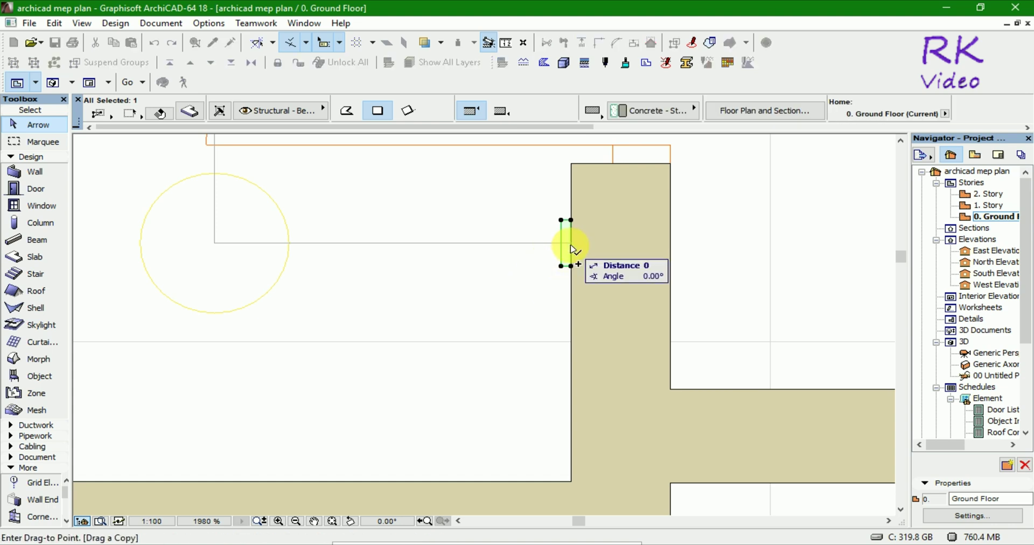
pyautogui.scroll(-1, 461, 188)
pyautogui.scroll(-2, 460, 188)
pyautogui.scroll(-1, 458, 195)
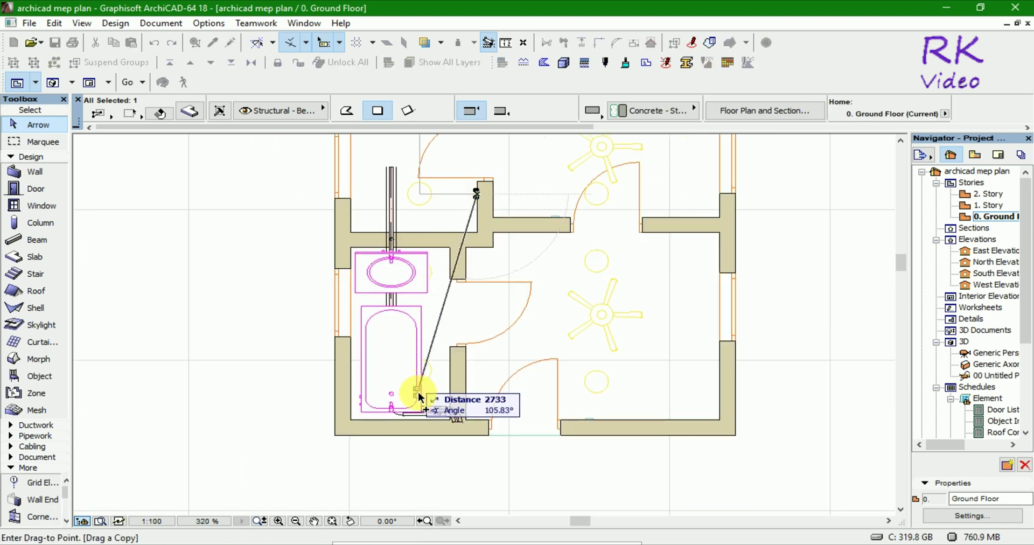
pyautogui.scroll(1, 451, 342)
pyautogui.scroll(2, 451, 343)
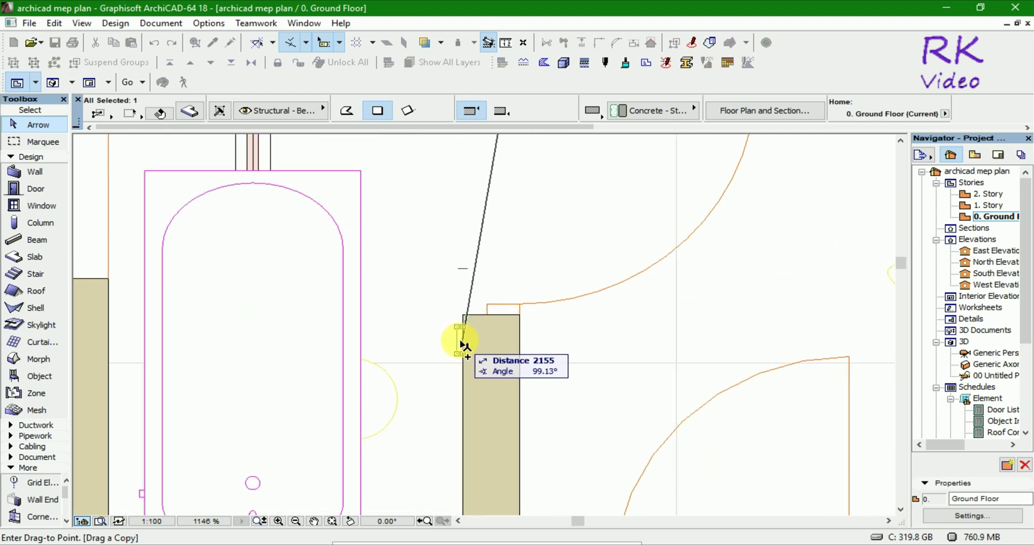
pyautogui.click(459, 341)
pyautogui.click(429, 390)
pyautogui.scroll(-2, 428, 404)
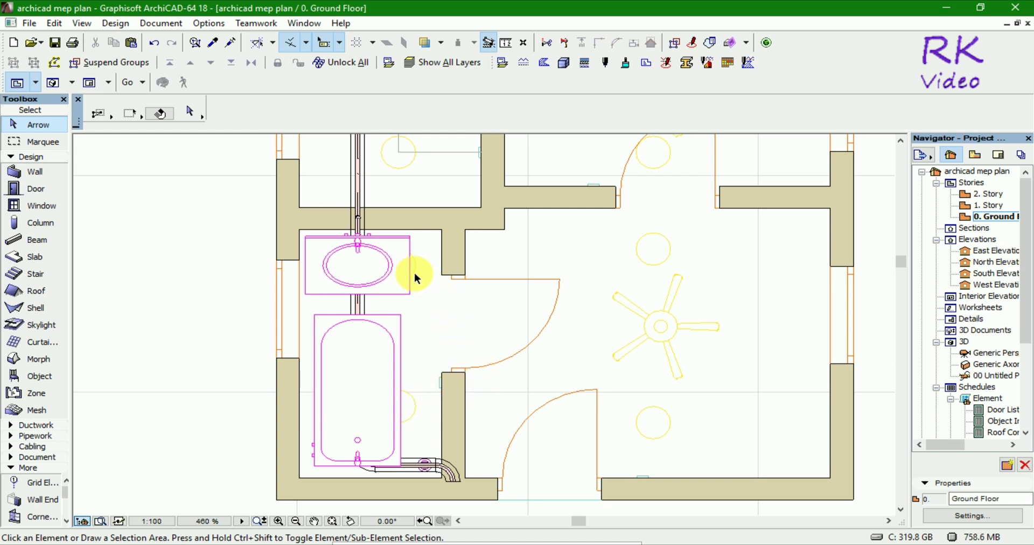
# Select the ceiling lamps by the basin and over the bathtub, then deselect both
pyautogui.moveTo(414, 274); pyautogui.dragTo(422, 250)
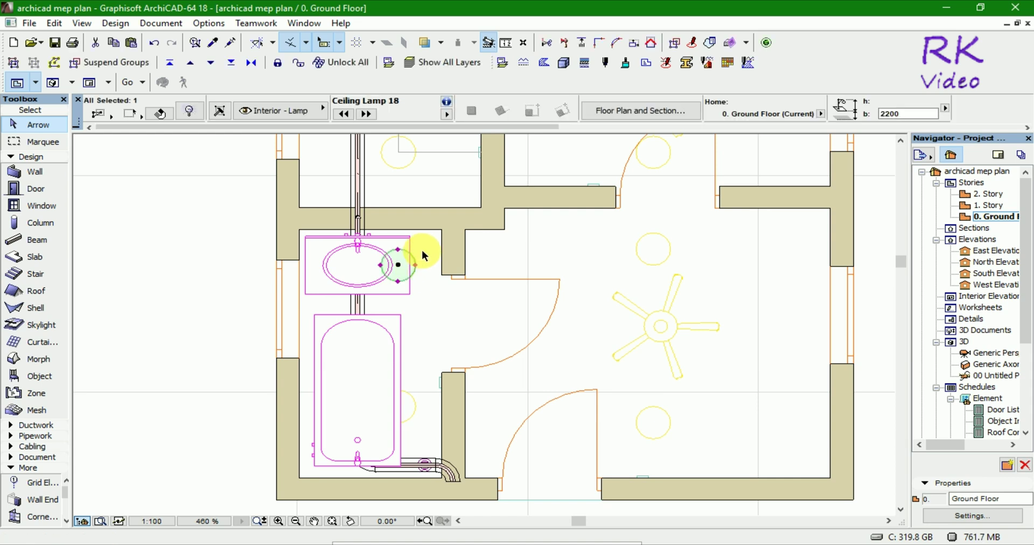
pyautogui.keyDown('shift'); pyautogui.click(414, 402); pyautogui.keyUp('shift')
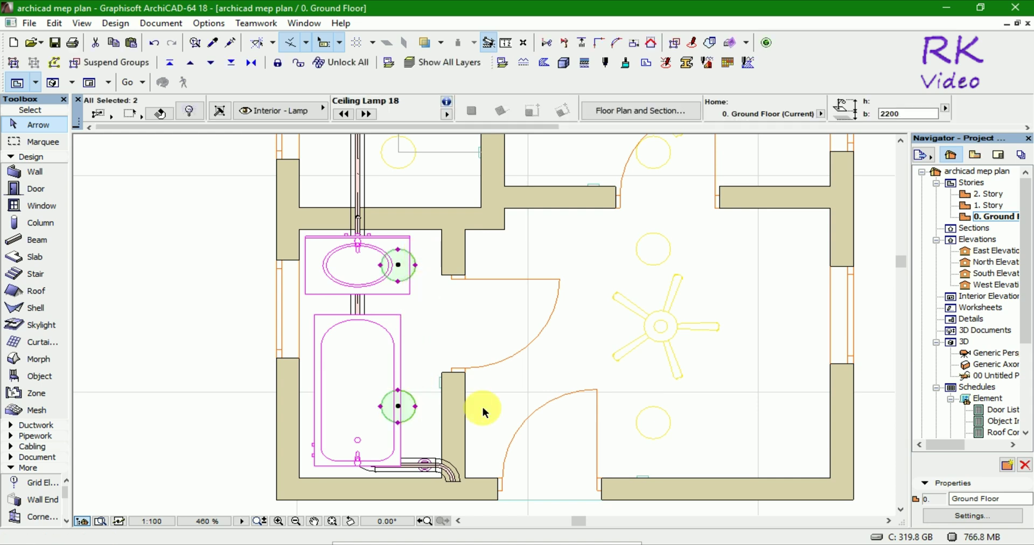
pyautogui.click(428, 289)
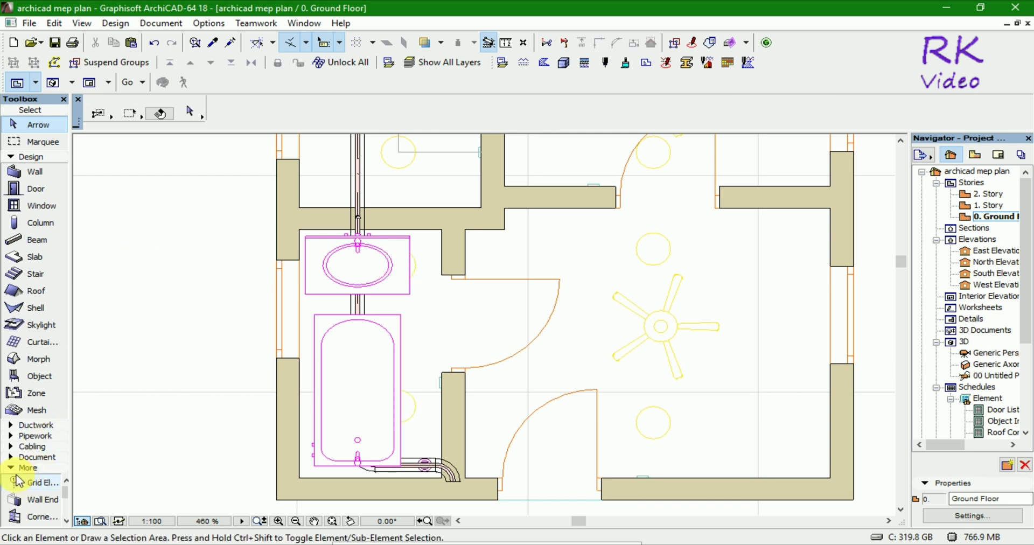
# Activate the Spline tool from the Toolbox's More group for drawing wiring
pyautogui.click(22, 468)
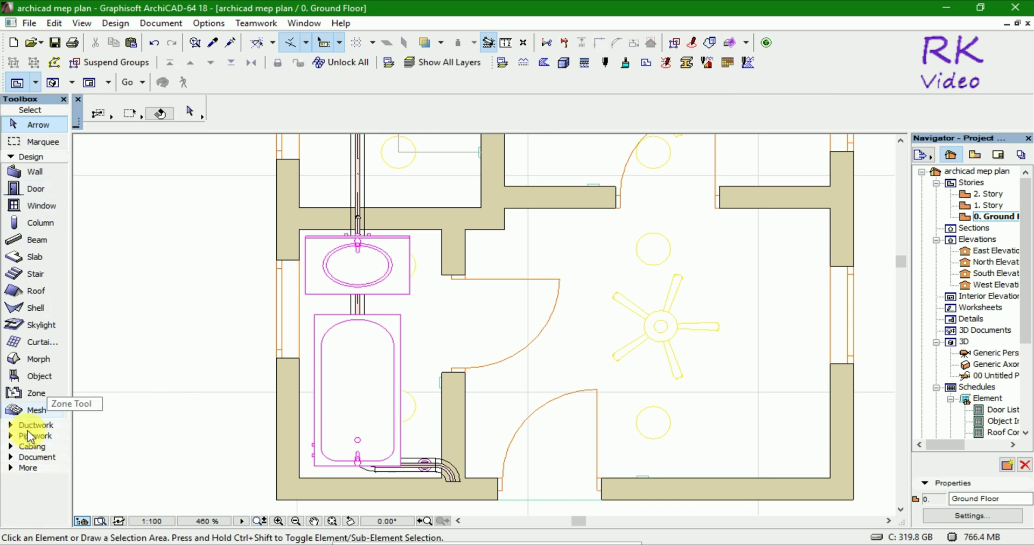
pyautogui.click(11, 468)
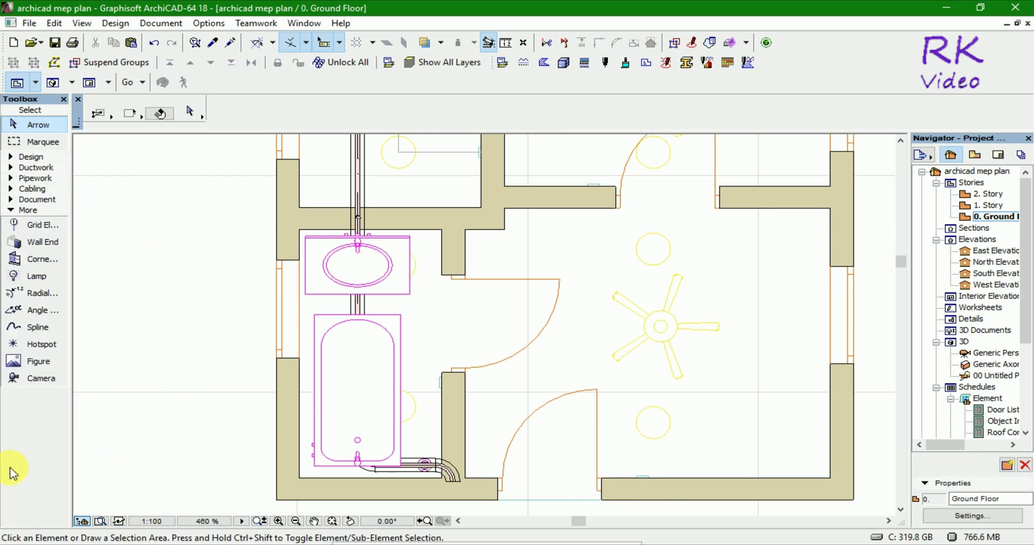
pyautogui.click(33, 326)
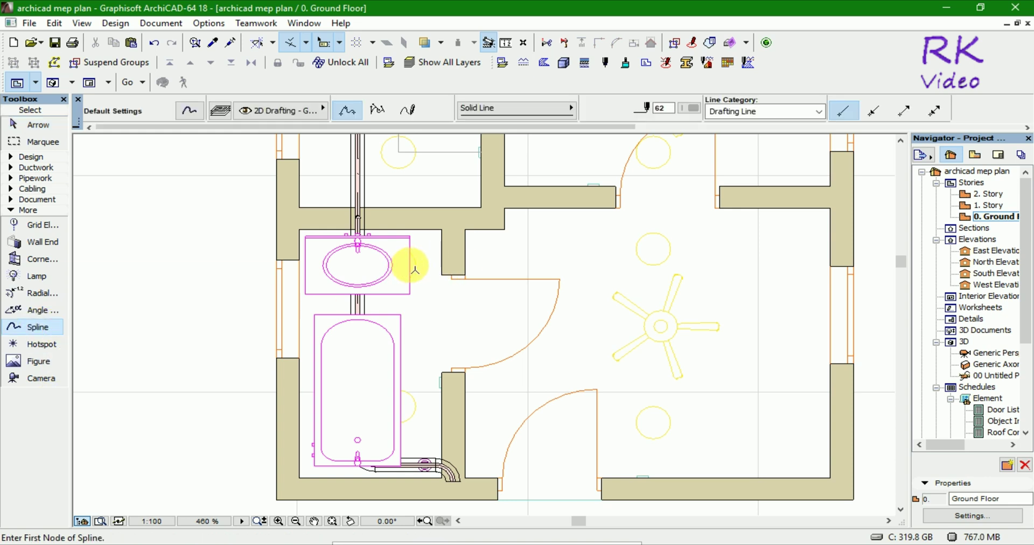
# Draw a curved wire from the basin's right edge down to beside the bathtub
pyautogui.scroll(3, 408, 265)
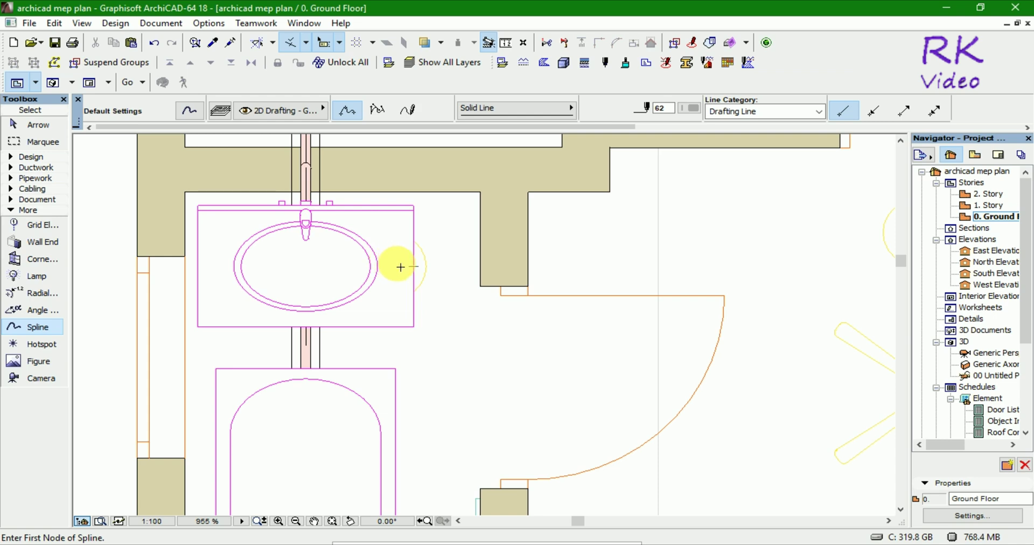
pyautogui.click(400, 268)
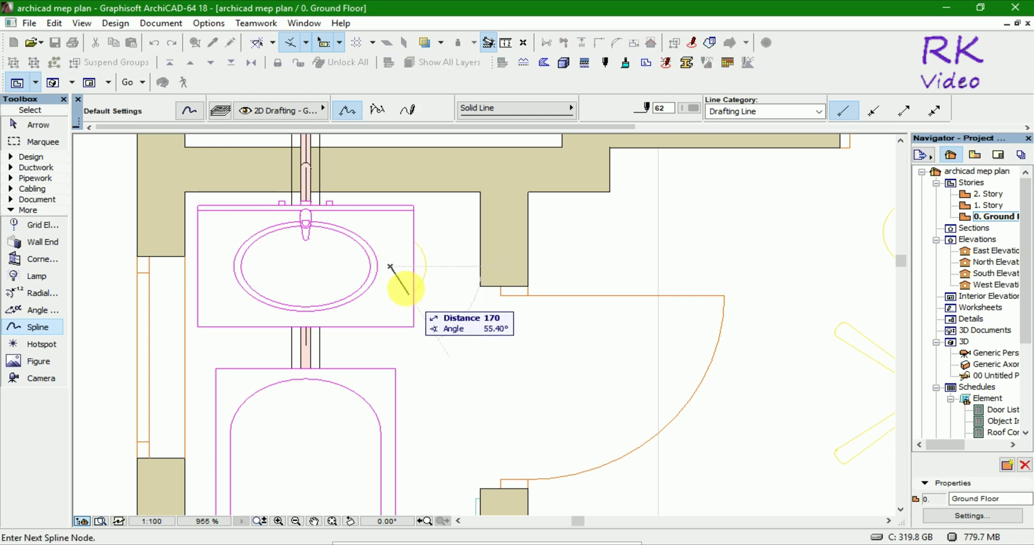
pyautogui.scroll(-4, 398, 277)
pyautogui.scroll(2, 391, 374)
pyautogui.scroll(3, 384, 363)
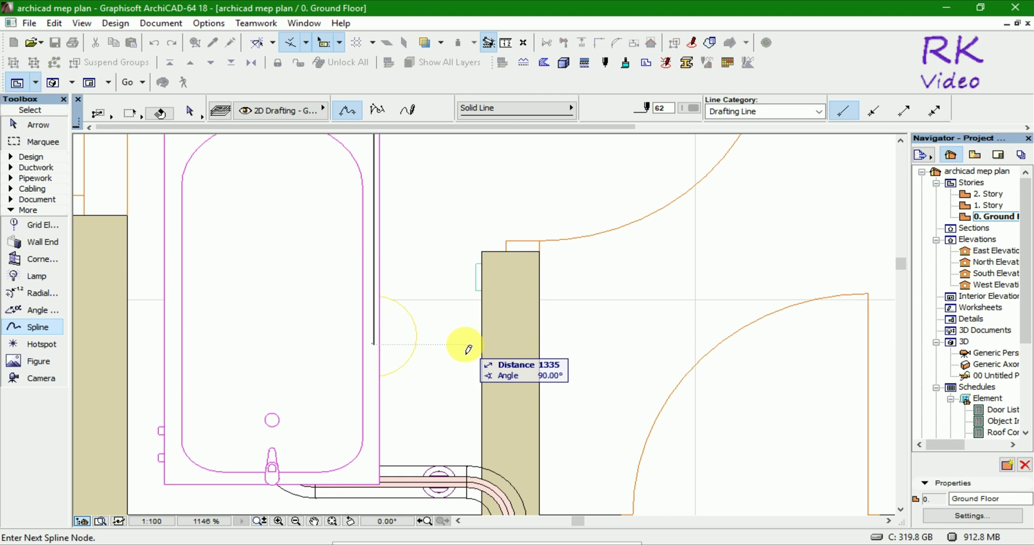
pyautogui.click(468, 346)
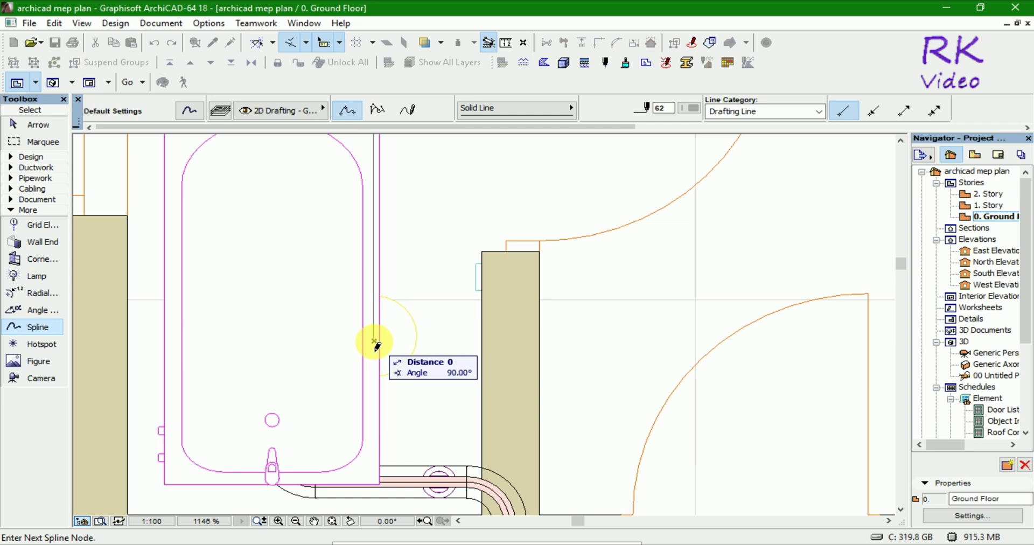
pyautogui.click(375, 342)
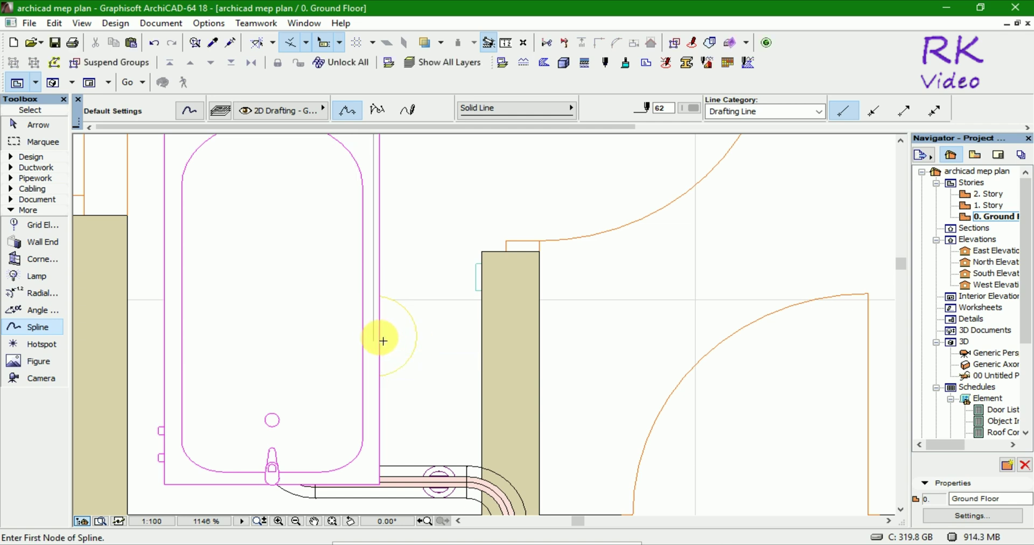
# Draw a straight wire from beside the bathtub across to the wall edge
pyautogui.click(375, 341)
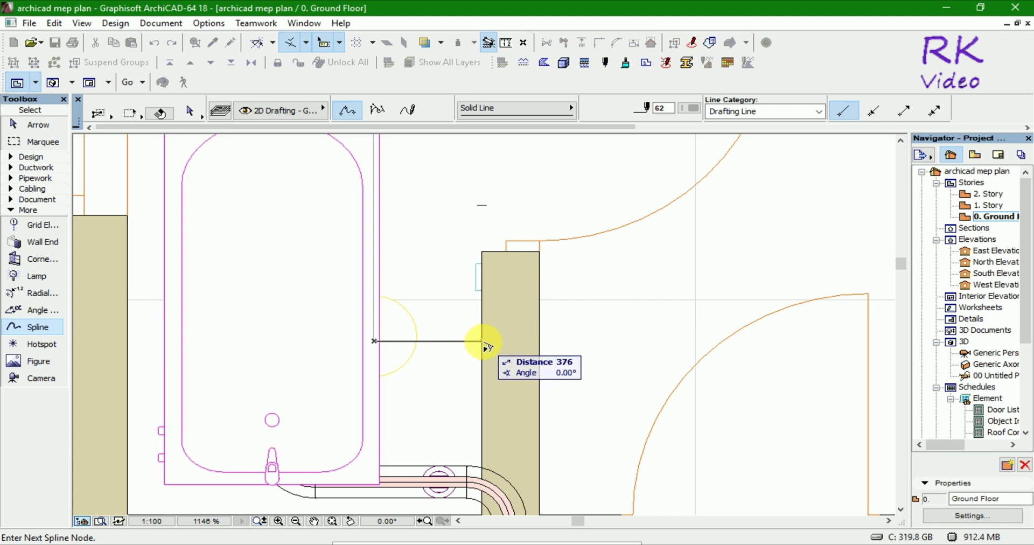
pyautogui.click(482, 342)
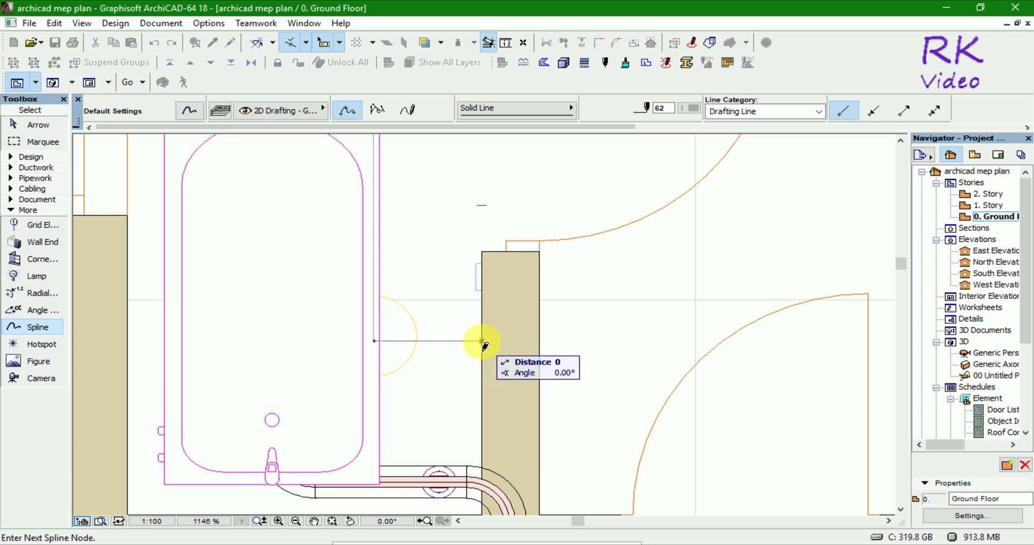
pyautogui.click(482, 342)
# Move the small wall switch plate 236 down to meet the wire's end point
pyautogui.press('Escape')
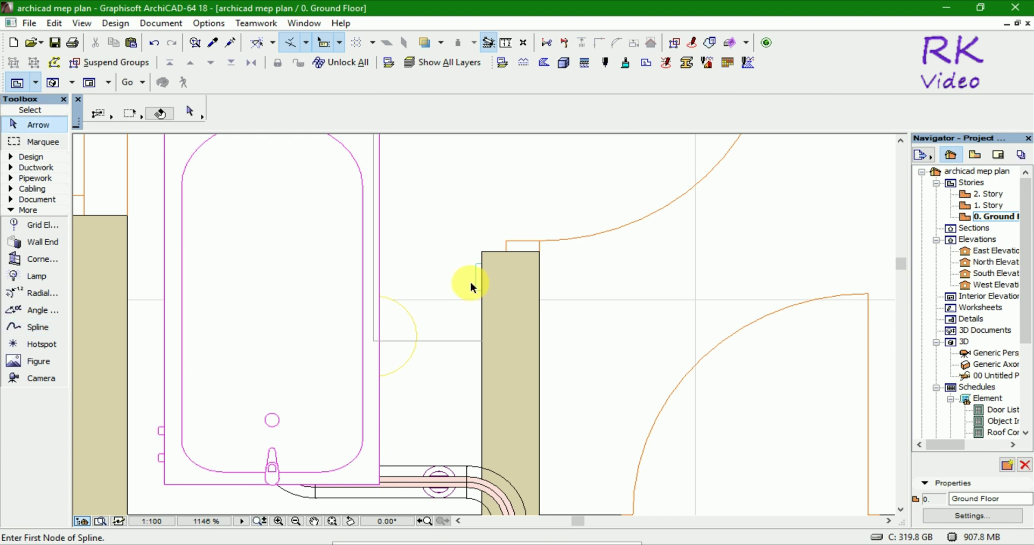
pyautogui.click(477, 281)
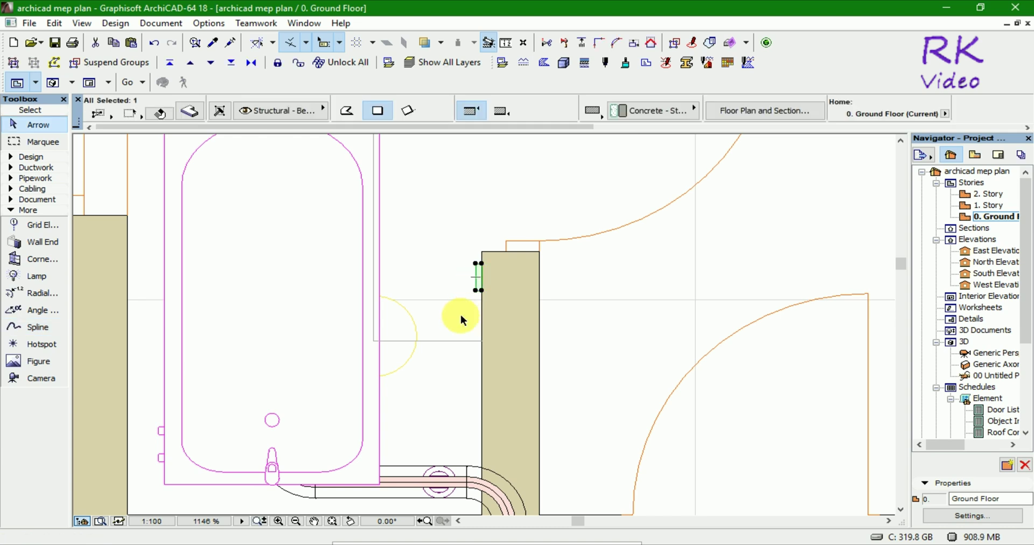
pyautogui.hotkey('ctrl', 'd')
pyautogui.scroll(3, 485, 313)
pyautogui.scroll(2, 481, 252)
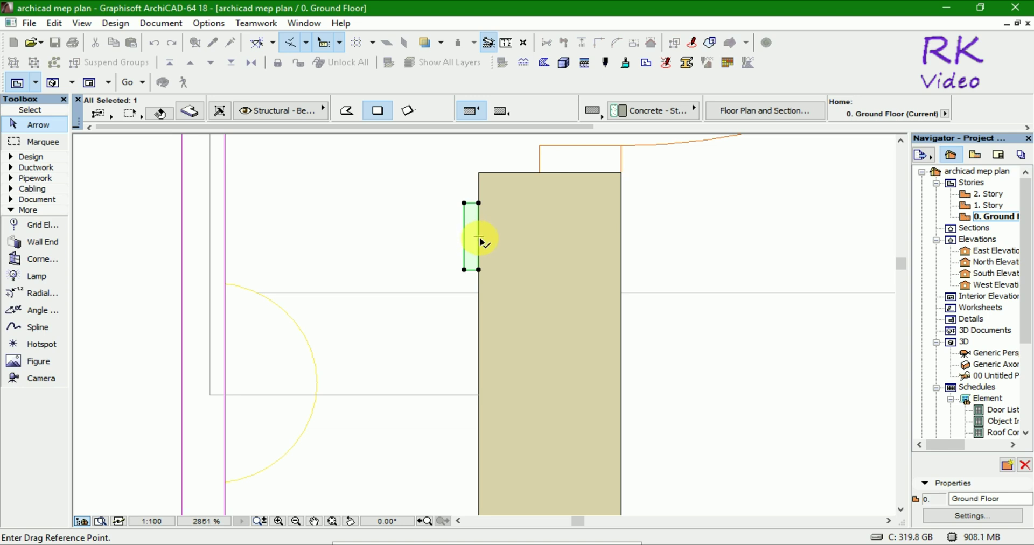
pyautogui.click(479, 238)
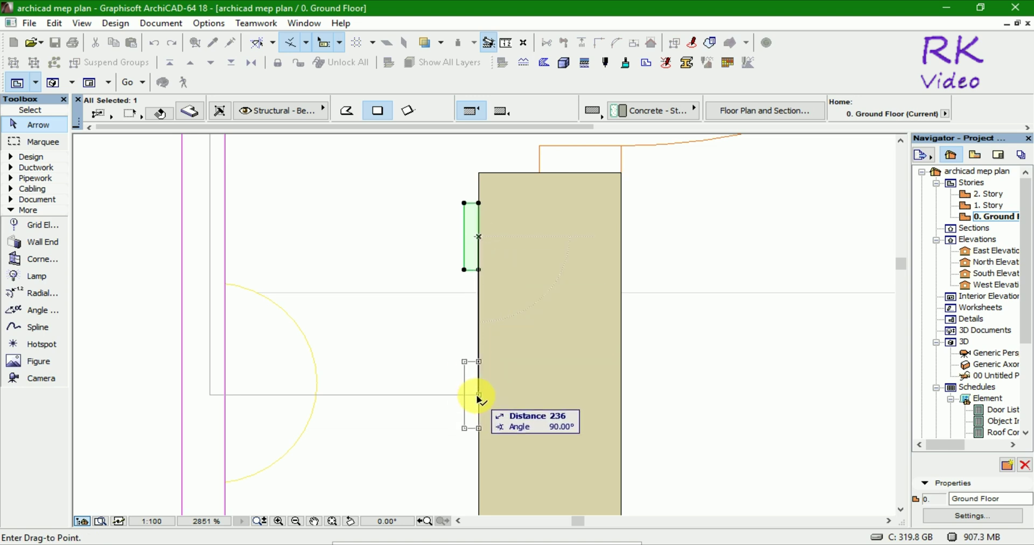
pyautogui.click(479, 400)
pyautogui.scroll(-3, 479, 400)
pyautogui.scroll(-3, 429, 318)
pyautogui.scroll(-2, 404, 388)
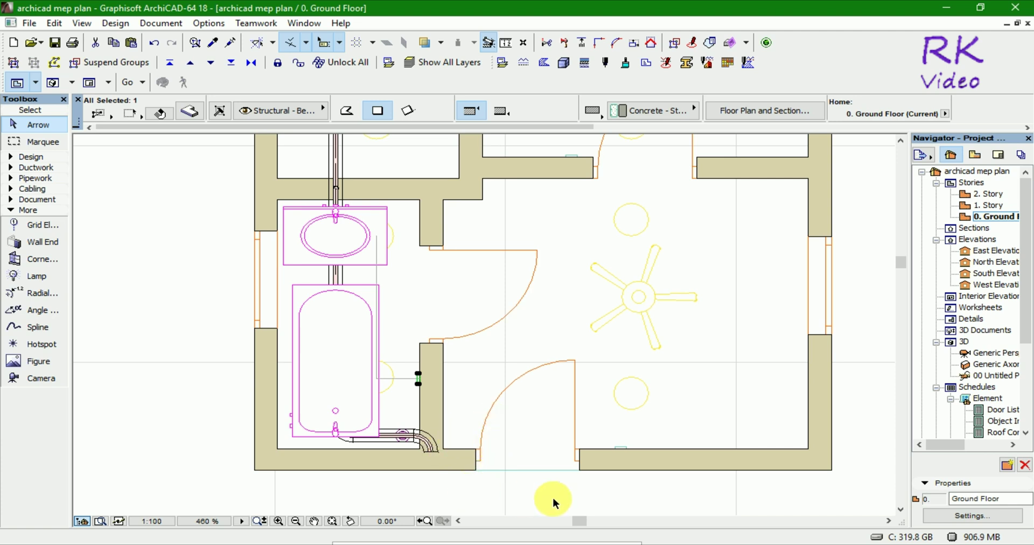
pyautogui.scroll(-2, 516, 501)
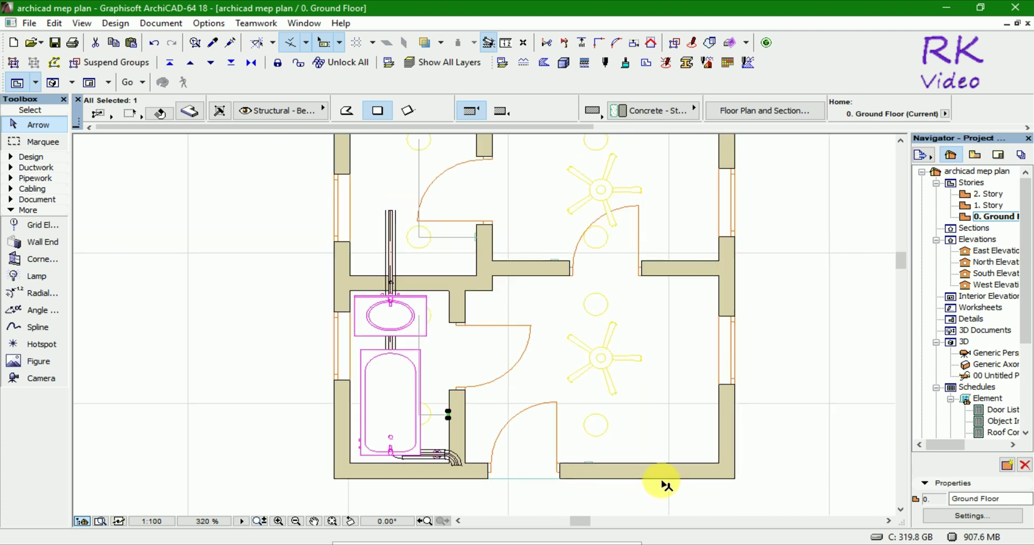
# Draw a spline wire from the upper lamp's centre straight down past the fan
pyautogui.click(806, 360)
pyautogui.scroll(2, 816, 315)
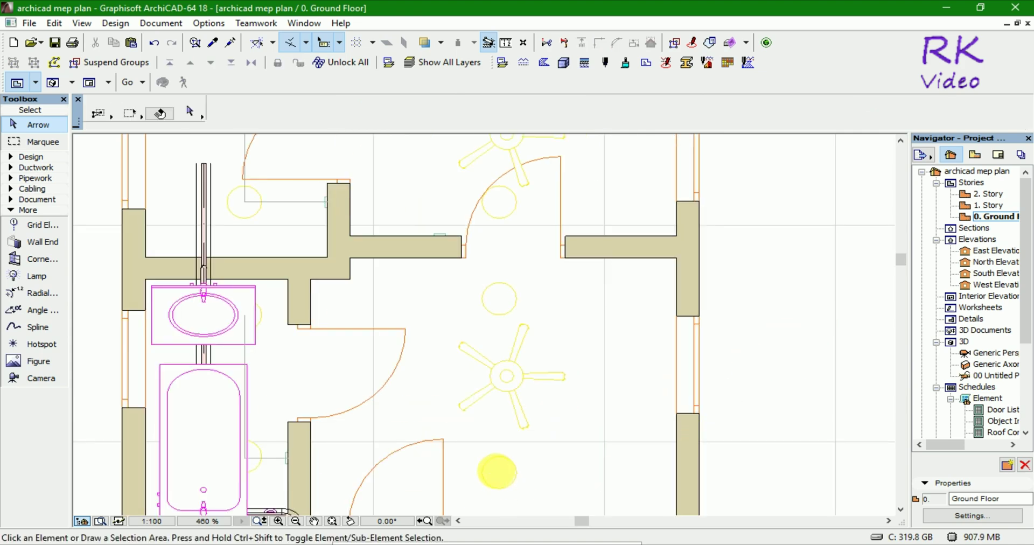
pyautogui.scroll(-3, 497, 470)
pyautogui.scroll(3, 476, 251)
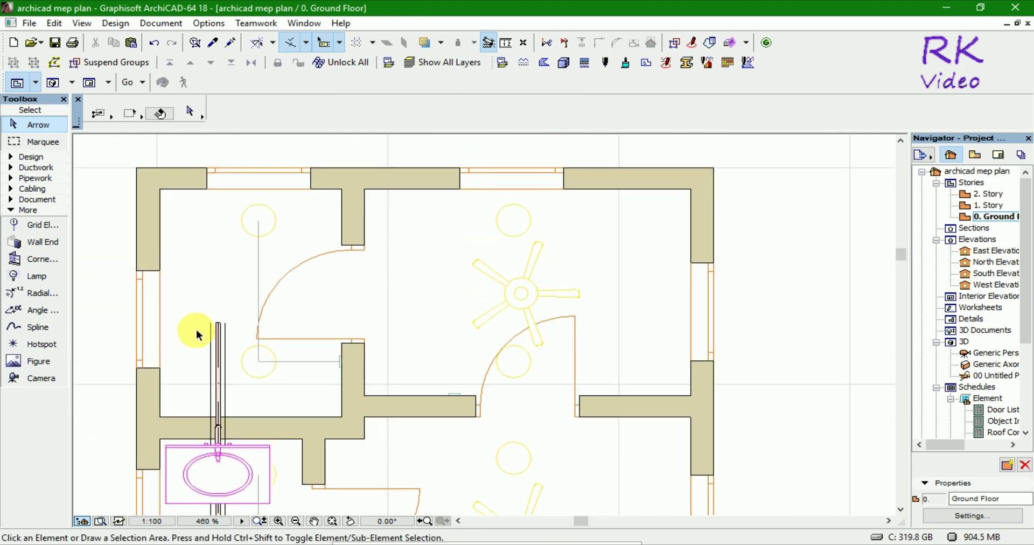
pyautogui.click(37, 327)
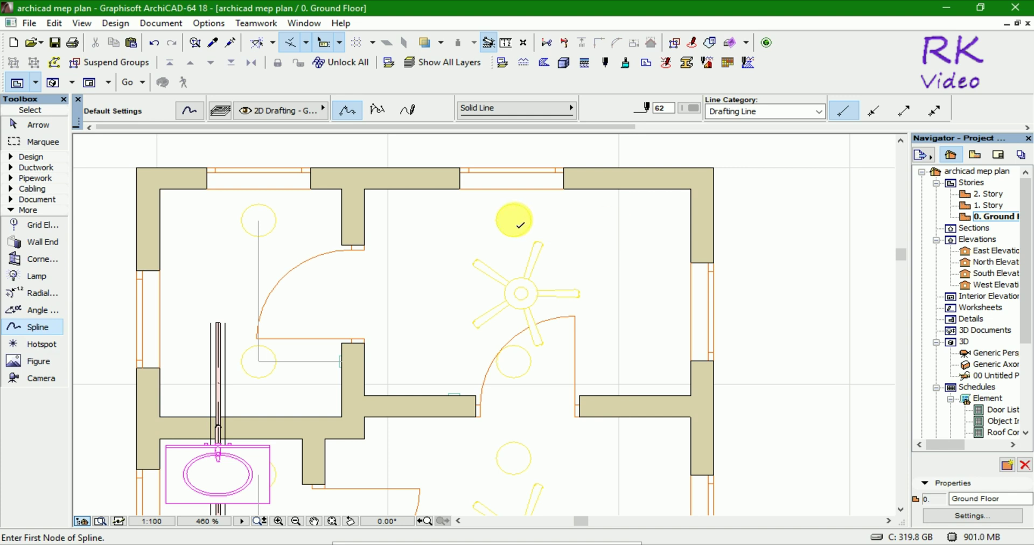
pyautogui.click(514, 220)
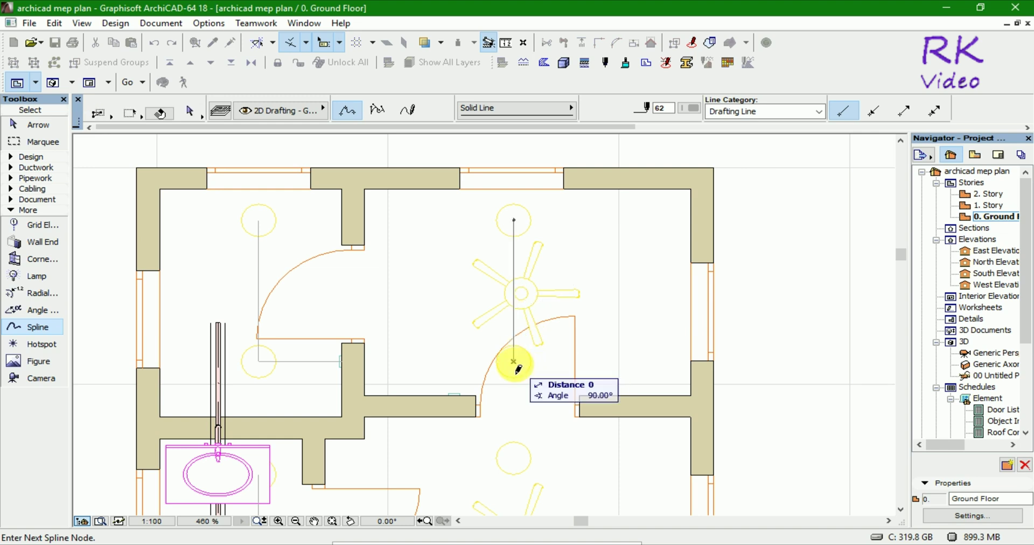
pyautogui.click(514, 360)
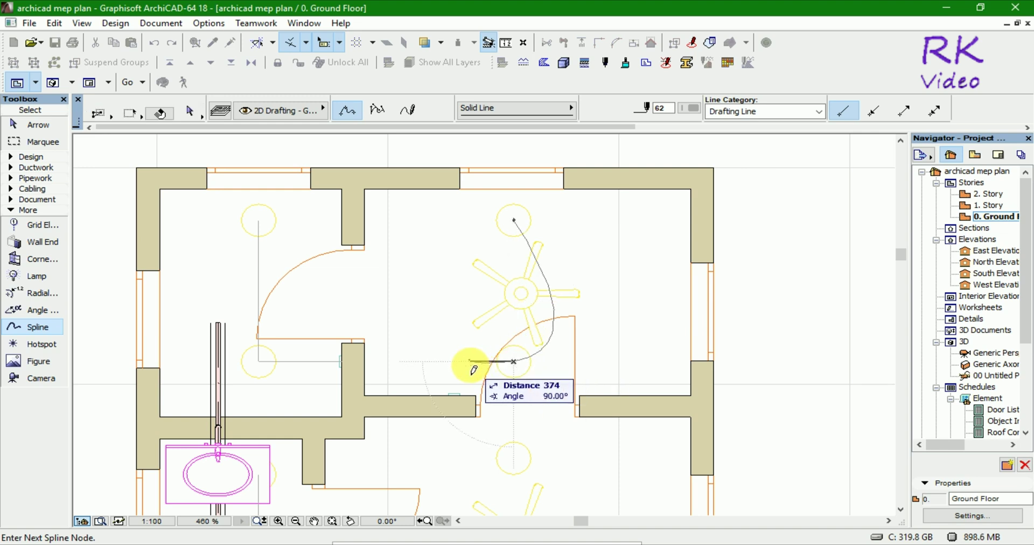
pyautogui.click(515, 362)
# Continue the wiring left to a corner, then down to the wall switch
pyautogui.click(515, 361)
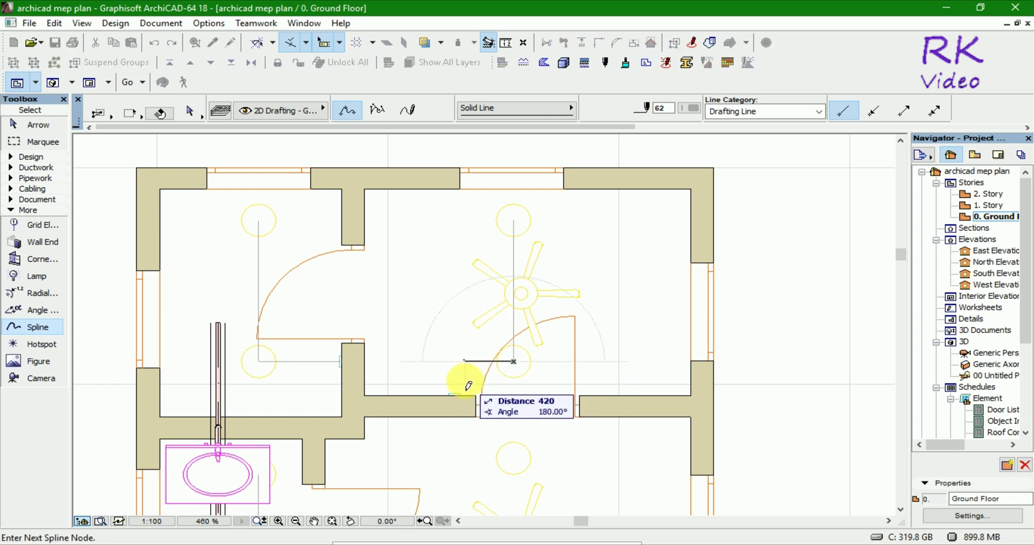
pyautogui.scroll(4, 470, 372)
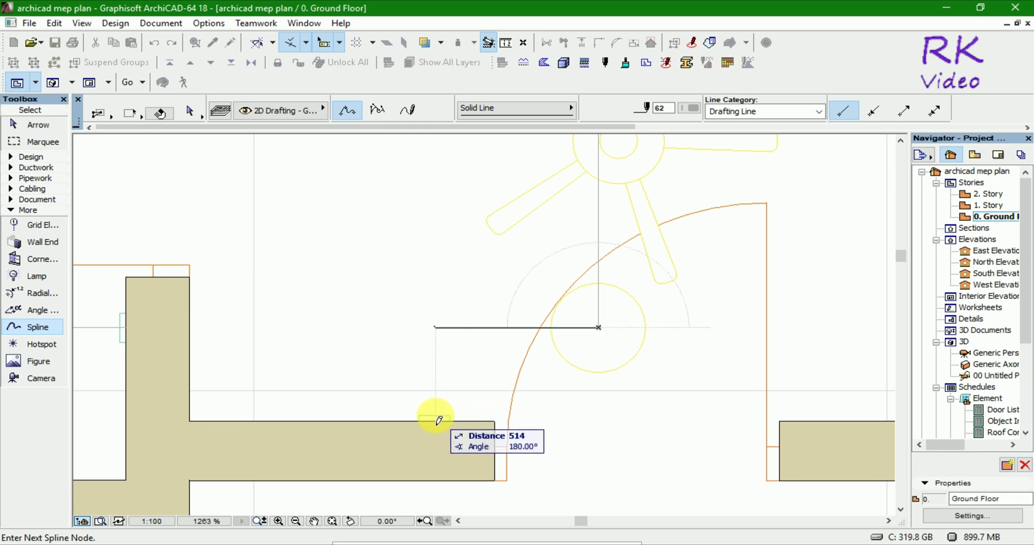
pyautogui.click(437, 419)
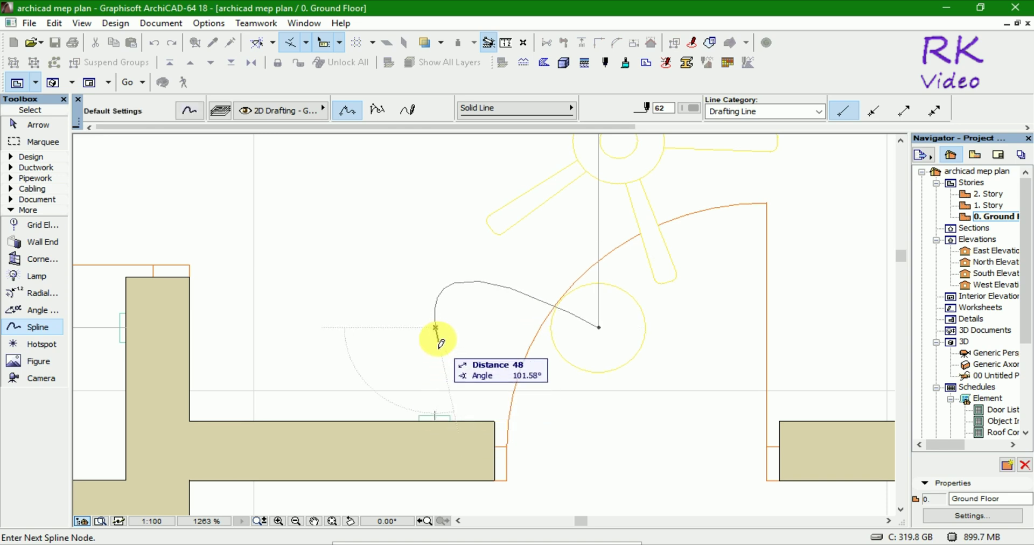
pyautogui.click(437, 327)
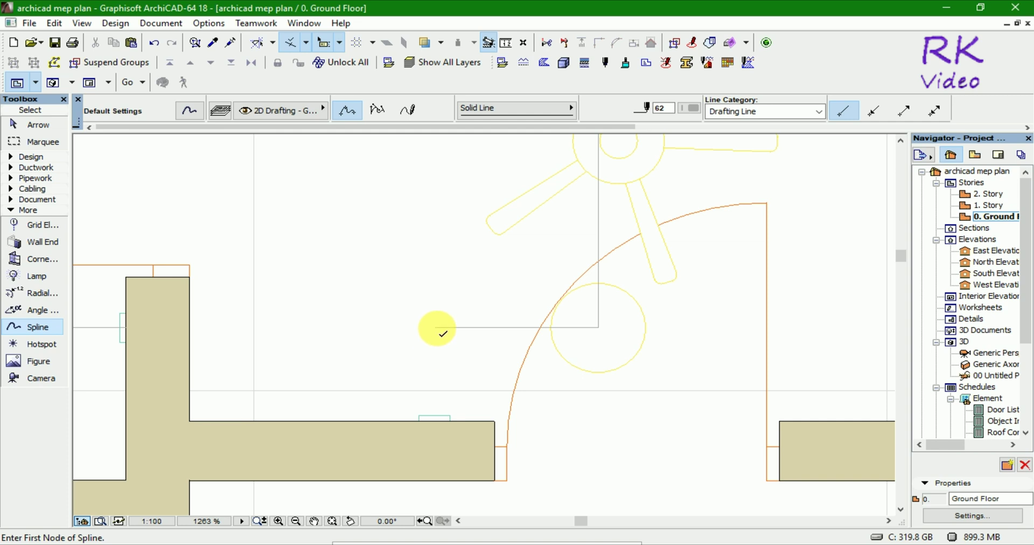
pyautogui.click(436, 327)
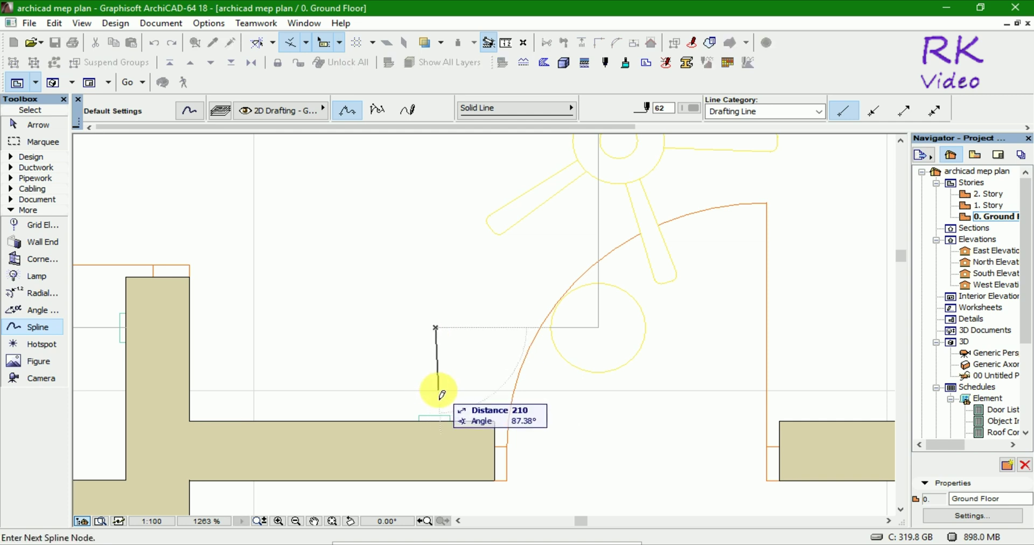
pyautogui.doubleClick(436, 418)
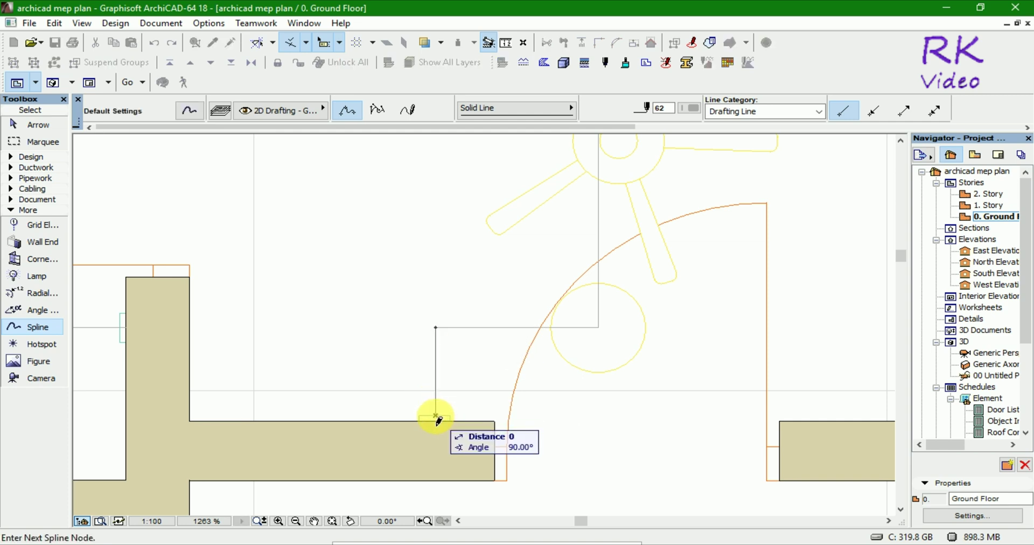
pyautogui.scroll(-2, 487, 381)
# Draw a short spline wire leftward from the fan's centre
pyautogui.scroll(-2, 487, 381)
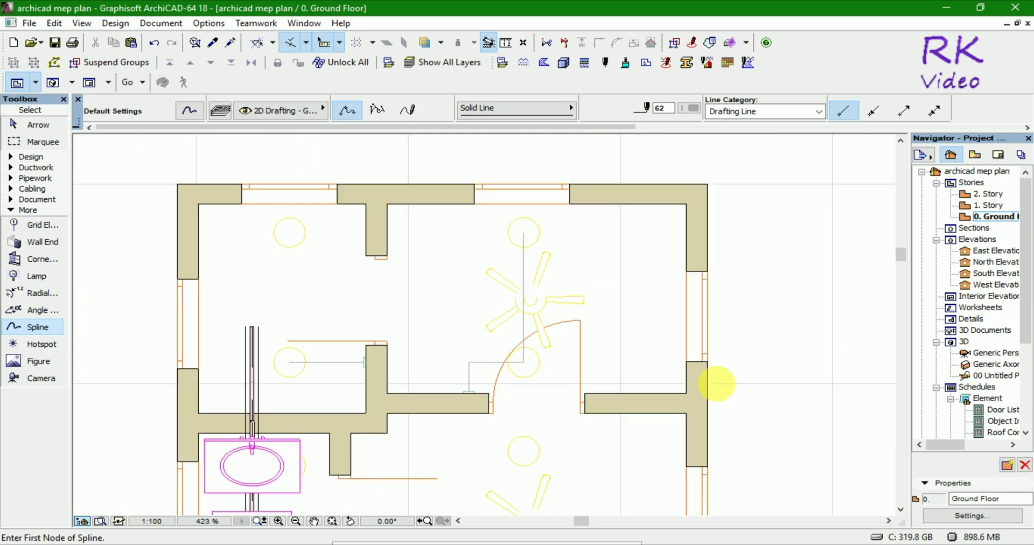
pyautogui.scroll(-2, 465, 241)
pyautogui.scroll(-2, 466, 241)
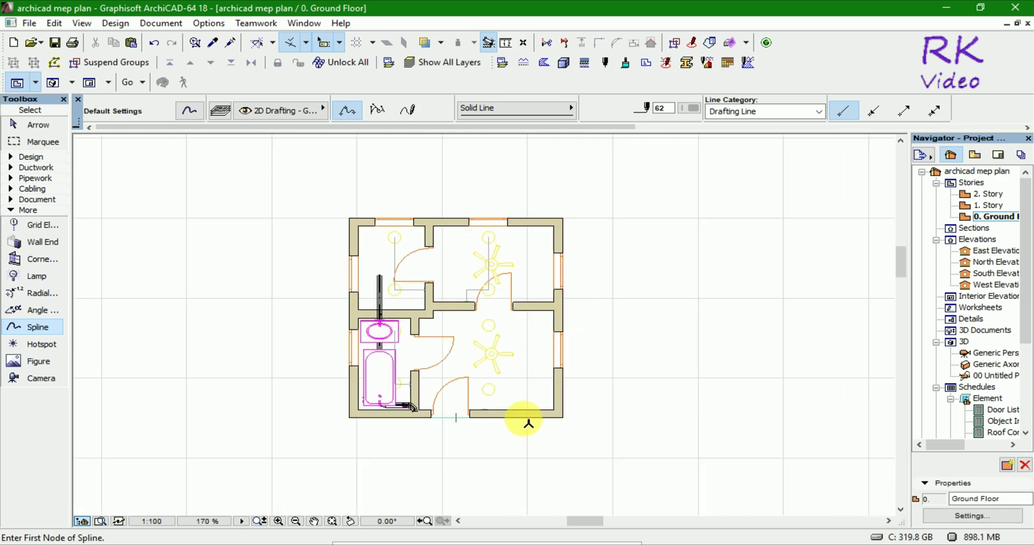
pyautogui.scroll(1, 492, 425)
pyautogui.scroll(2, 506, 180)
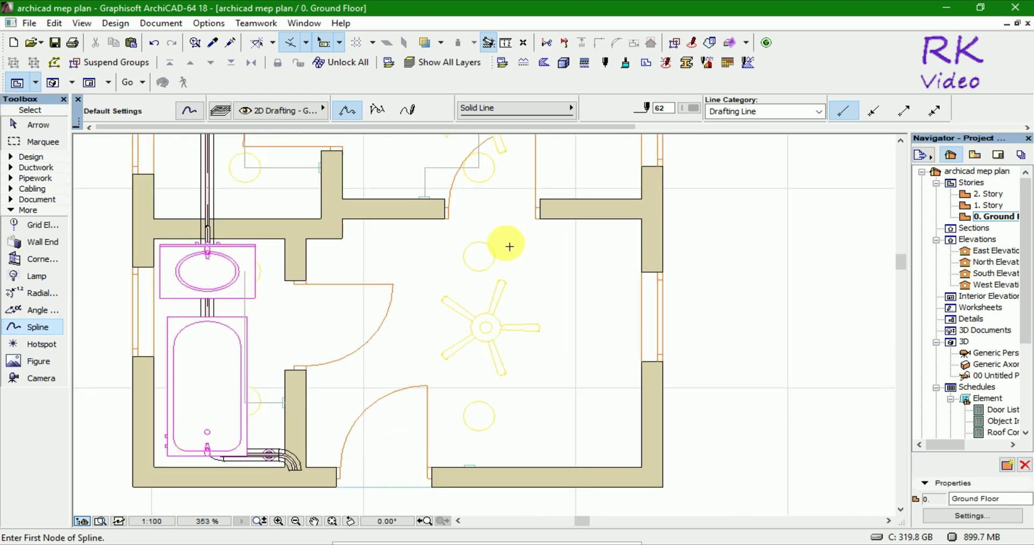
pyautogui.scroll(3, 474, 190)
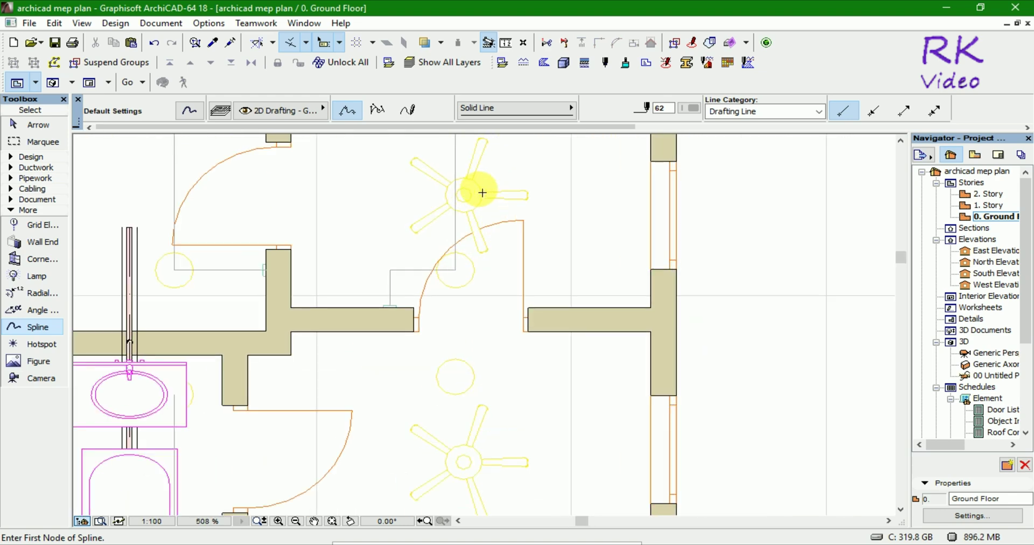
pyautogui.scroll(2, 470, 193)
pyautogui.scroll(3, 470, 193)
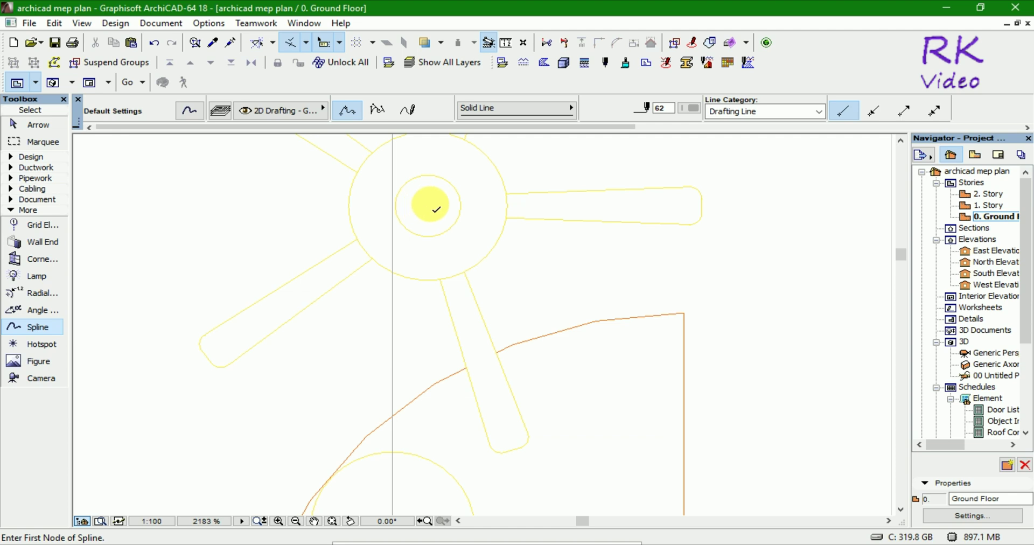
pyautogui.click(435, 209)
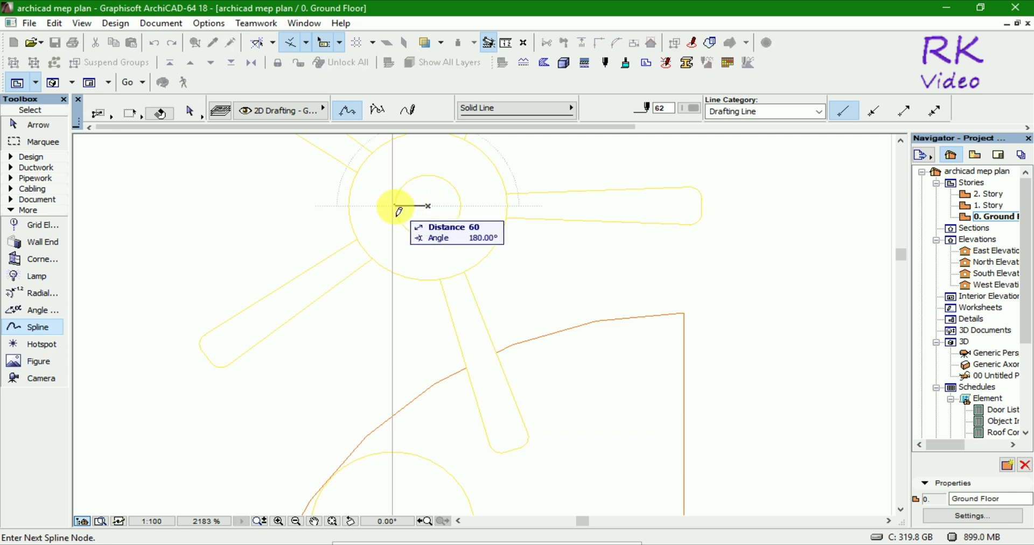
pyautogui.doubleClick(395, 210)
# Start a new wire at the upper ceiling lamp, stretching down toward the lower lamp
pyautogui.scroll(-2, 619, 242)
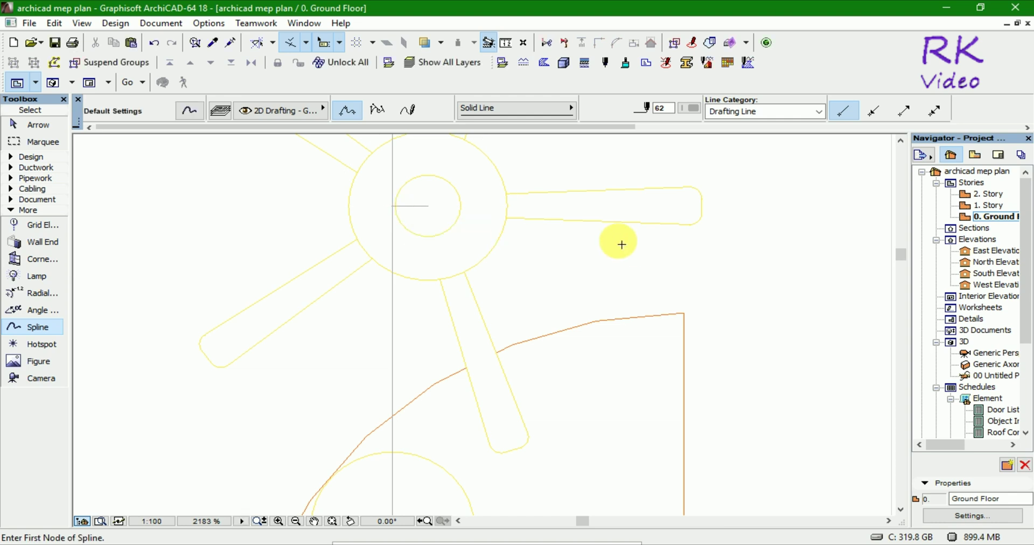
pyautogui.scroll(-3, 480, 309)
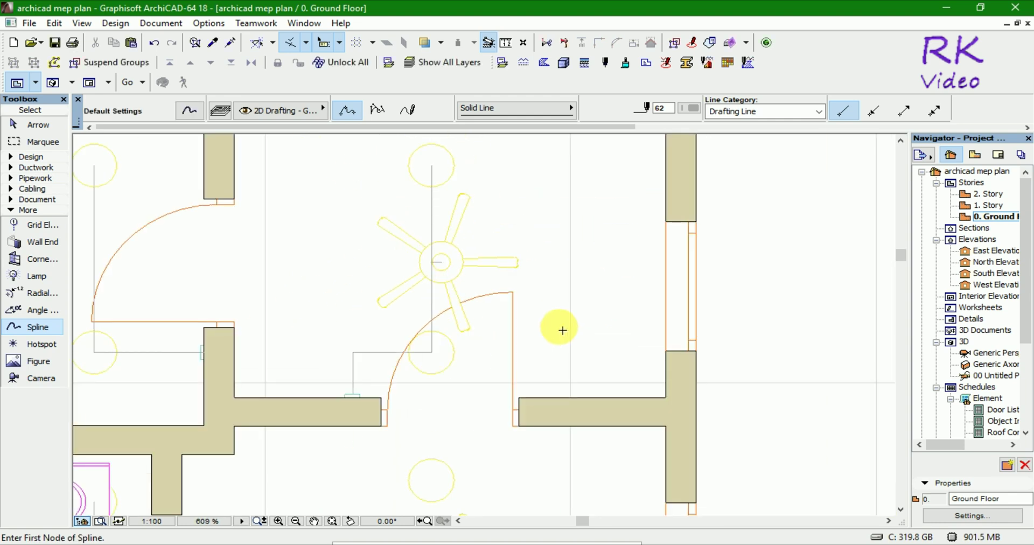
pyautogui.scroll(-2, 562, 330)
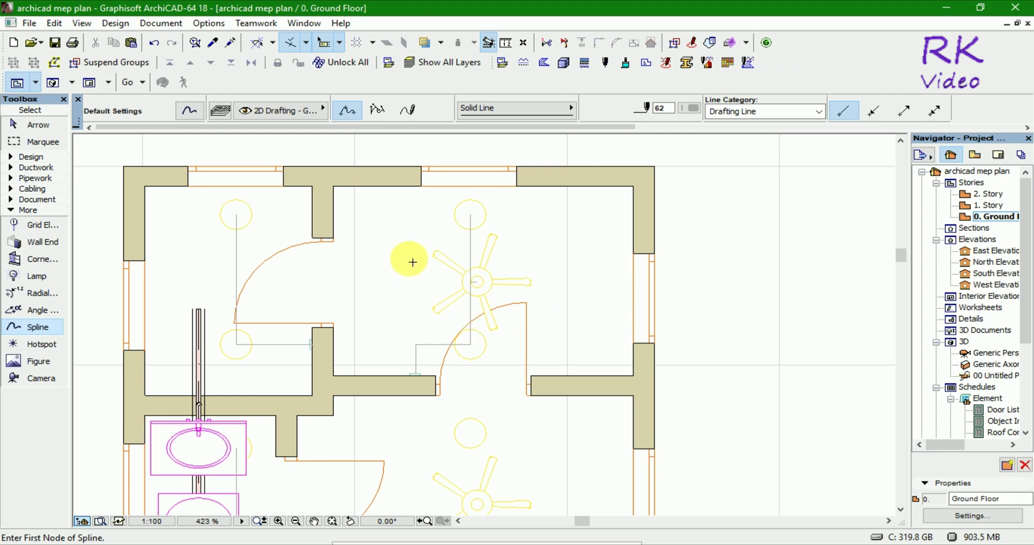
pyautogui.scroll(-2, 422, 224)
pyautogui.scroll(-1, 423, 223)
pyautogui.scroll(1, 431, 407)
pyautogui.scroll(1, 431, 407)
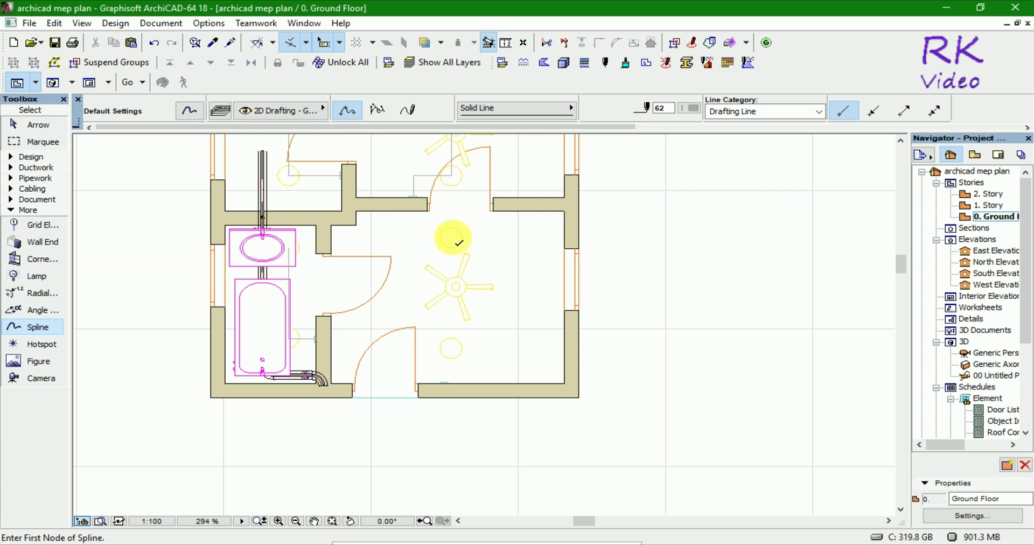
pyautogui.click(459, 243)
pyautogui.scroll(2, 471, 344)
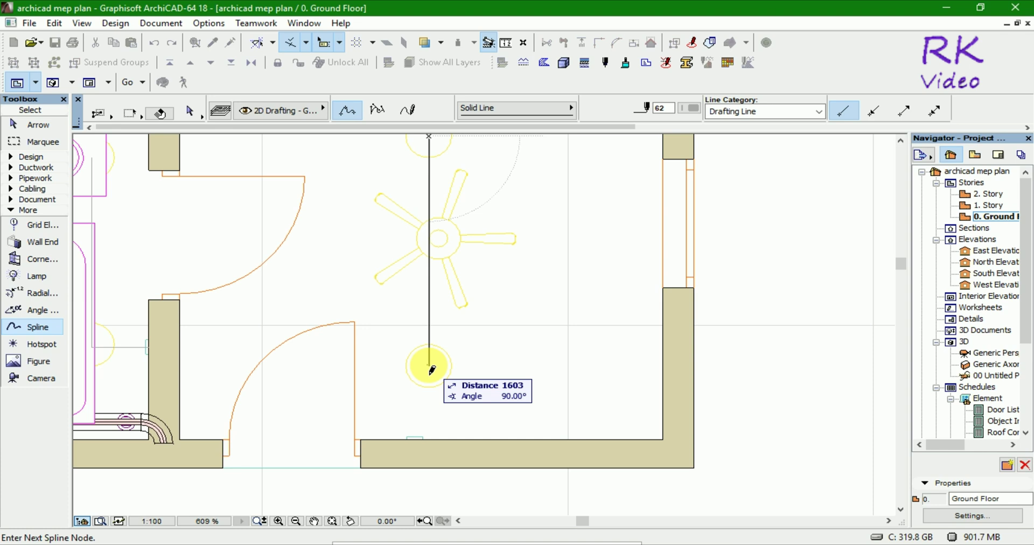
# End the lamp-to-lamp wire at the lower lamp, then wire that lamp down to the wall switch plate
pyautogui.click(429, 367)
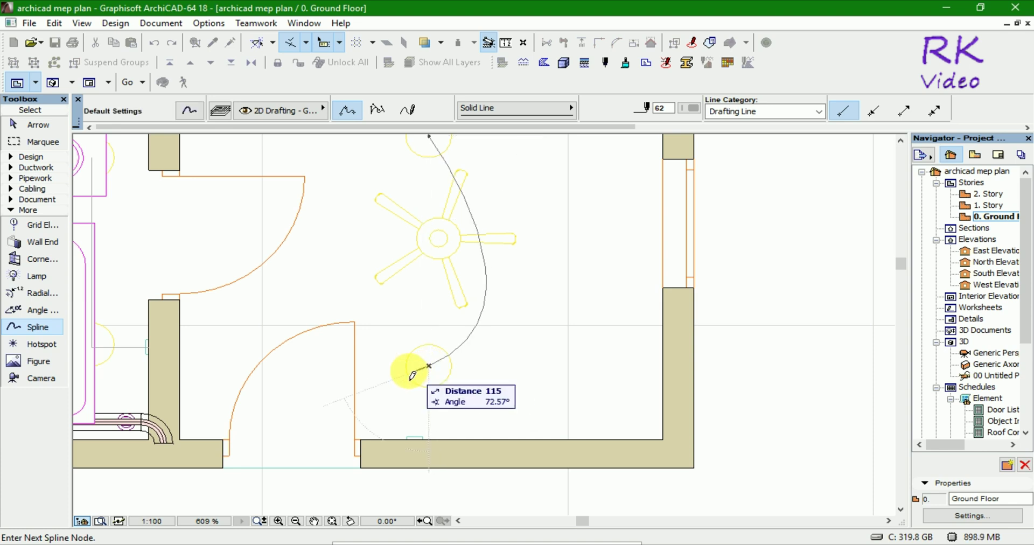
pyautogui.doubleClick(430, 368)
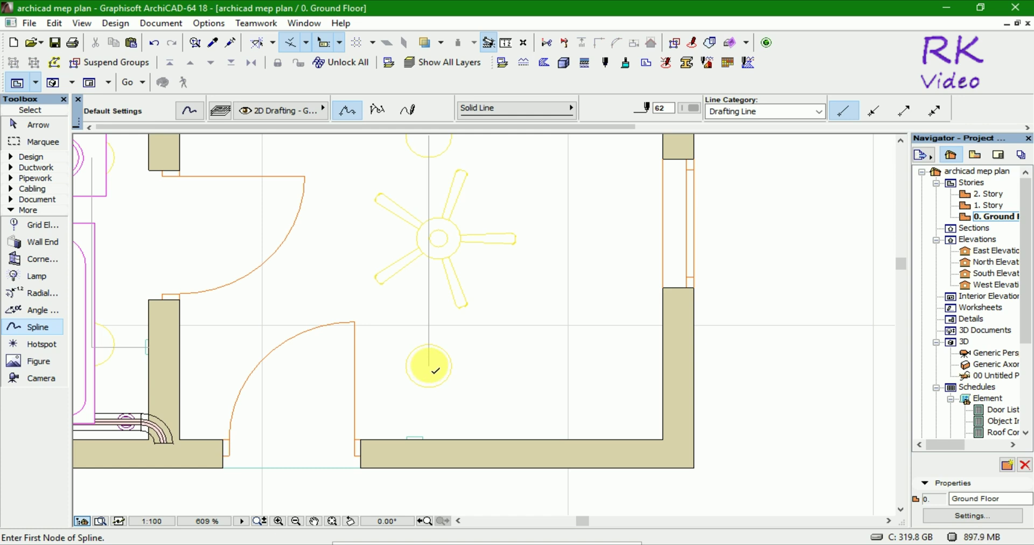
pyautogui.click(432, 369)
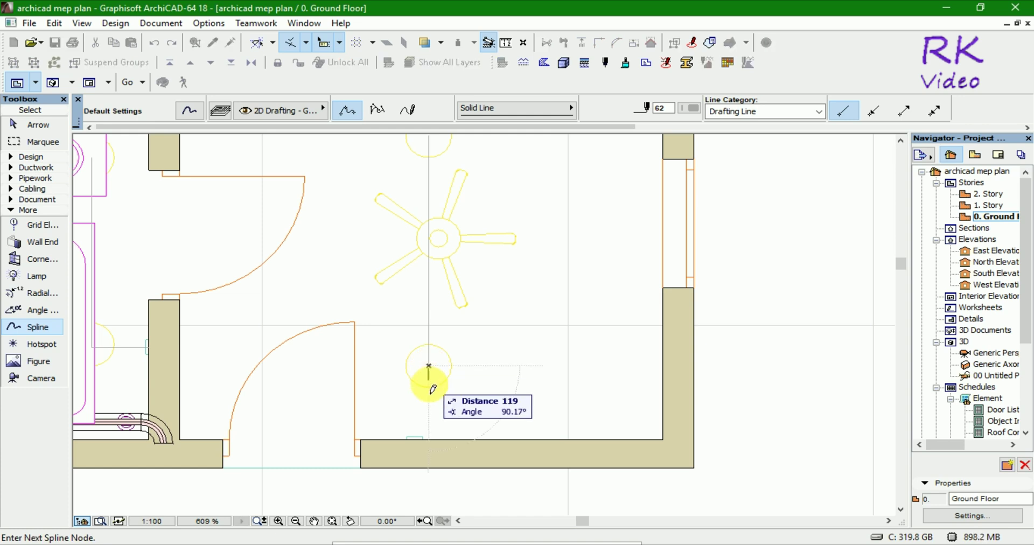
pyautogui.scroll(5, 423, 461)
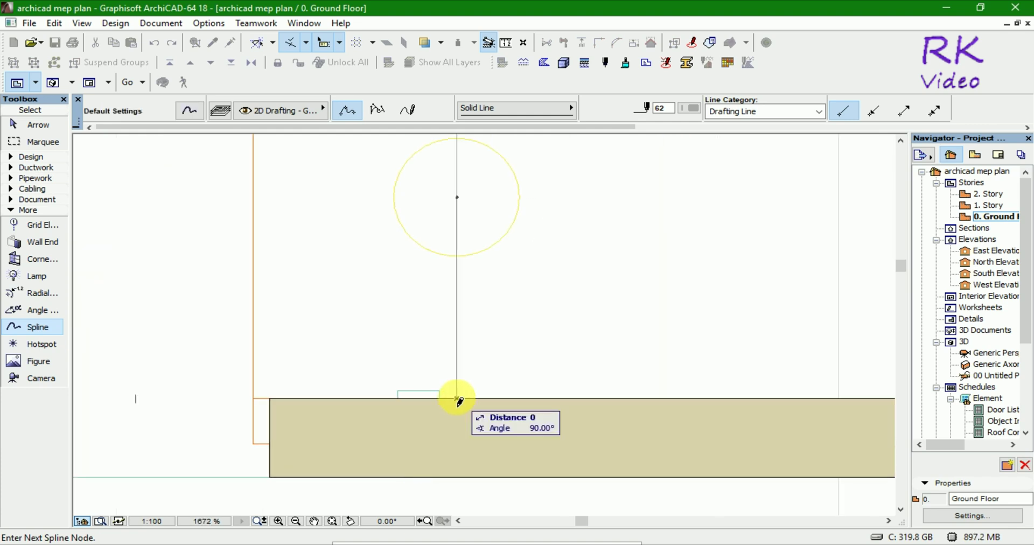
pyautogui.doubleClick(457, 400)
pyautogui.press('Escape')
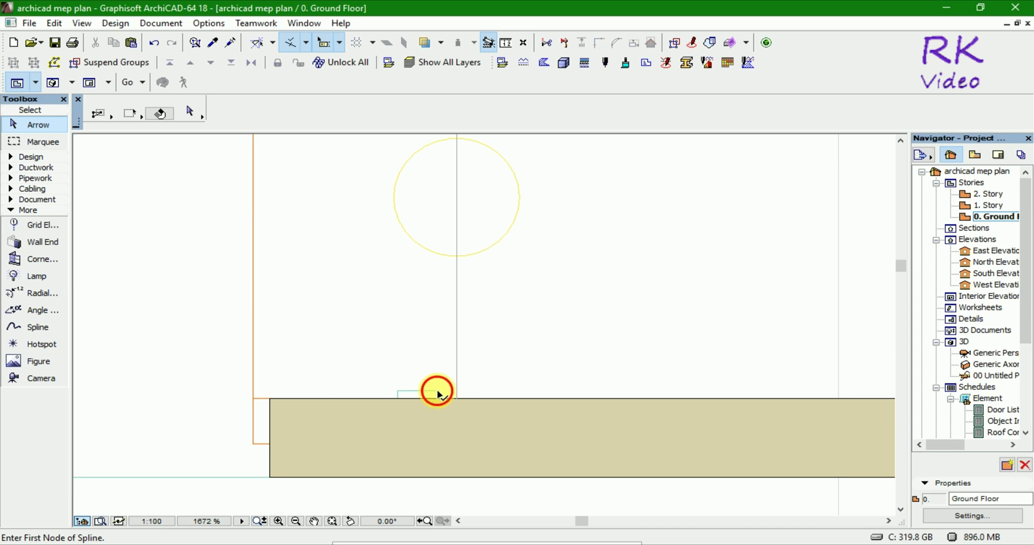
# Slide the bottom-wall switch plate so it is centred under the wire
pyautogui.click(437, 394)
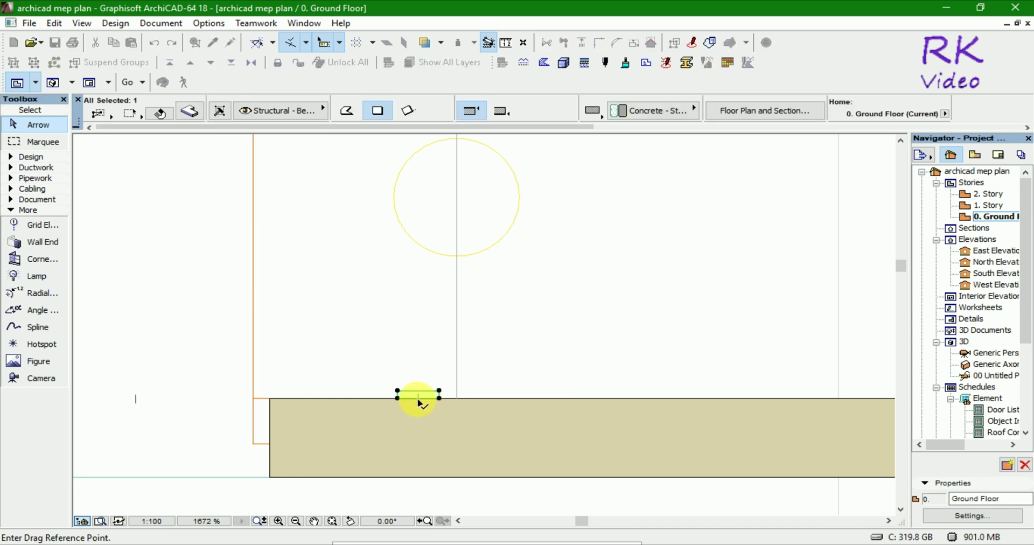
pyautogui.click(419, 397)
pyautogui.click(456, 399)
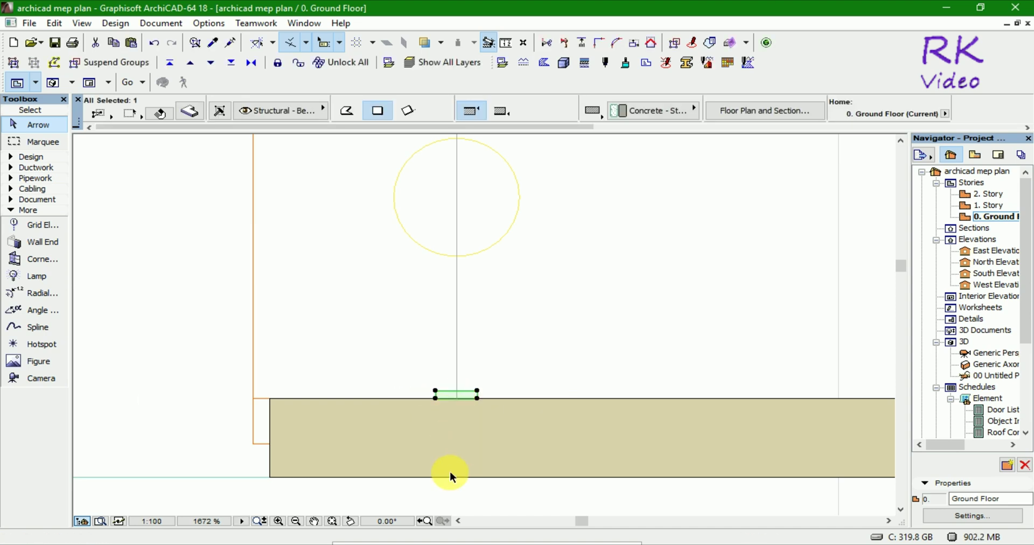
pyautogui.scroll(-2, 451, 470)
pyautogui.scroll(-2, 498, 366)
pyautogui.scroll(2, 536, 185)
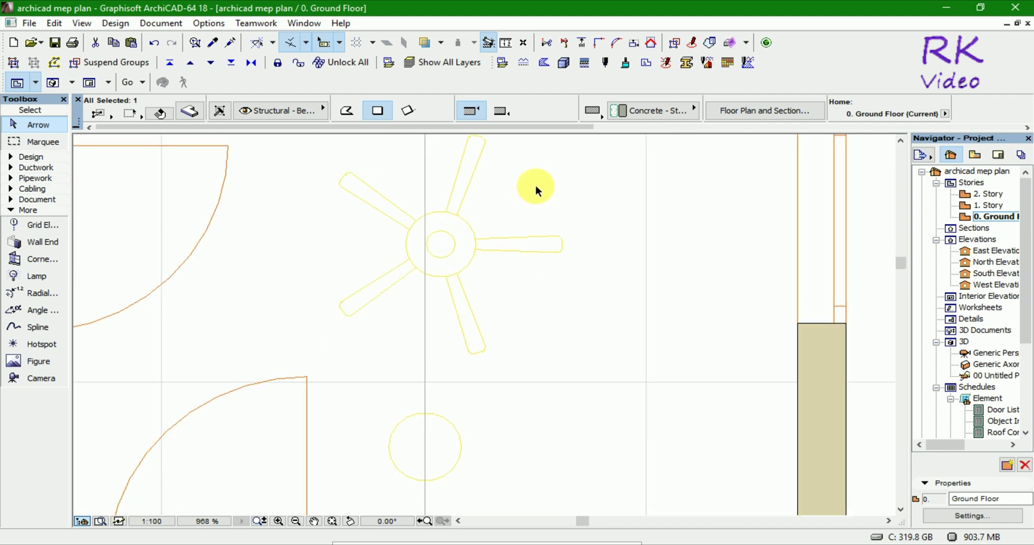
pyautogui.scroll(2, 530, 203)
pyautogui.press('Escape')
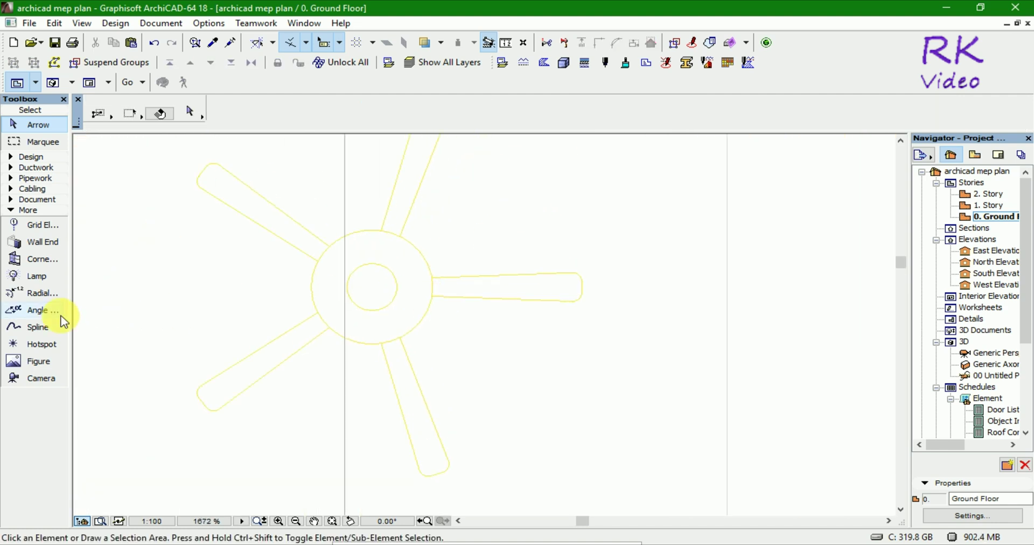
# Draw a short spline wire from the fan's centre to join the wiring
pyautogui.click(48, 326)
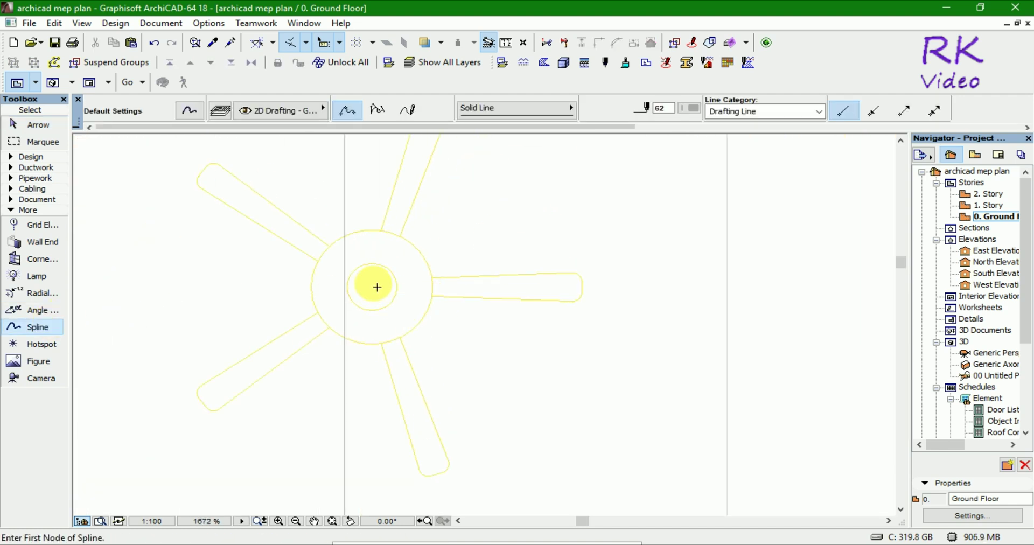
pyautogui.click(372, 287)
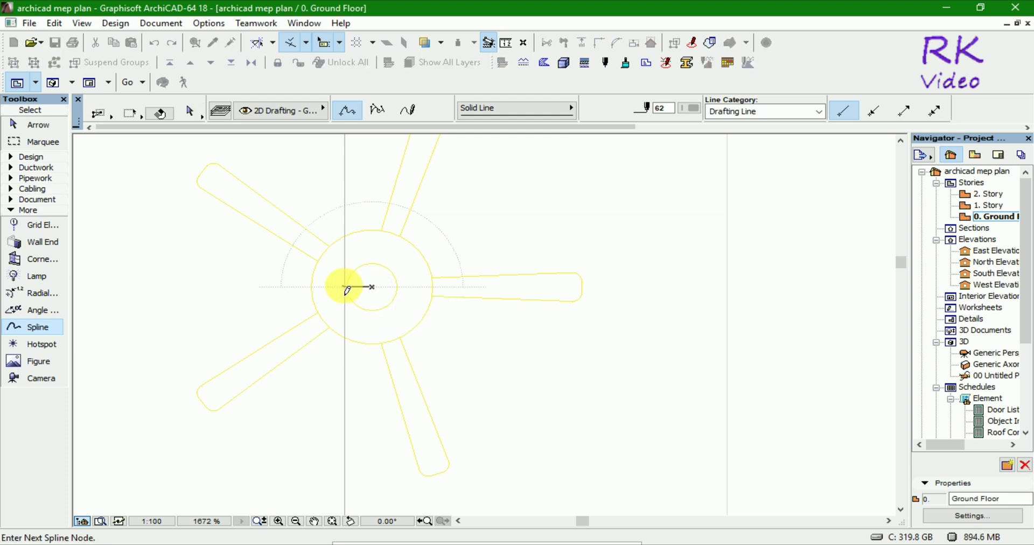
pyautogui.doubleClick(346, 289)
pyautogui.scroll(-2, 542, 352)
pyautogui.scroll(-2, 541, 356)
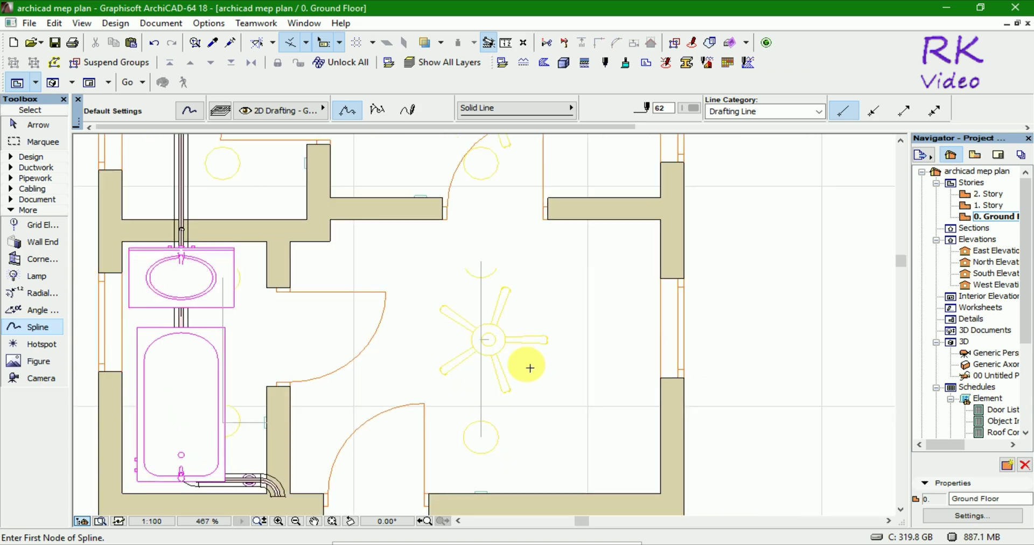
pyautogui.scroll(-1, 598, 349)
pyautogui.scroll(-2, 604, 350)
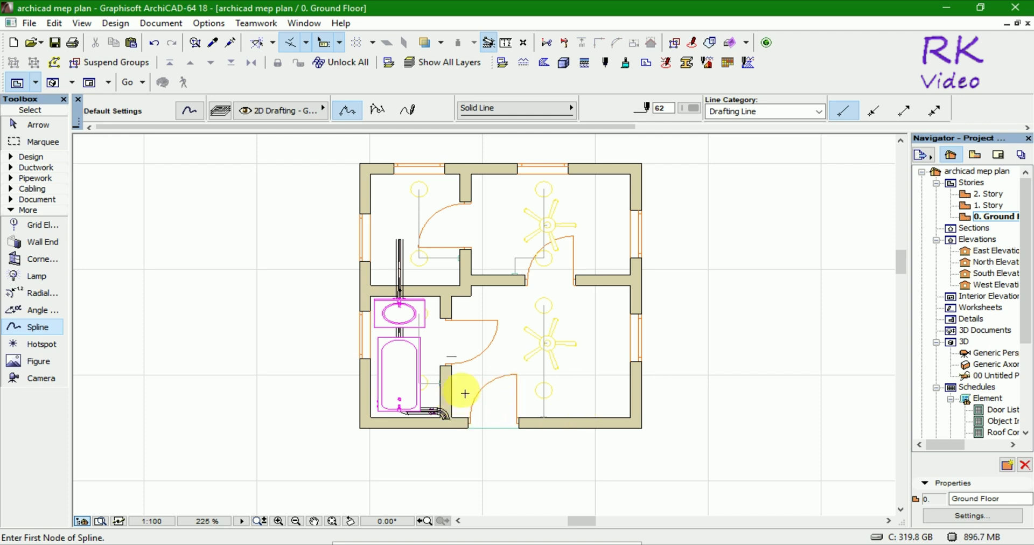
# Draw a 200 × 20 rectangular slab switch plate beside the wall near the bathtub
pyautogui.scroll(2, 465, 394)
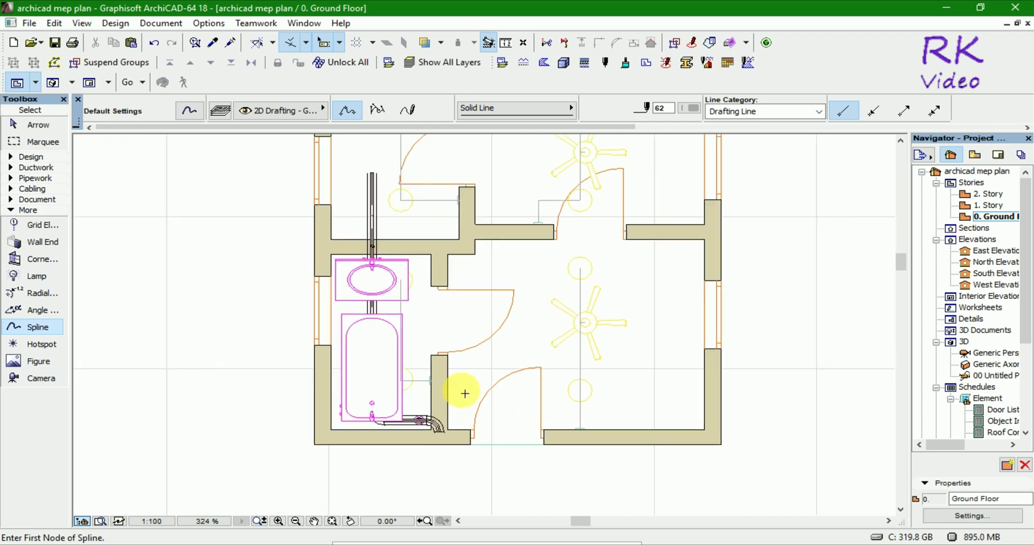
pyautogui.click(13, 157)
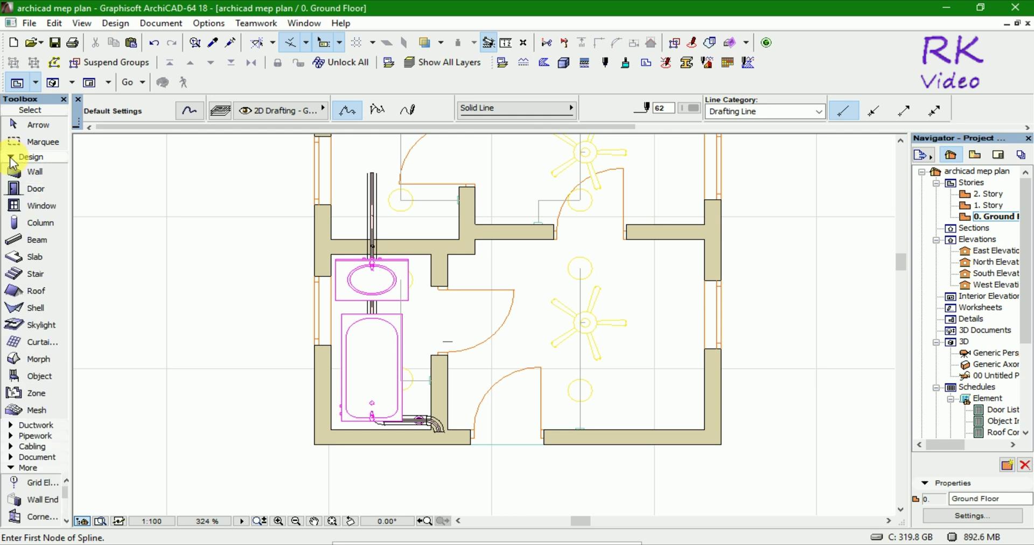
pyautogui.click(25, 257)
pyautogui.scroll(4, 460, 434)
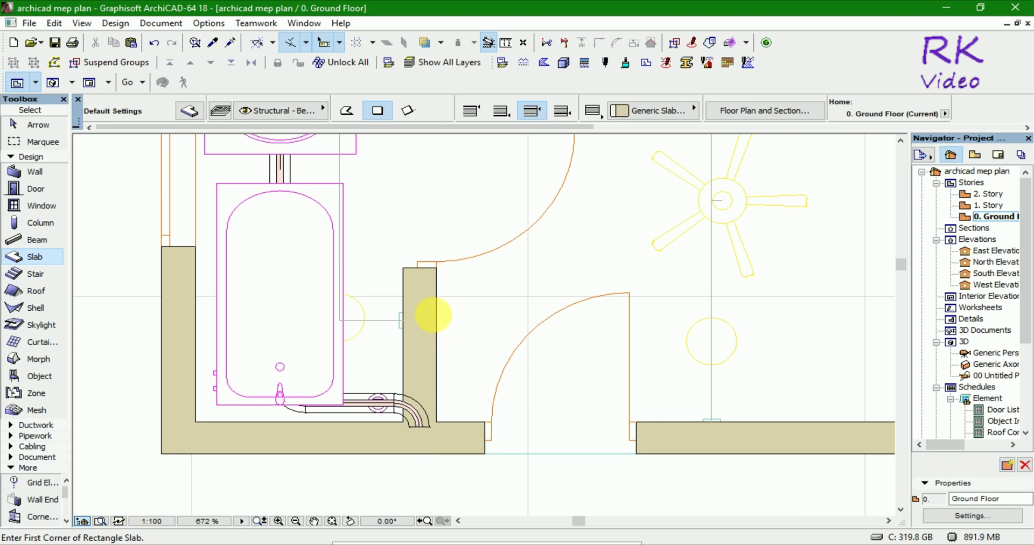
pyautogui.click(449, 307)
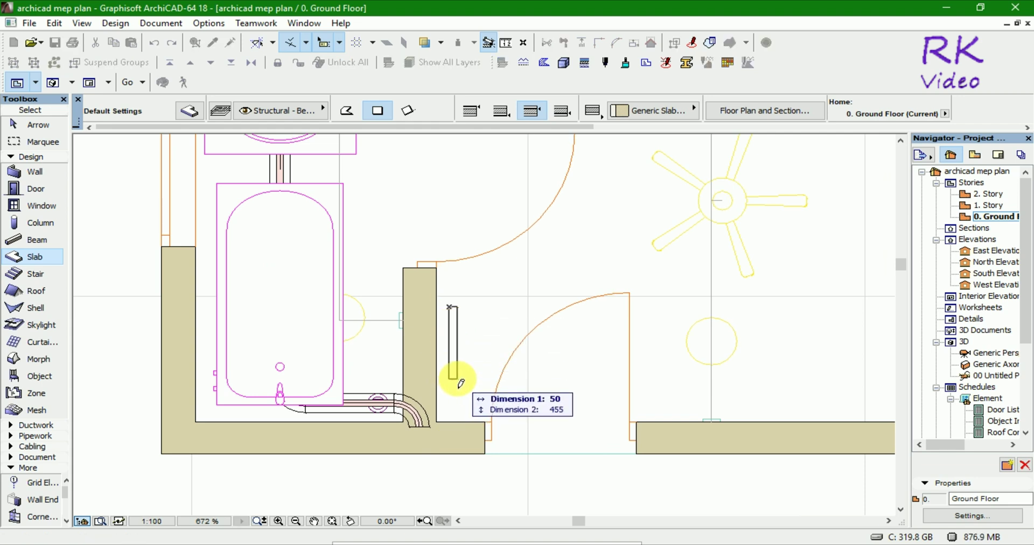
pyautogui.write('200')
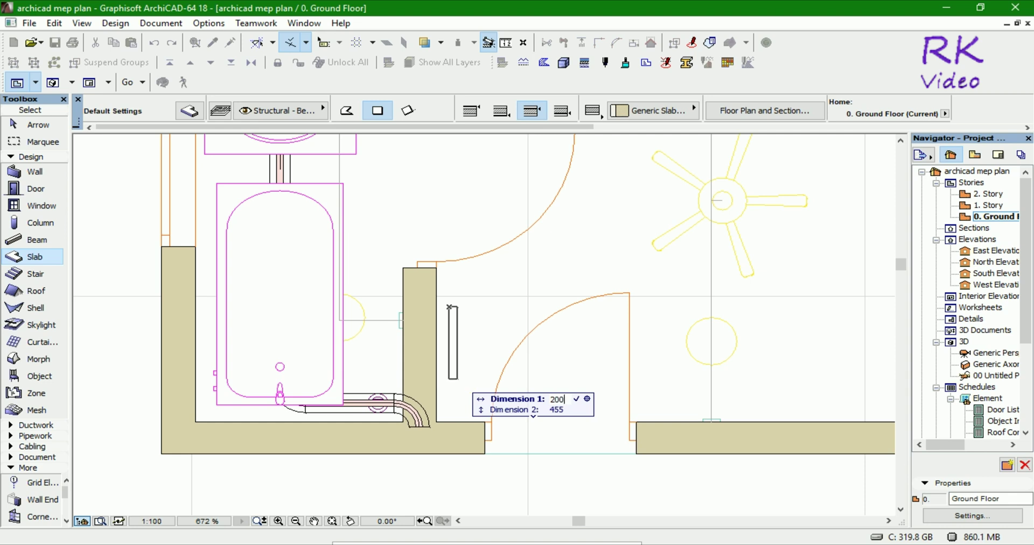
pyautogui.press('Tab')
pyautogui.write('2')
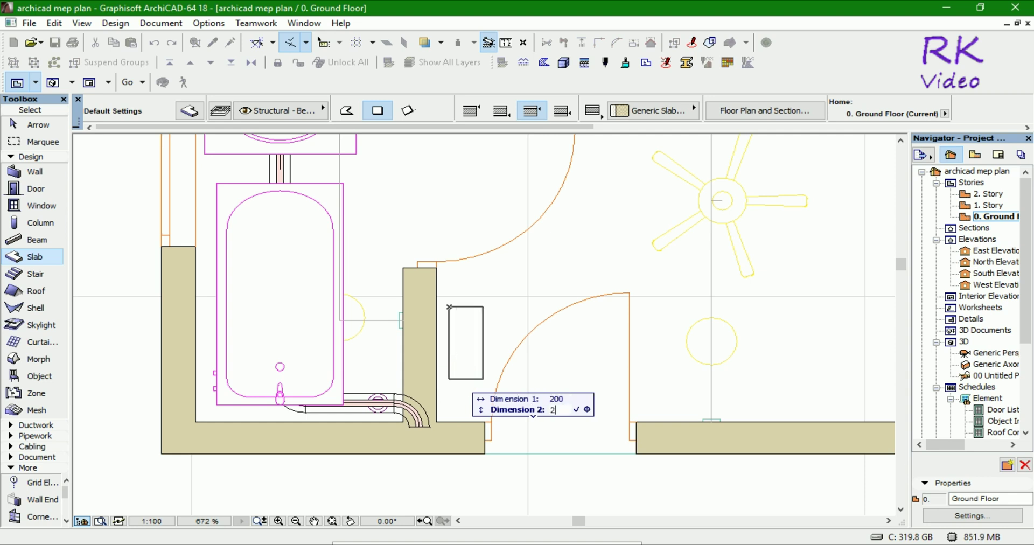
pyautogui.press('Return')
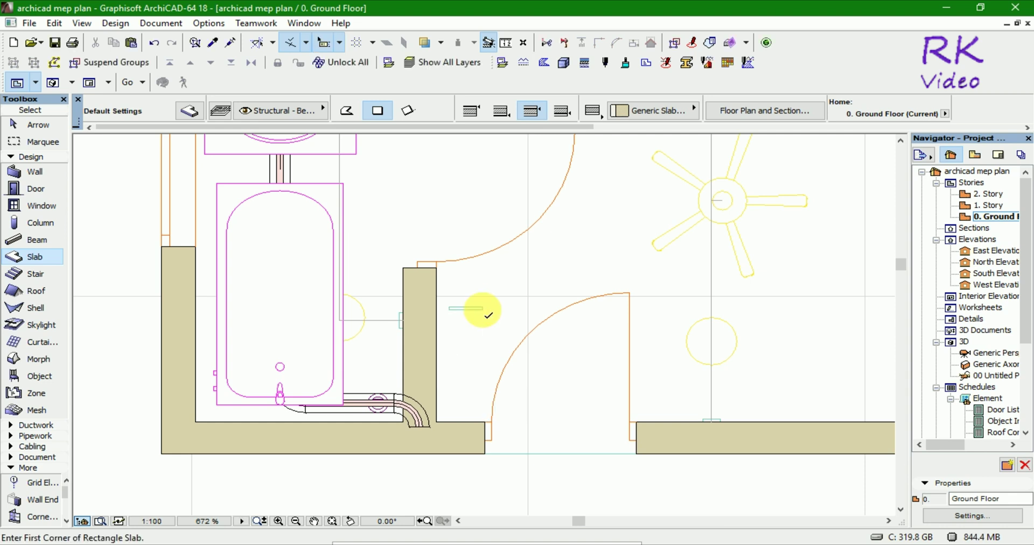
pyautogui.scroll(3, 450, 318)
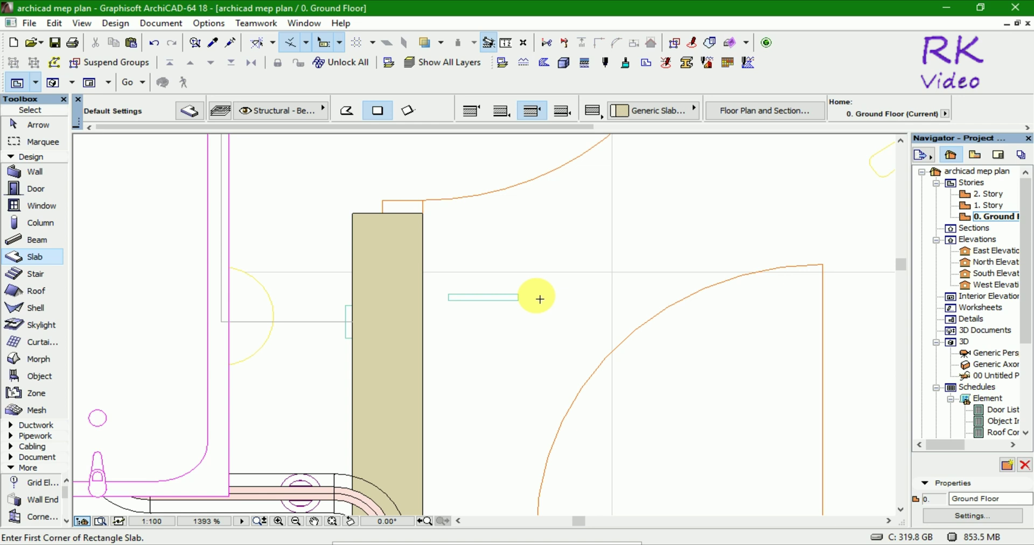
# Select the new thin plate and rotate it 90 degrees upright
pyautogui.press('Escape')
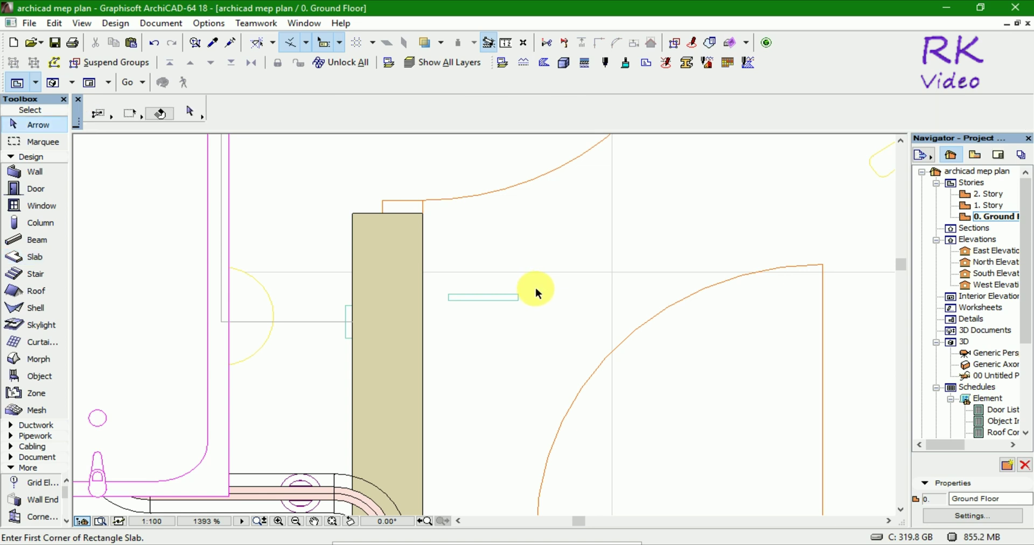
pyautogui.click(536, 286)
pyautogui.click(444, 308)
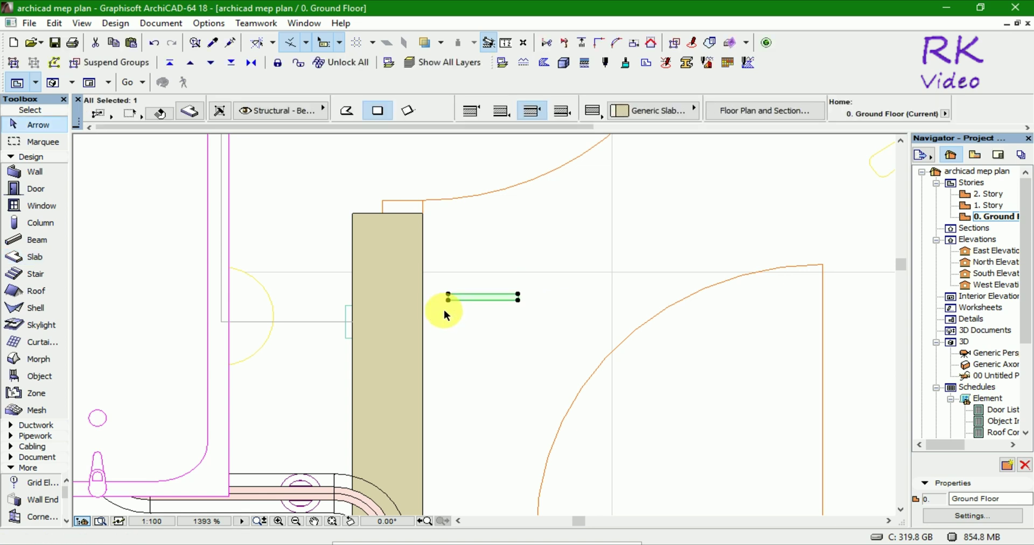
pyautogui.hotkey('ctrl', 'e')
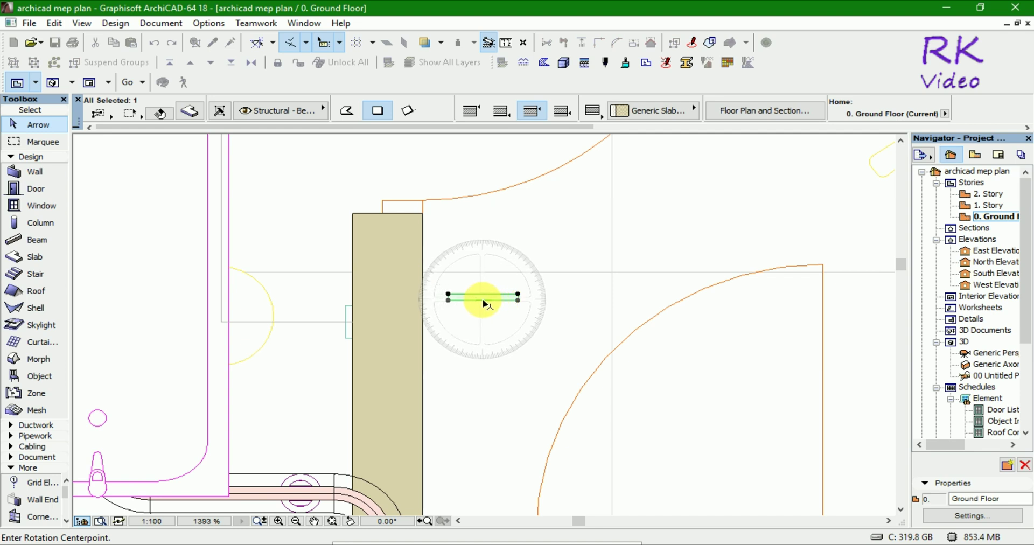
pyautogui.click(483, 300)
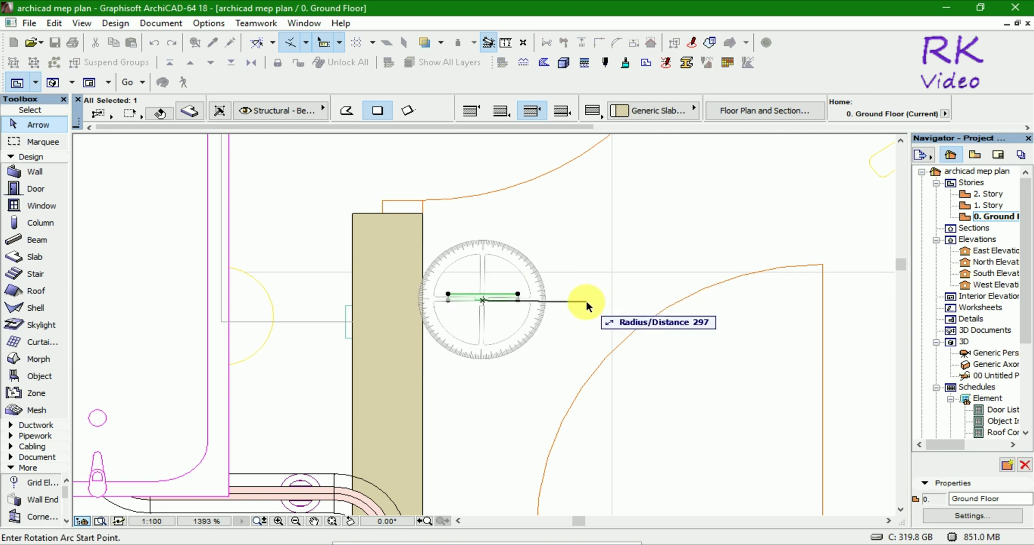
pyautogui.click(586, 300)
pyautogui.click(500, 222)
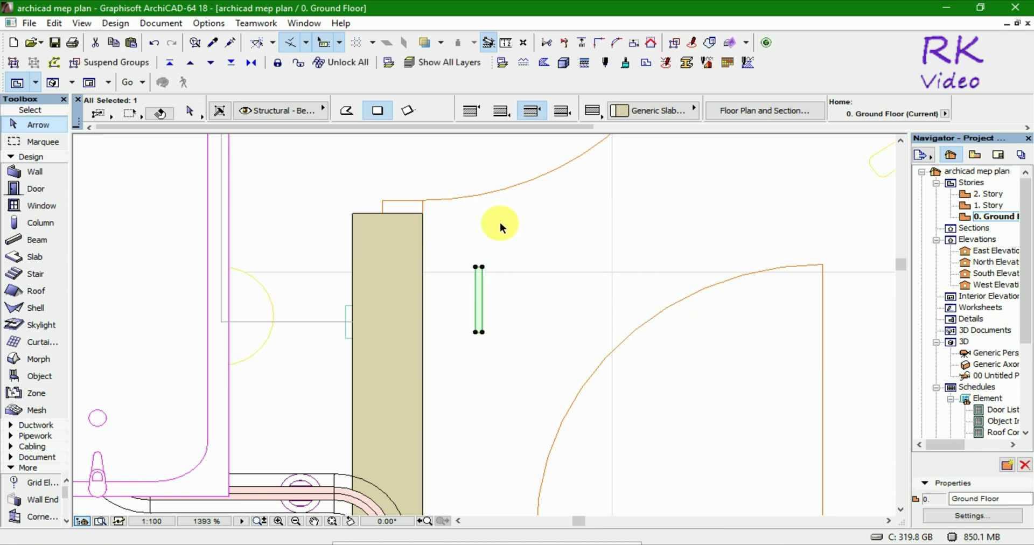
# Move the switch plate beside the doorway and rotate it back to horizontal
pyautogui.hotkey('ctrl', 'd')
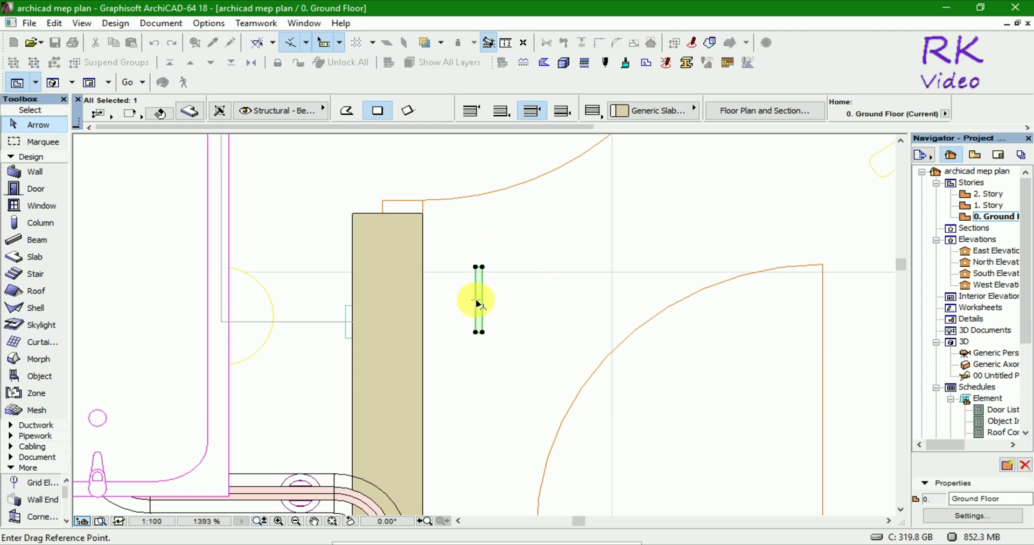
pyautogui.scroll(-3, 477, 302)
pyautogui.click(472, 286)
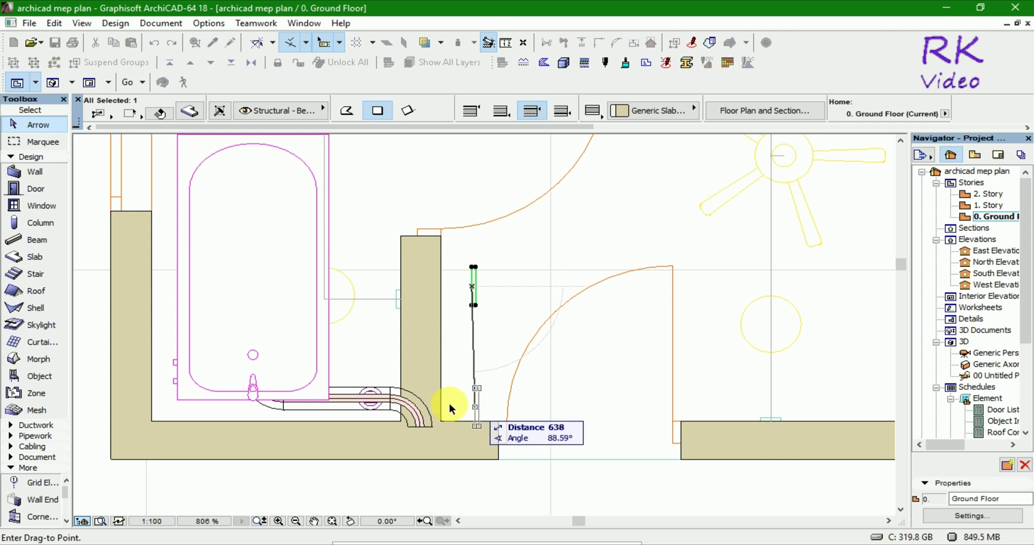
pyautogui.scroll(3, 728, 425)
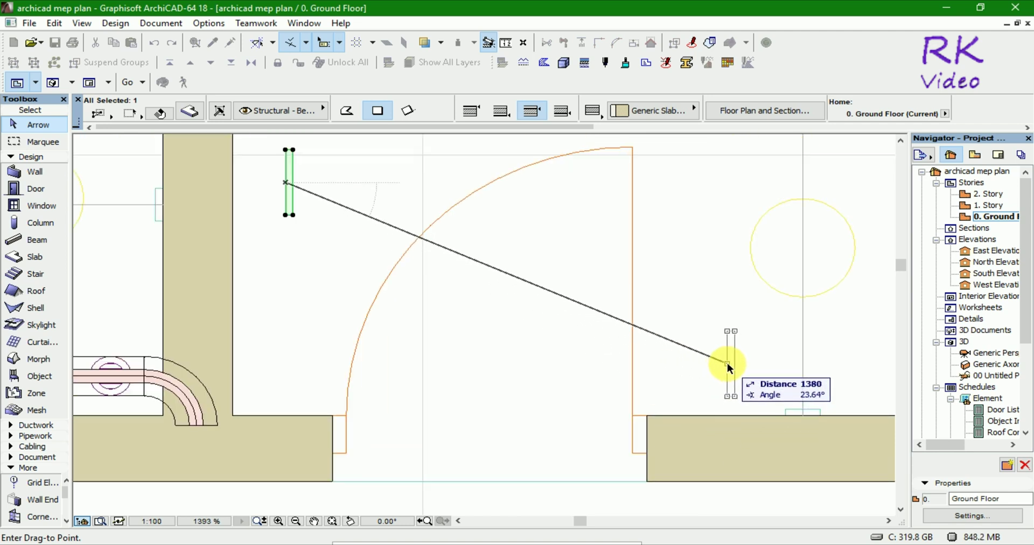
pyautogui.click(727, 363)
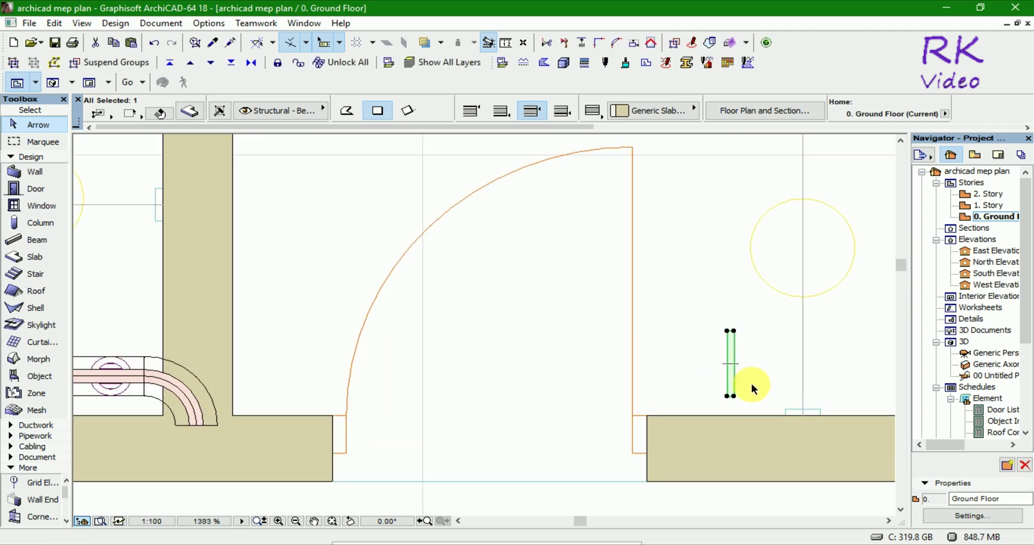
pyautogui.hotkey('ctrl', 'e')
pyautogui.click(727, 363)
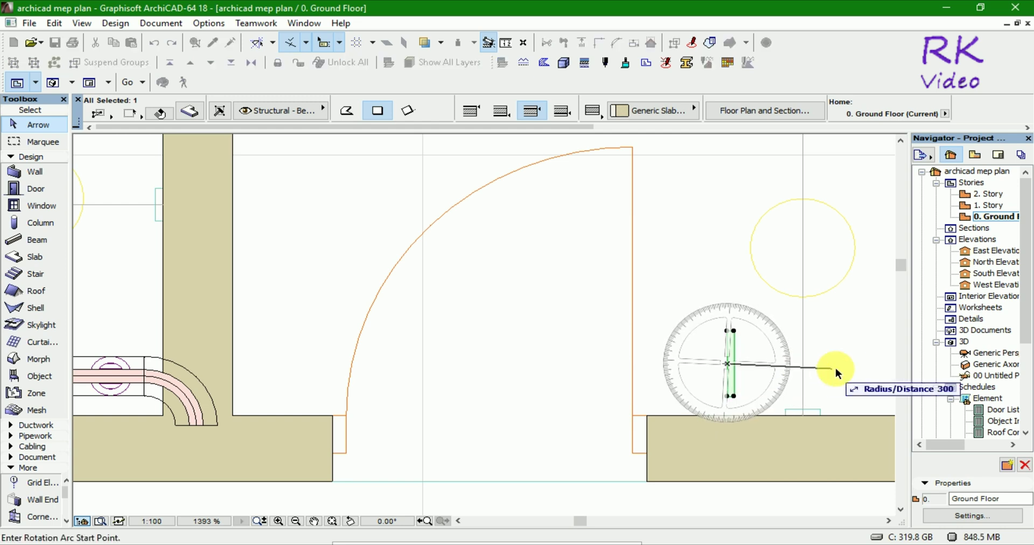
pyautogui.click(852, 364)
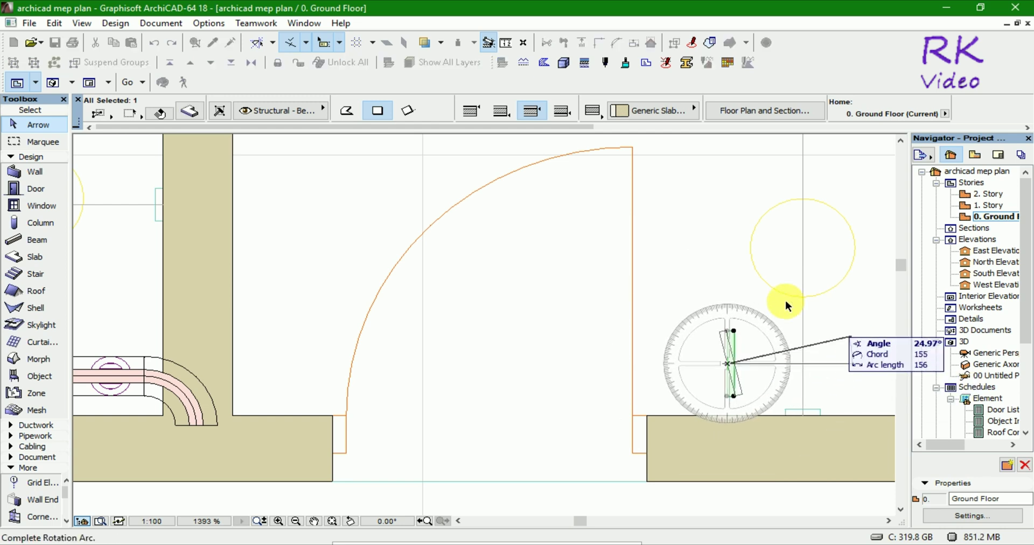
pyautogui.click(727, 234)
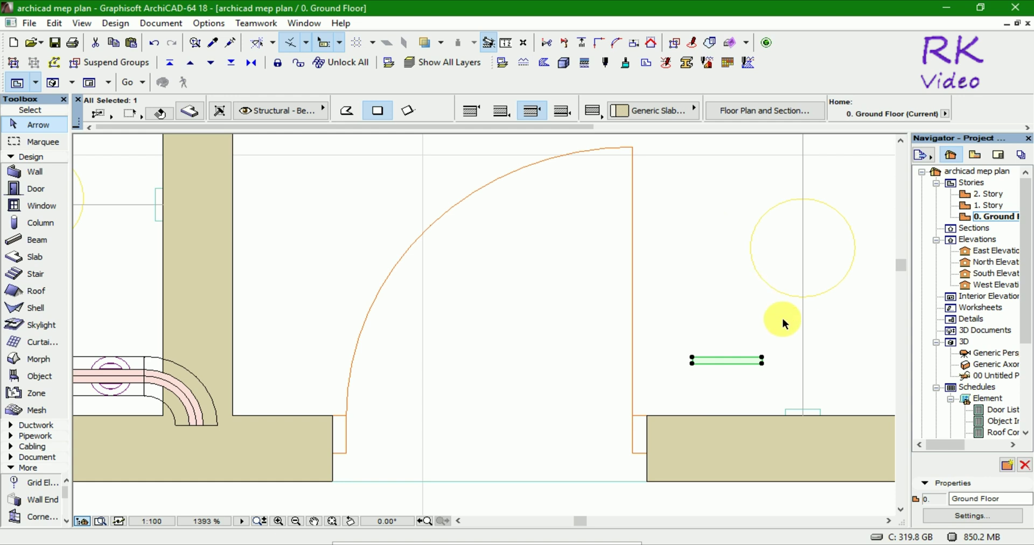
# Set the plate's lower edge onto the bottom wall's top edge, then deselect it
pyautogui.hotkey('ctrl', 'd')
pyautogui.scroll(2, 744, 462)
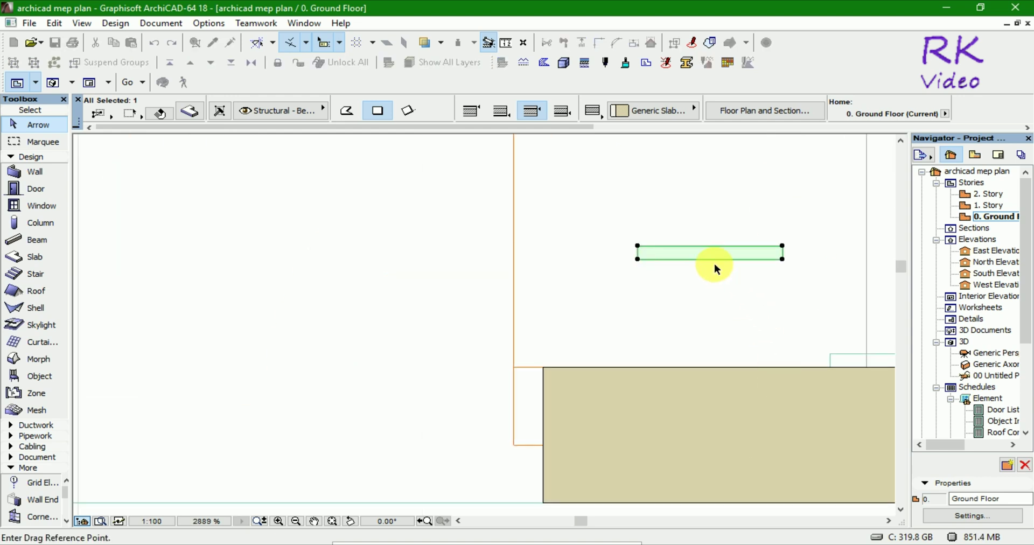
pyautogui.click(710, 260)
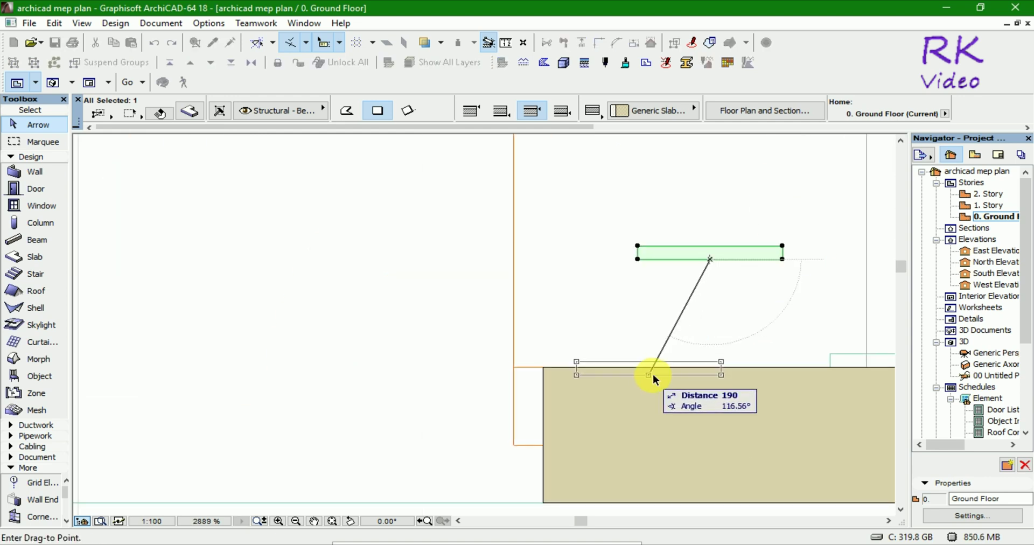
pyautogui.click(712, 369)
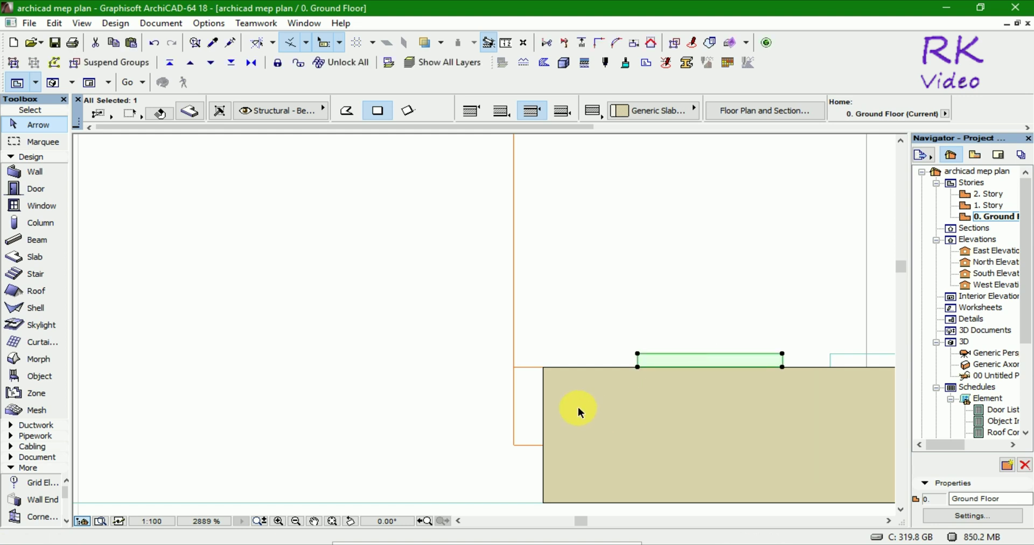
pyautogui.scroll(-4, 576, 409)
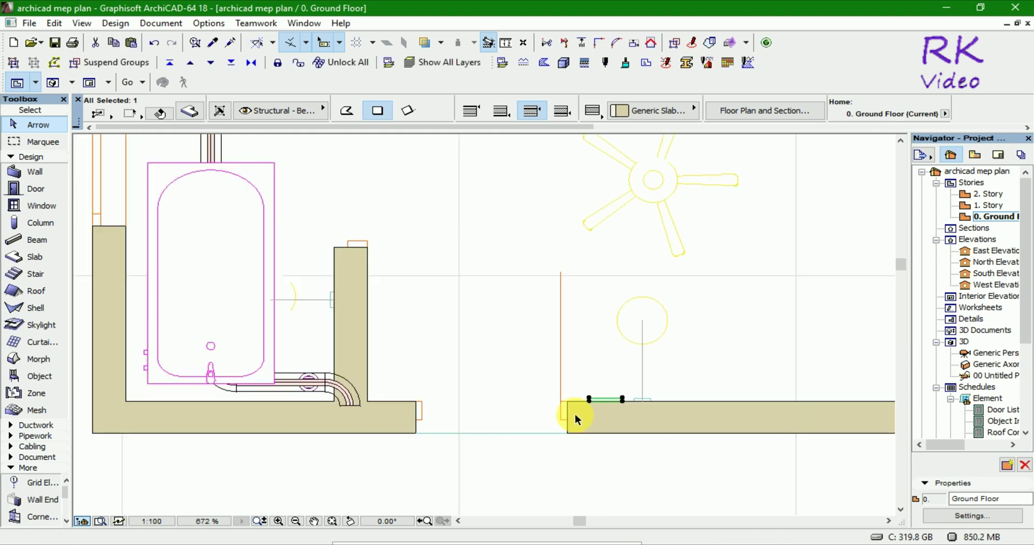
pyautogui.click(612, 455)
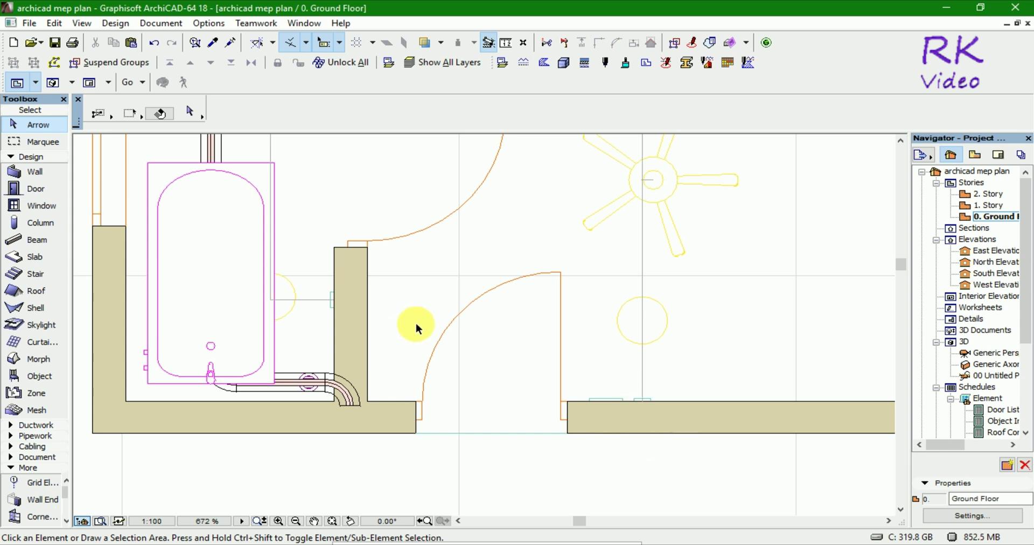
pyautogui.scroll(-2, 457, 439)
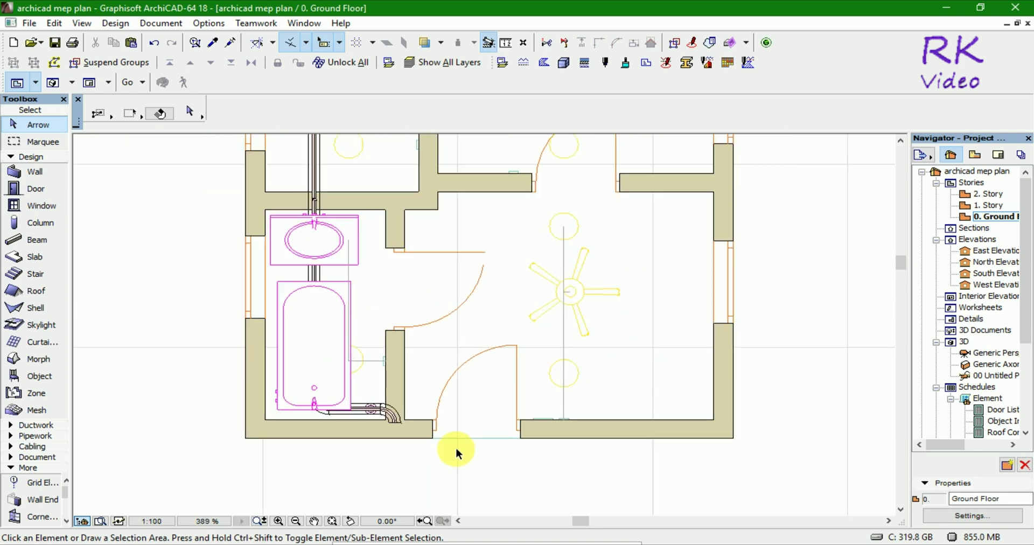
pyautogui.scroll(-1, 457, 450)
pyautogui.scroll(3, 439, 222)
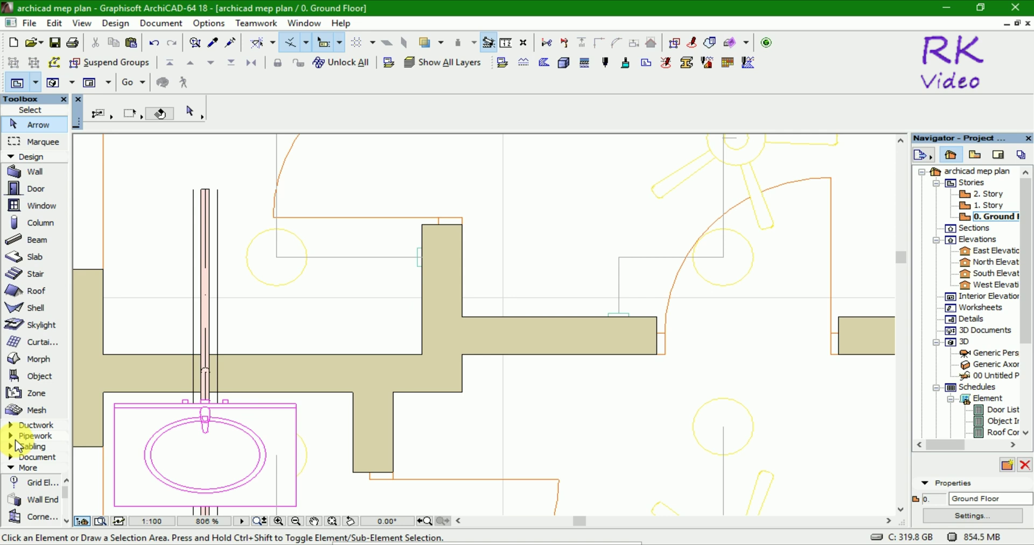
# Draw a horizontal spline wire from the wall switch plate across the room
pyautogui.click(14, 469)
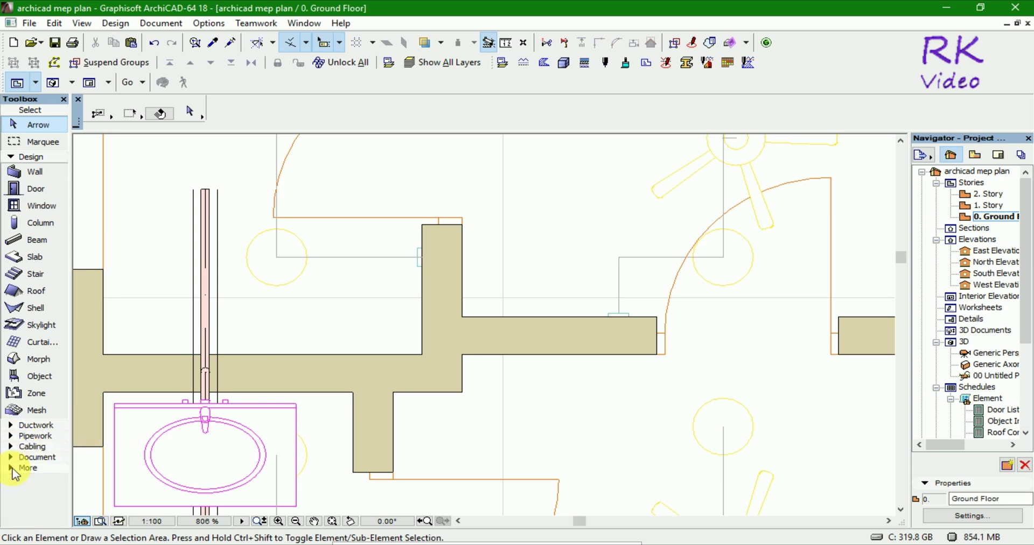
pyautogui.click(17, 468)
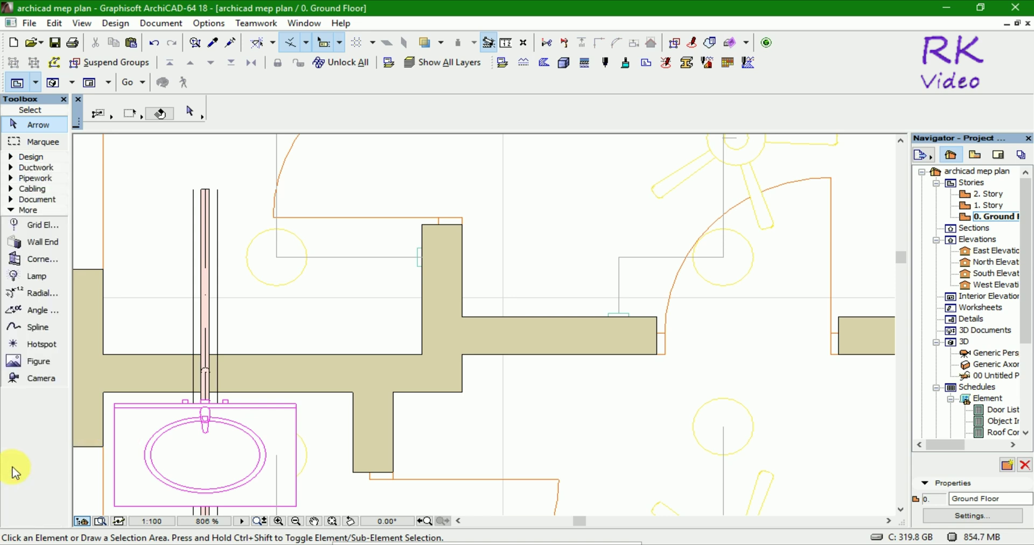
pyautogui.click(40, 327)
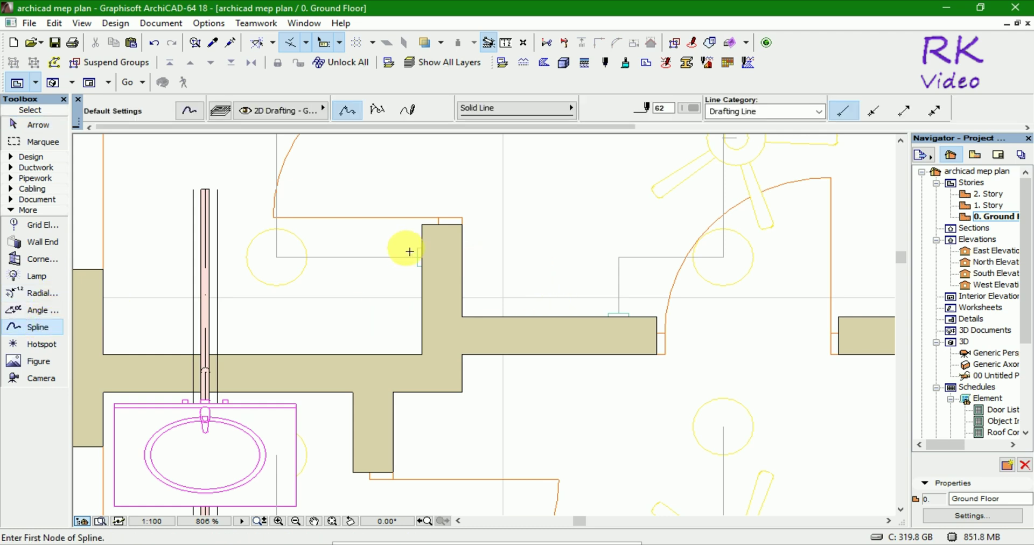
pyautogui.scroll(1, 443, 255)
pyautogui.scroll(1, 442, 255)
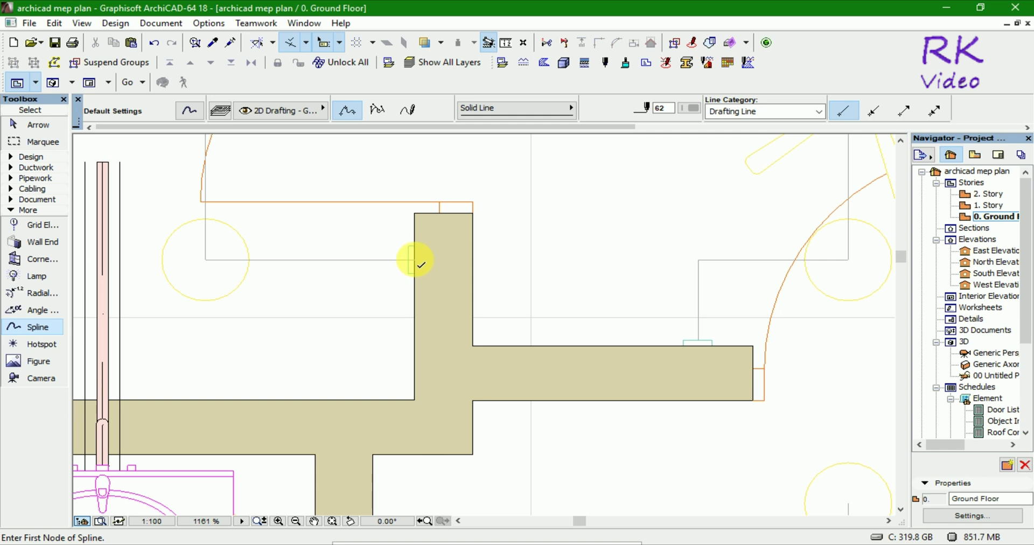
pyautogui.click(415, 261)
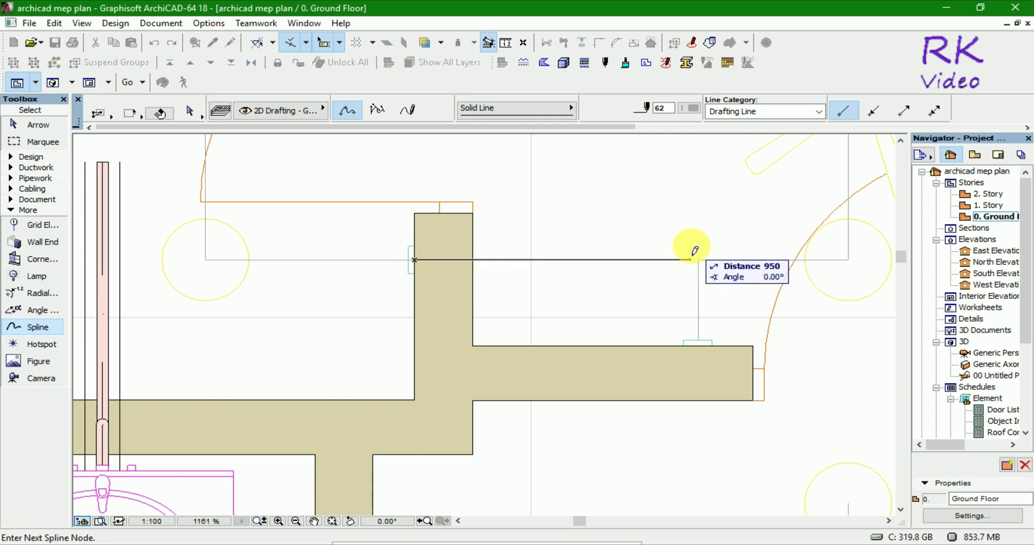
pyautogui.scroll(2, 711, 250)
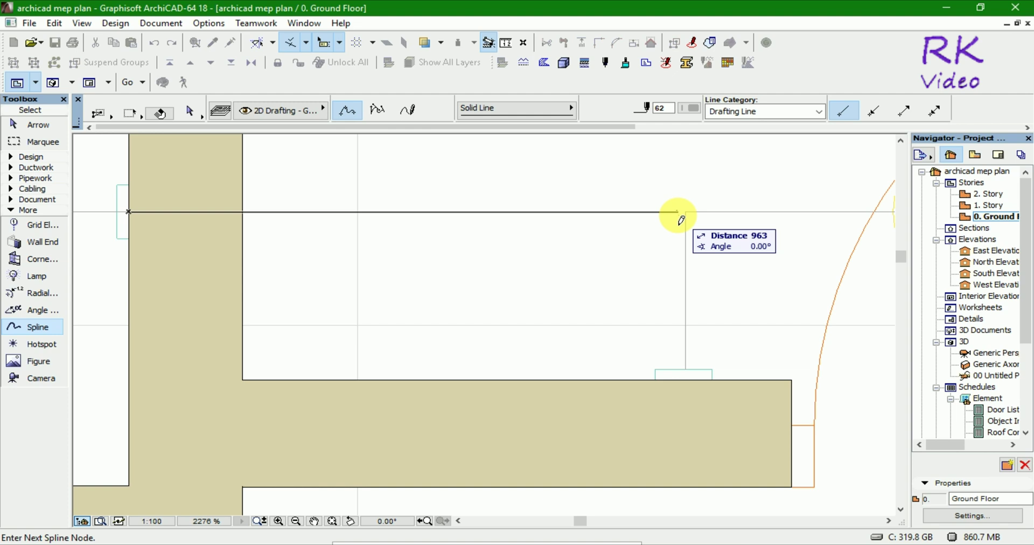
pyautogui.click(679, 213)
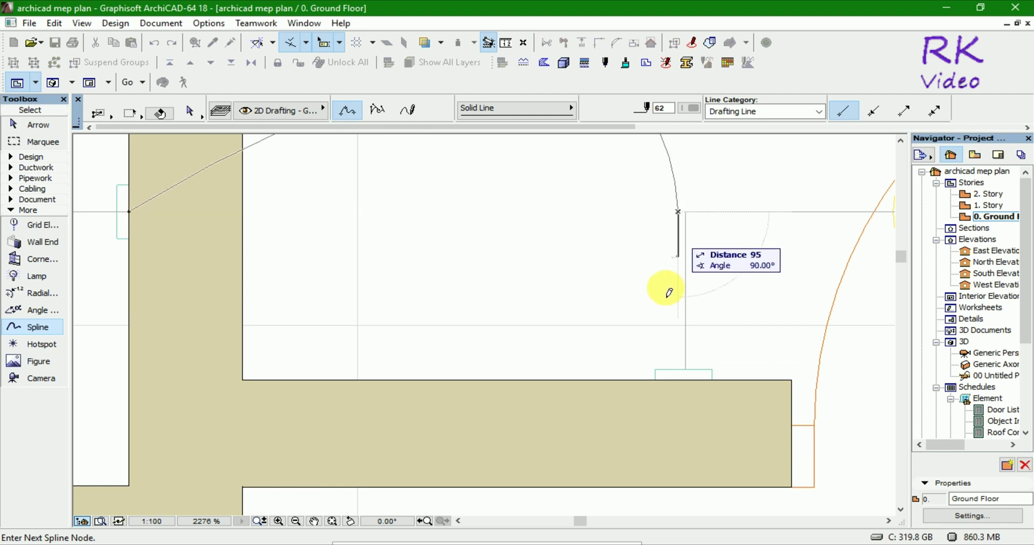
pyautogui.click(680, 213)
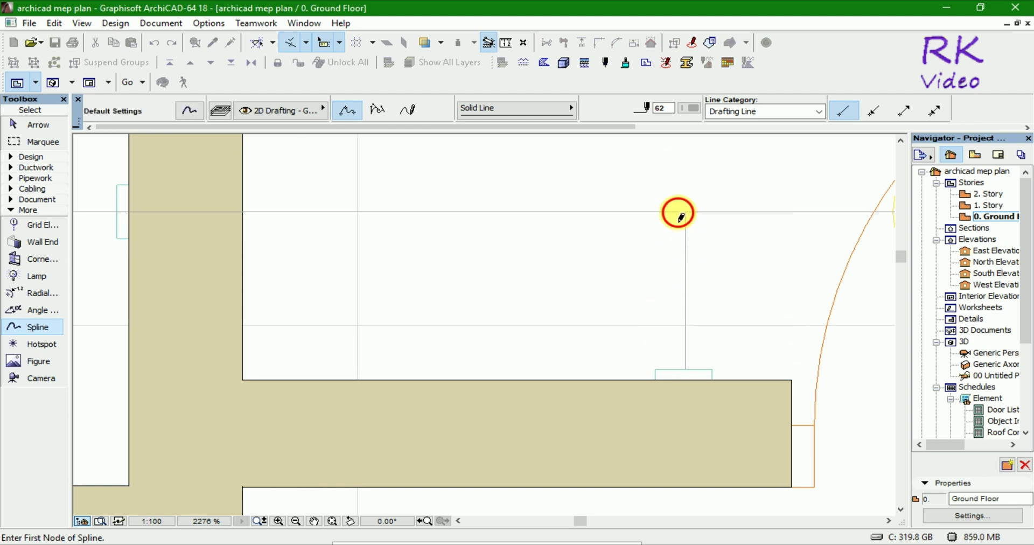
# Start a new wire from the horizontal run's end, heading downward
pyautogui.click(679, 212)
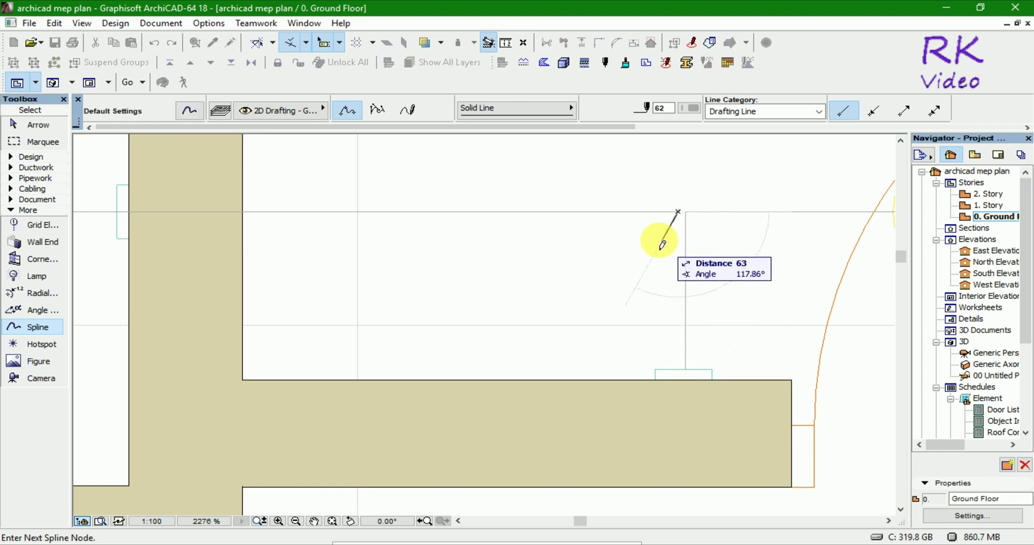
pyautogui.scroll(-2, 668, 235)
pyautogui.scroll(-1, 659, 238)
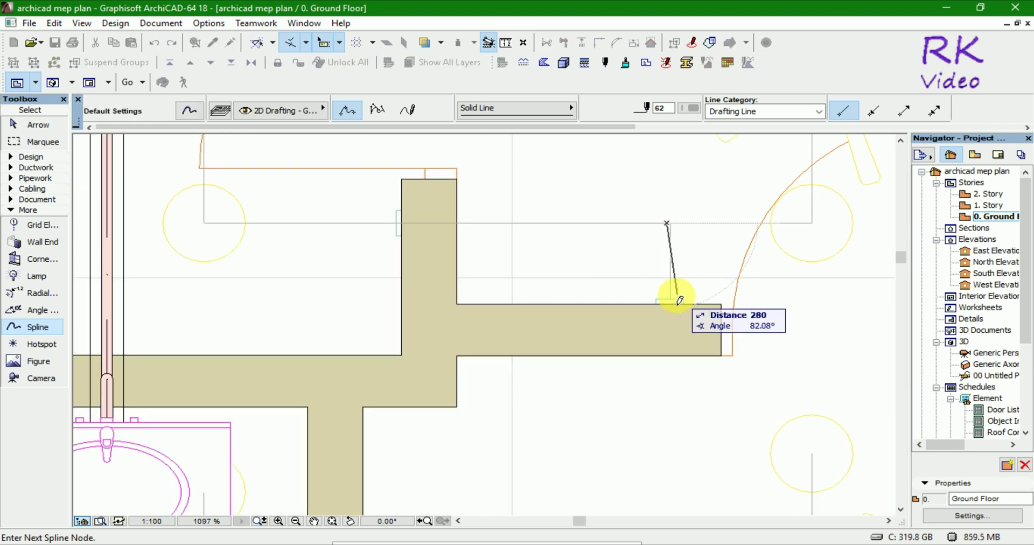
pyautogui.scroll(-1, 672, 305)
pyautogui.scroll(-1, 654, 254)
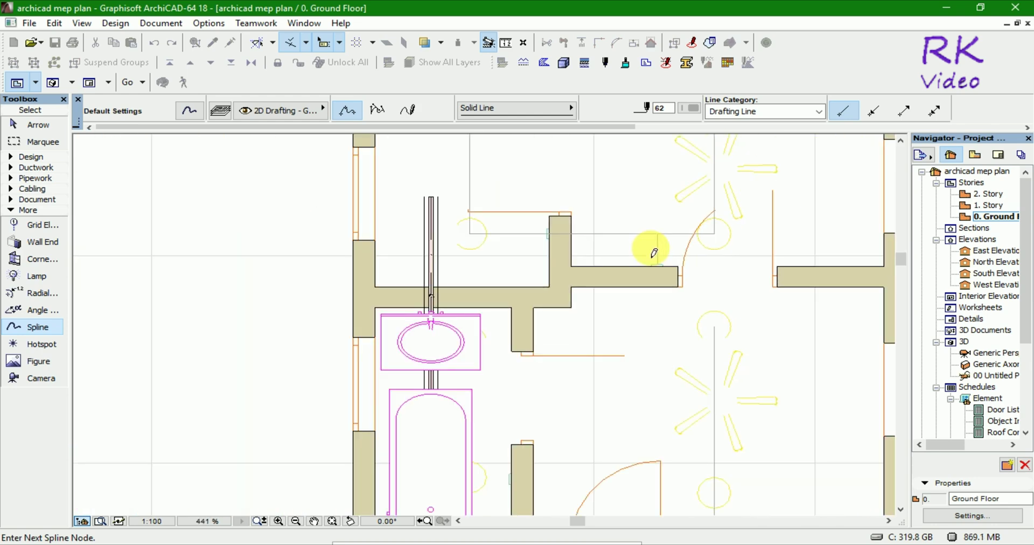
pyautogui.scroll(-1, 654, 253)
pyautogui.scroll(1, 658, 265)
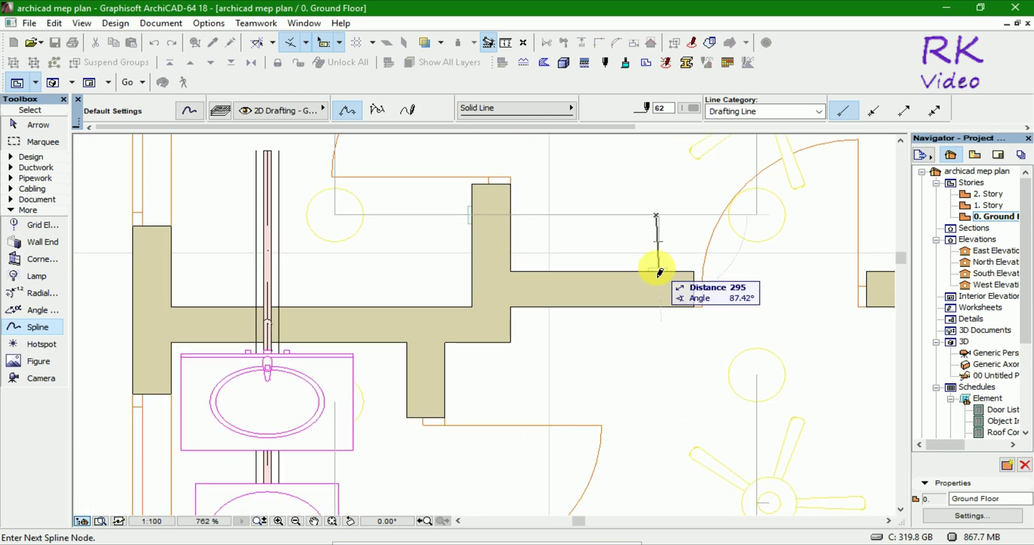
pyautogui.scroll(-3, 659, 265)
pyautogui.scroll(-1, 658, 265)
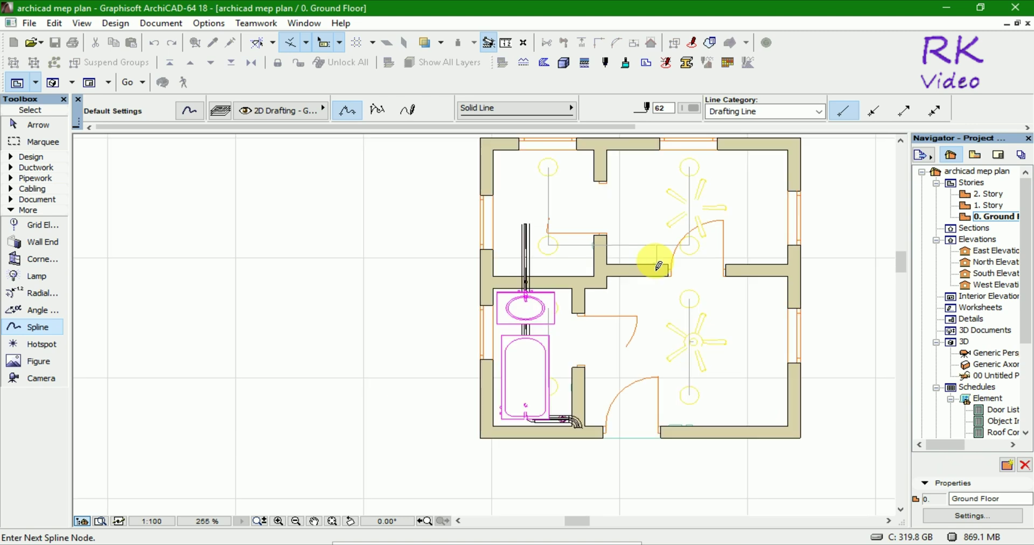
pyautogui.scroll(1, 677, 432)
pyautogui.scroll(1, 677, 432)
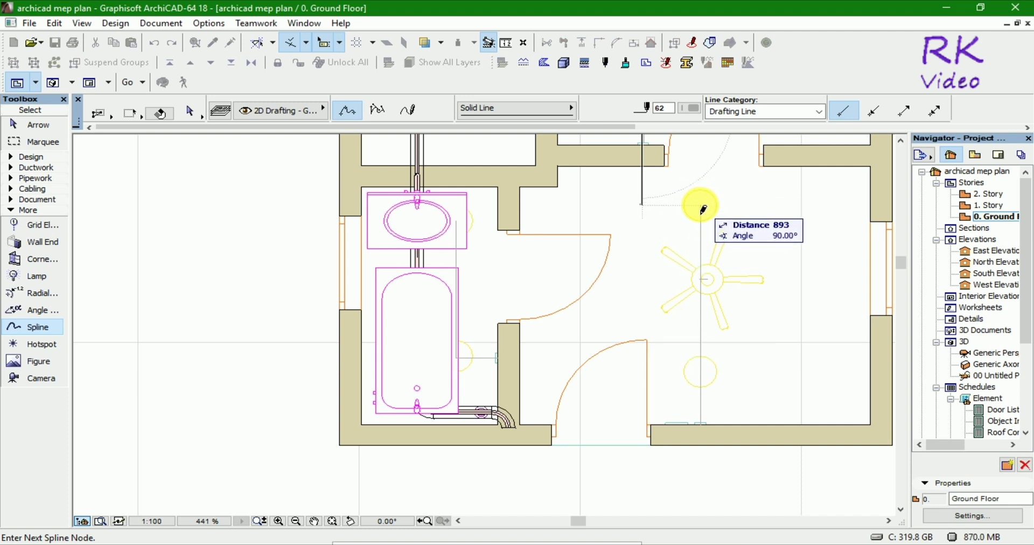
# End the vertical wire at the switch plate and run a new wire to the right room's lamp
pyautogui.click(642, 205)
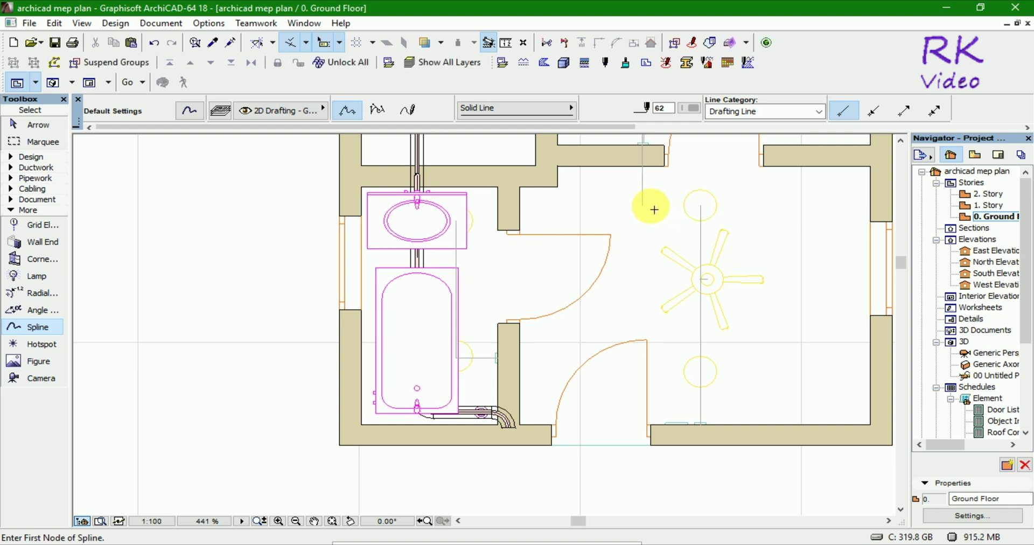
pyautogui.click(643, 205)
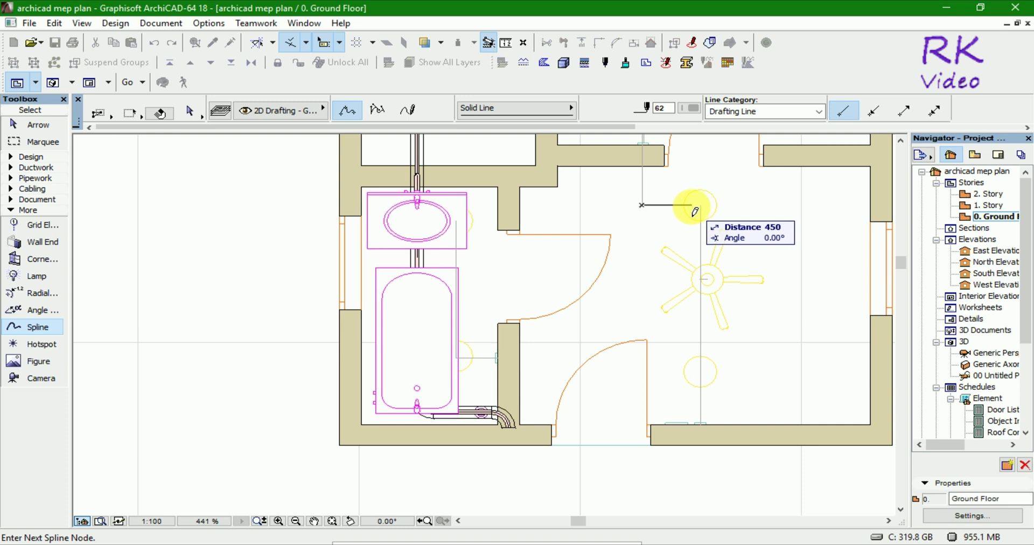
pyautogui.scroll(3, 701, 212)
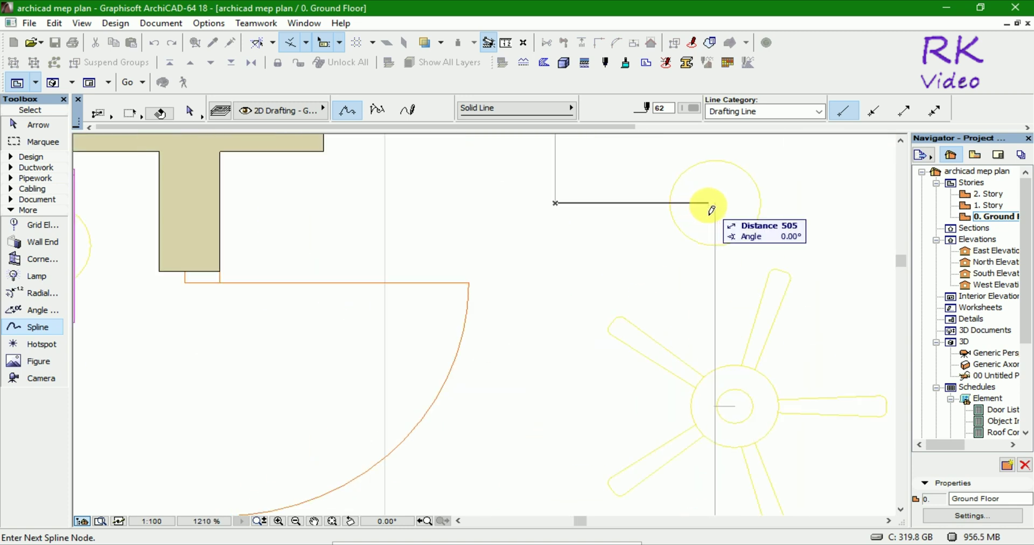
pyautogui.click(710, 207)
pyautogui.doubleClick(710, 208)
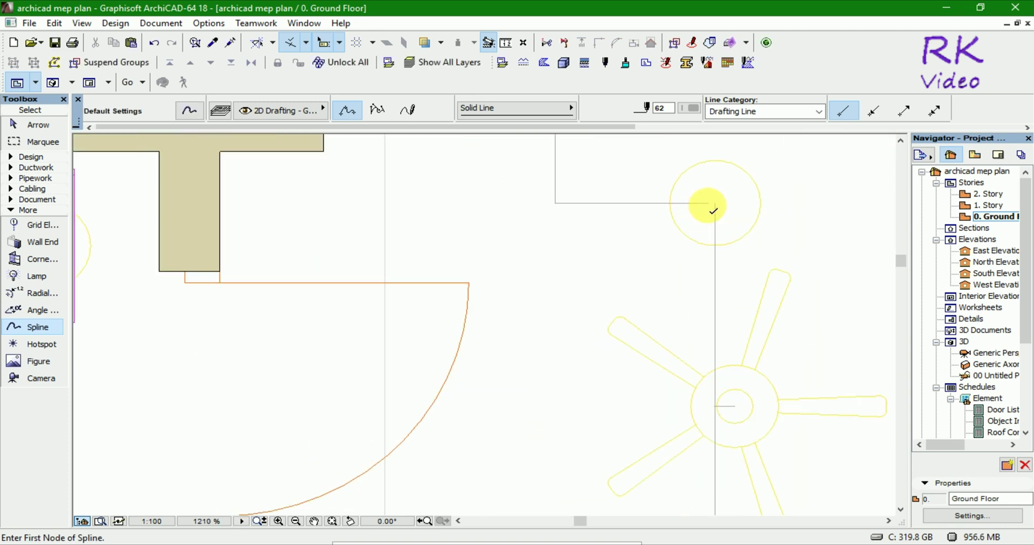
# Draw the next wire from the lamp's centre down to the right switch outline on the lower wall
pyautogui.click(712, 210)
pyautogui.scroll(-2, 712, 210)
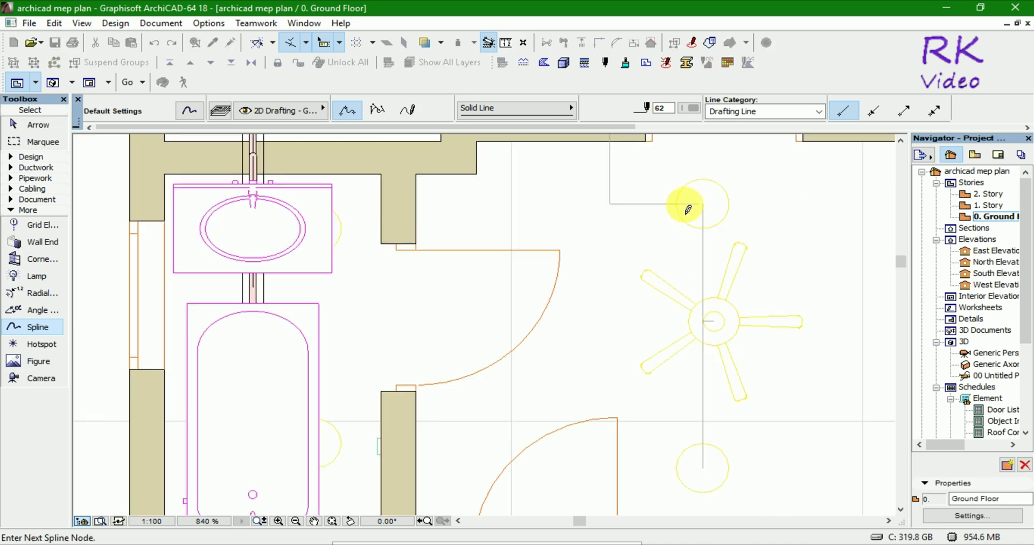
pyautogui.scroll(-2, 688, 208)
pyautogui.scroll(2, 692, 399)
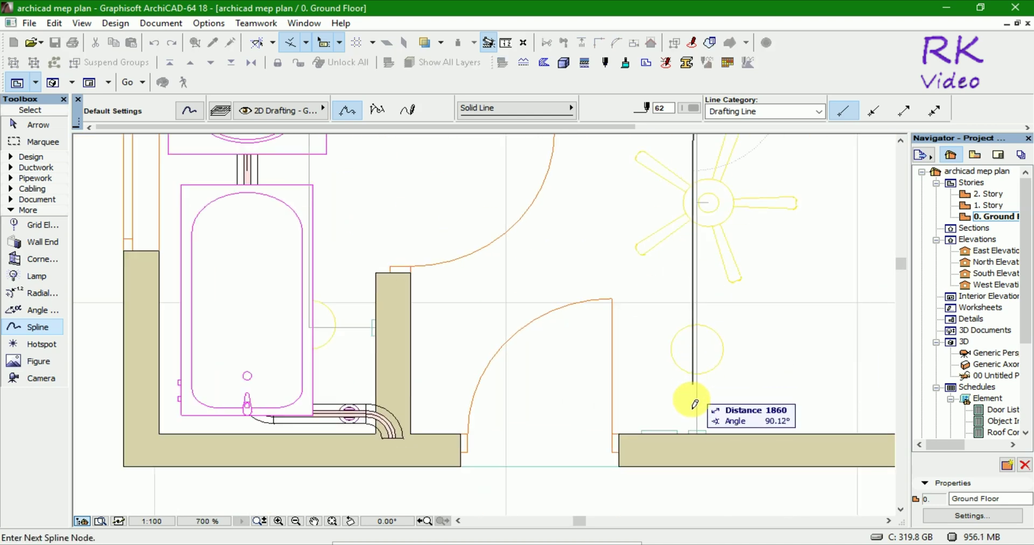
pyautogui.scroll(2, 693, 431)
pyautogui.scroll(1, 696, 441)
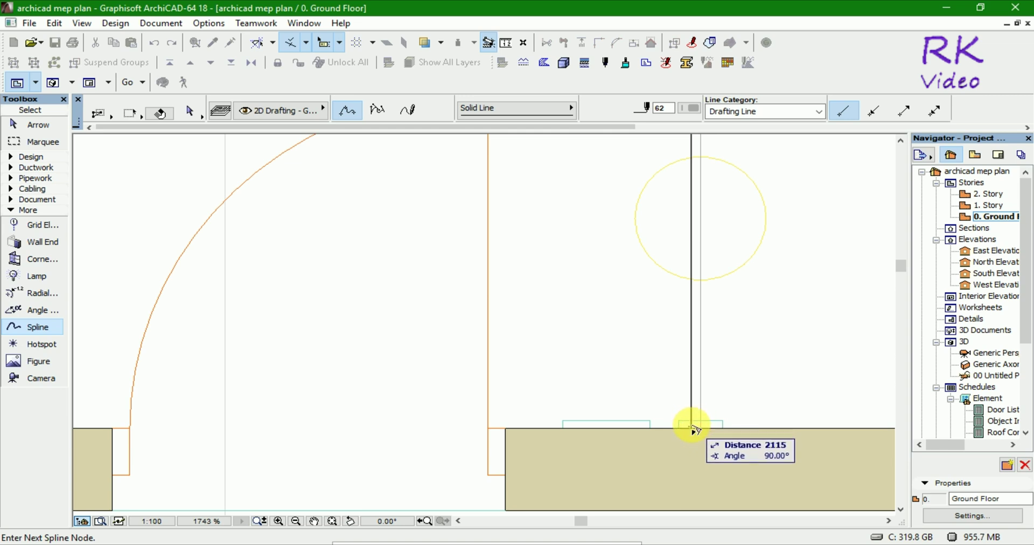
pyautogui.scroll(3, 695, 423)
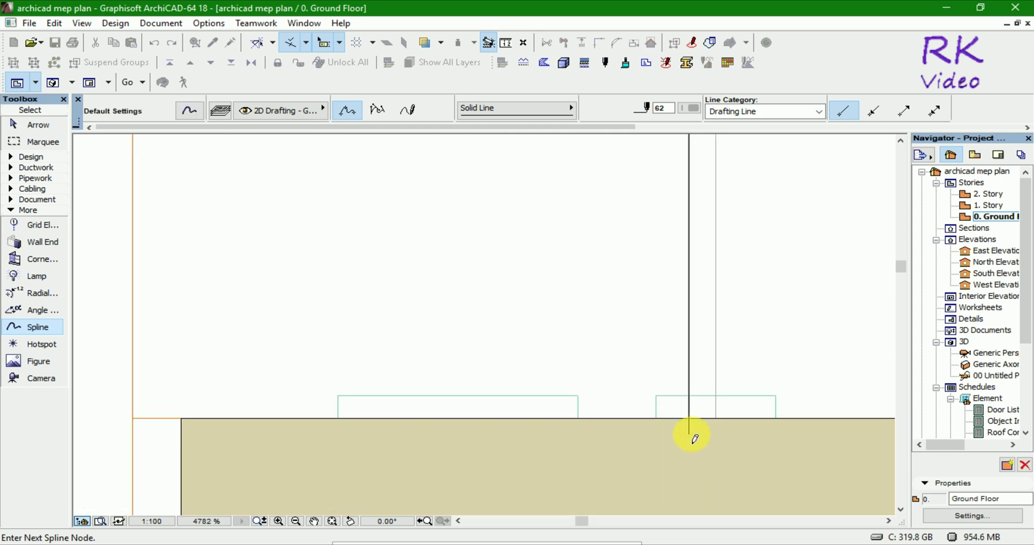
pyautogui.doubleClick(689, 408)
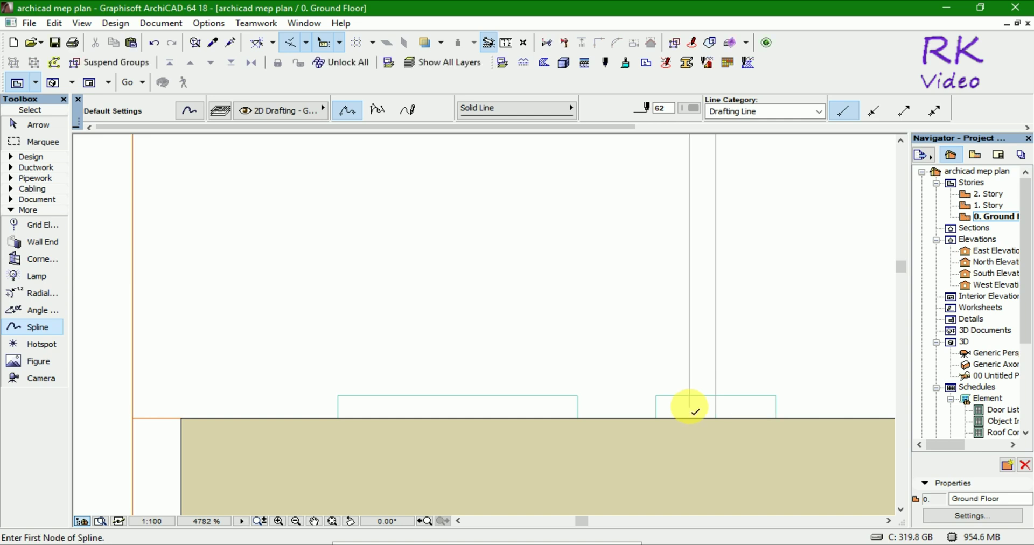
# Link the right and left switch outlines on the lower wall with a short straight spline
pyautogui.click(690, 408)
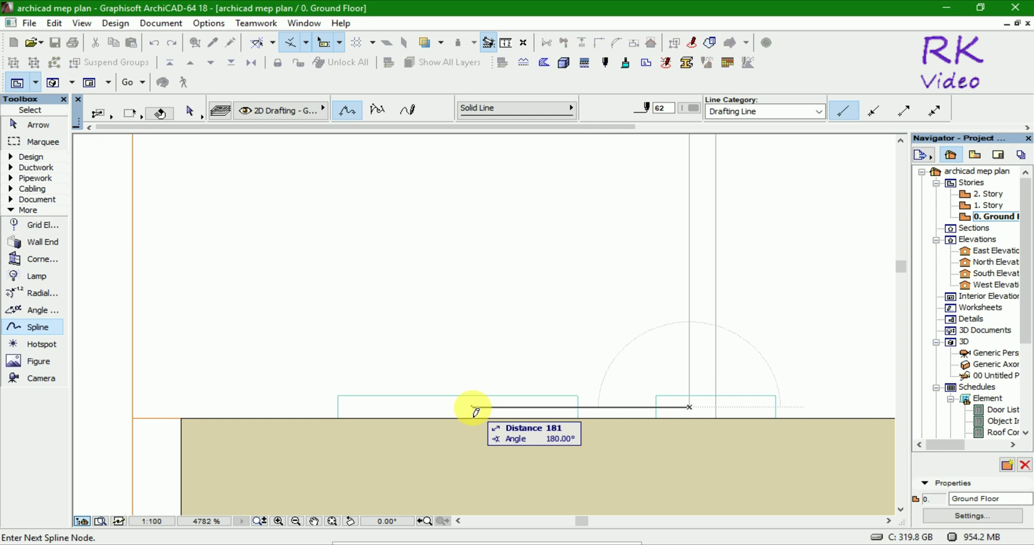
pyautogui.click(473, 408)
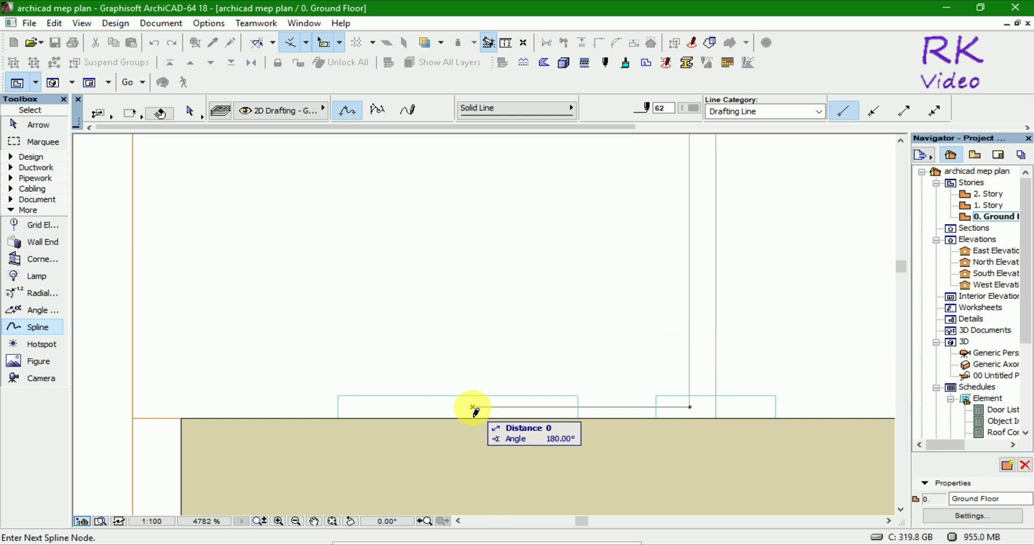
pyautogui.click(474, 409)
pyautogui.scroll(-2, 555, 482)
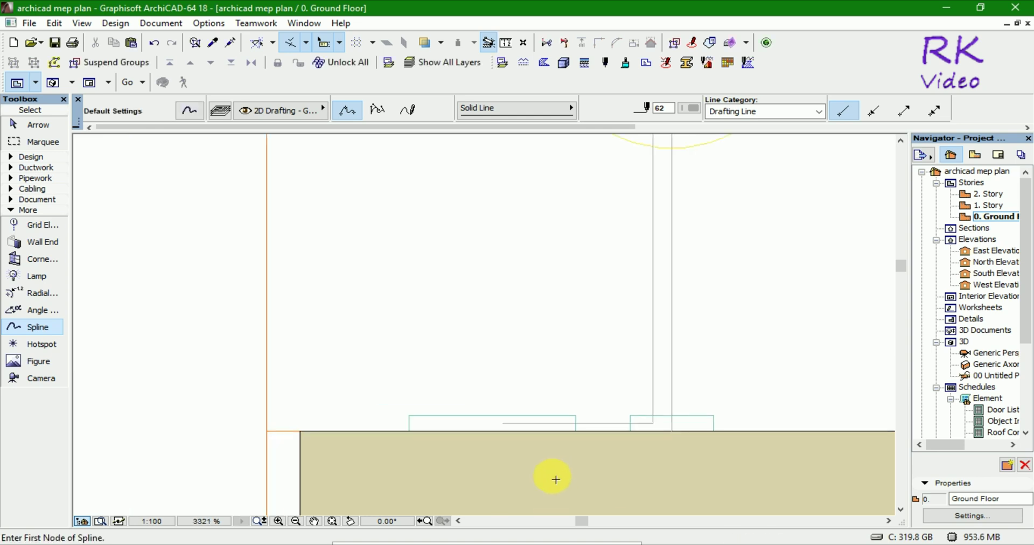
pyautogui.scroll(-1, 555, 480)
pyautogui.scroll(-1, 555, 480)
pyautogui.scroll(-1, 555, 480)
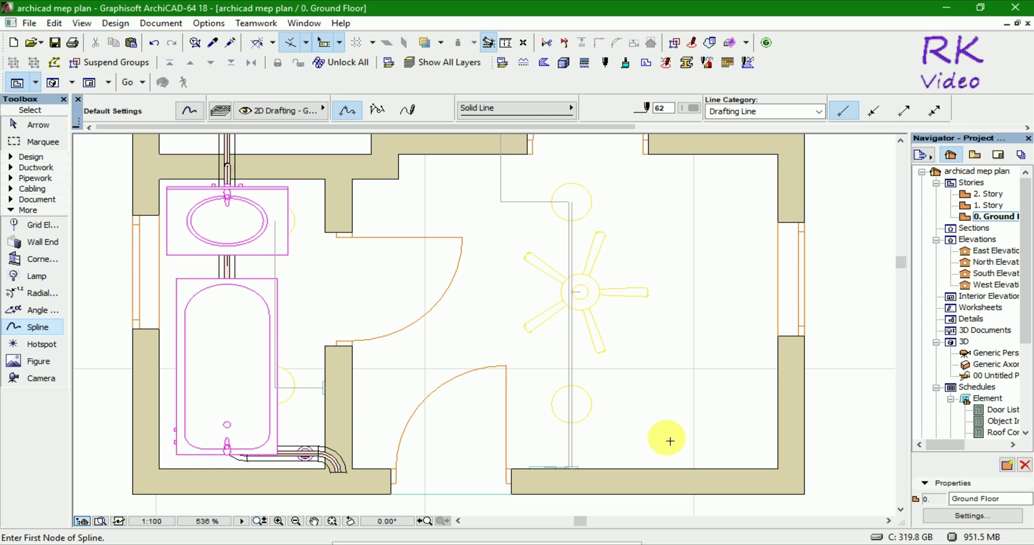
pyautogui.scroll(-1, 670, 441)
pyautogui.scroll(-1, 617, 467)
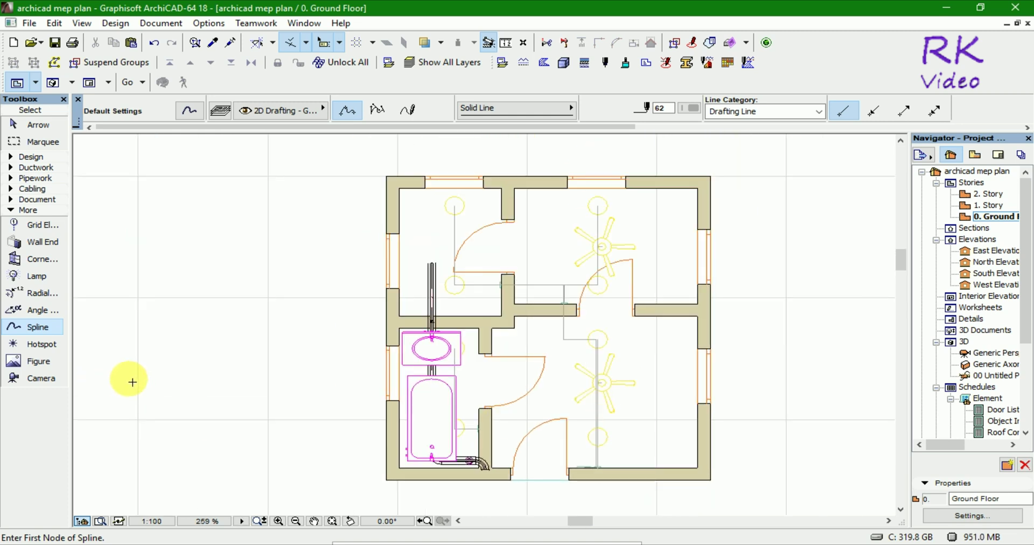
pyautogui.press('F3')
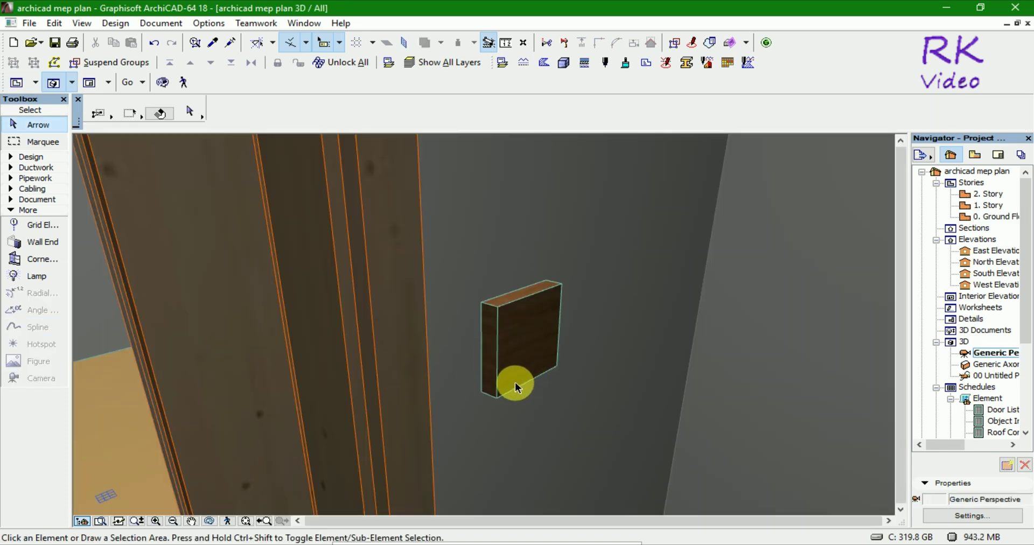
pyautogui.moveTo(505, 382)
pyautogui.keyDown('shift'); pyautogui.mouseDown(button='middle')
pyautogui.moveTo(473, 360)
pyautogui.moveTo(596, 349)
pyautogui.moveTo(276, 355)
pyautogui.moveTo(166, 346)
pyautogui.moveTo(120, 273)
pyautogui.moveTo(120, 365)
pyautogui.moveTo(57, 376)
pyautogui.moveTo(517, 275)
pyautogui.moveTo(511, 256)
pyautogui.moveTo(480, 253)
pyautogui.moveTo(483, 273)
pyautogui.moveTo(723, 342)
pyautogui.mouseUp(button='middle'); pyautogui.keyUp('shift')
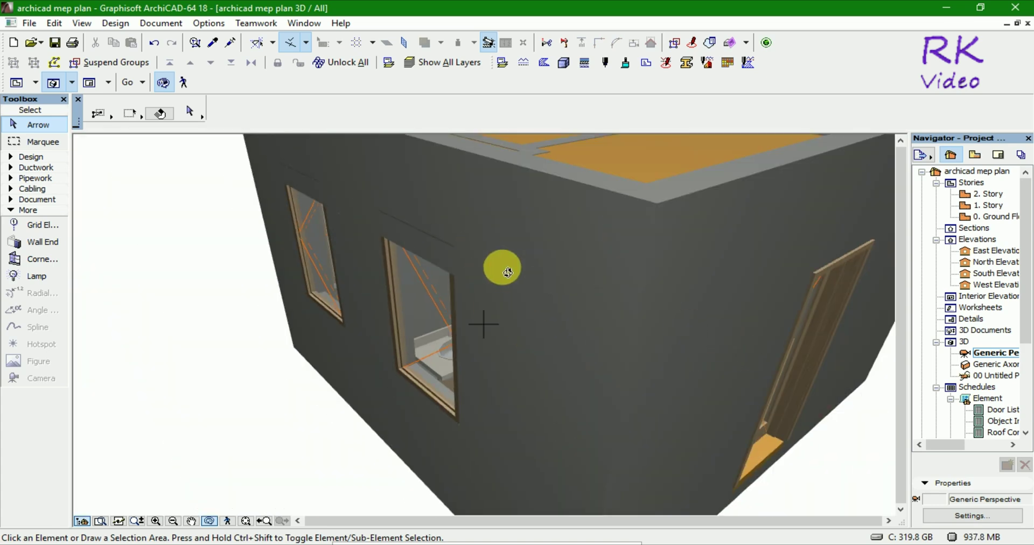
pyautogui.moveTo(502, 267)
pyautogui.keyDown('shift'); pyautogui.mouseDown(button='middle')
pyautogui.moveTo(463, 319)
pyautogui.moveTo(388, 347)
pyautogui.moveTo(799, 309)
pyautogui.moveTo(512, 416)
pyautogui.moveTo(352, 350)
pyautogui.moveTo(335, 330)
pyautogui.moveTo(524, 374)
pyautogui.moveTo(669, 374)
pyautogui.moveTo(448, 404)
pyautogui.moveTo(478, 365)
pyautogui.moveTo(533, 356)
pyautogui.moveTo(559, 367)
pyautogui.moveTo(501, 355)
pyautogui.moveTo(512, 354)
pyautogui.mouseUp(button='middle'); pyautogui.keyUp('shift')
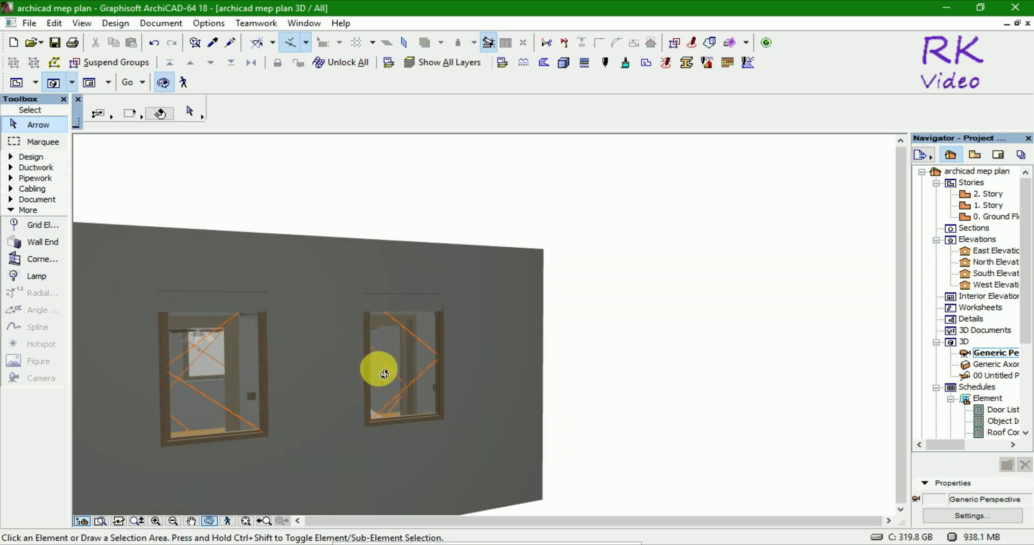
pyautogui.keyDown('shift'); pyautogui.moveTo(441, 367); pyautogui.dragTo(381, 364, button='middle'); pyautogui.keyUp('shift')
pyautogui.scroll(3, 381, 364)
pyautogui.scroll(3, 369, 348)
pyautogui.scroll(3, 370, 349)
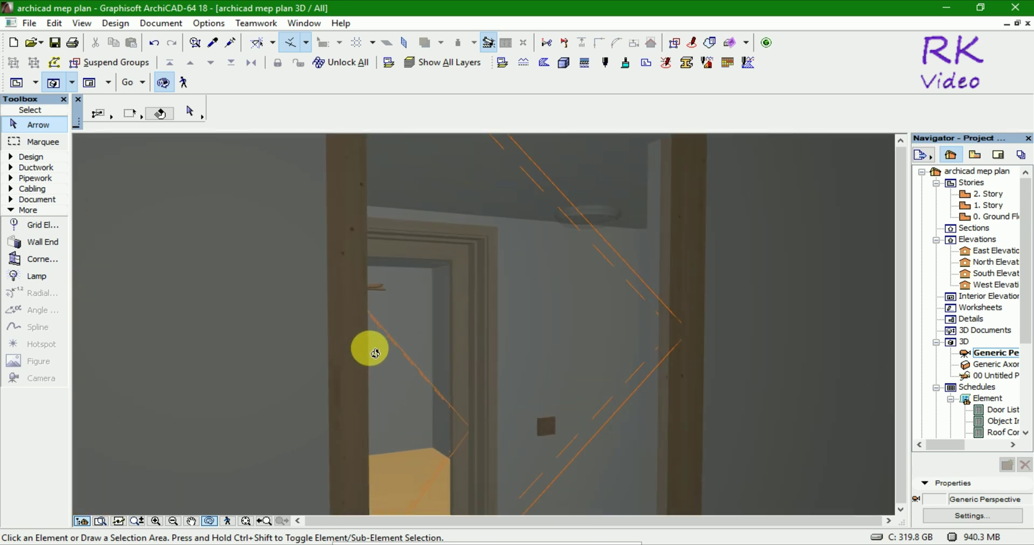
pyautogui.scroll(3, 370, 349)
pyautogui.scroll(3, 375, 352)
pyautogui.scroll(3, 375, 353)
pyautogui.scroll(3, 403, 341)
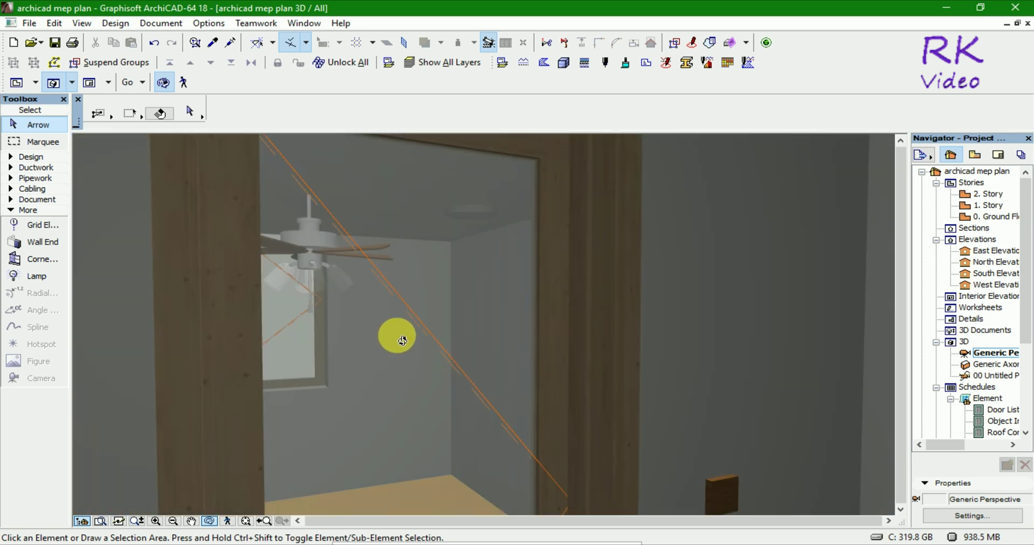
pyautogui.scroll(3, 403, 340)
pyautogui.scroll(2, 403, 340)
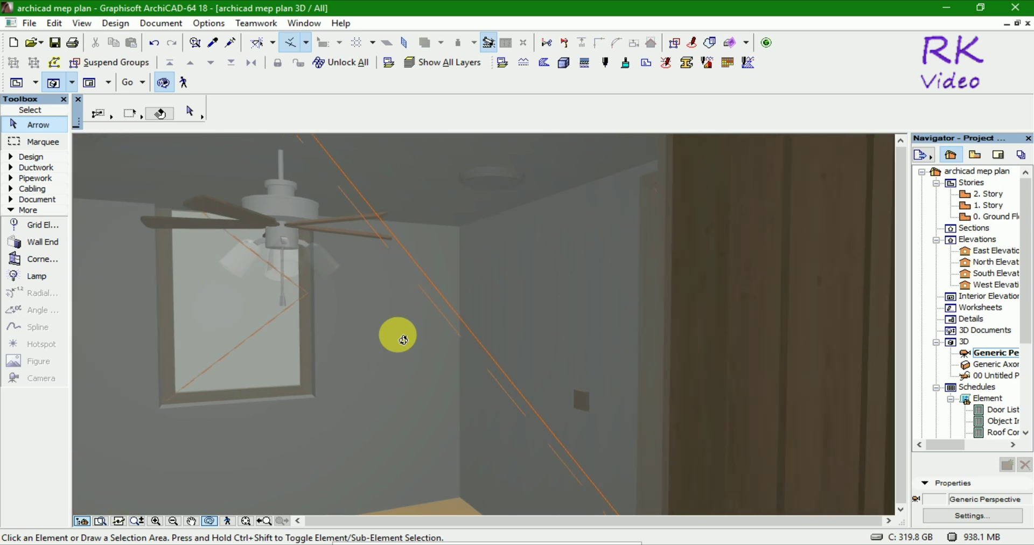
pyautogui.scroll(2, 404, 340)
pyautogui.scroll(2, 403, 340)
pyautogui.scroll(2, 404, 340)
pyautogui.scroll(2, 407, 342)
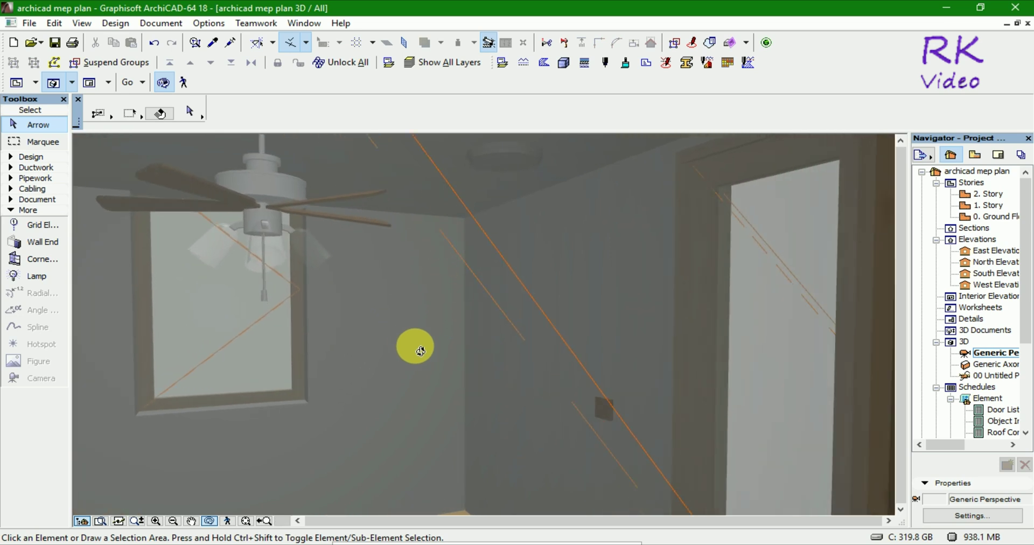
pyautogui.scroll(2, 431, 353)
pyautogui.scroll(3, 573, 410)
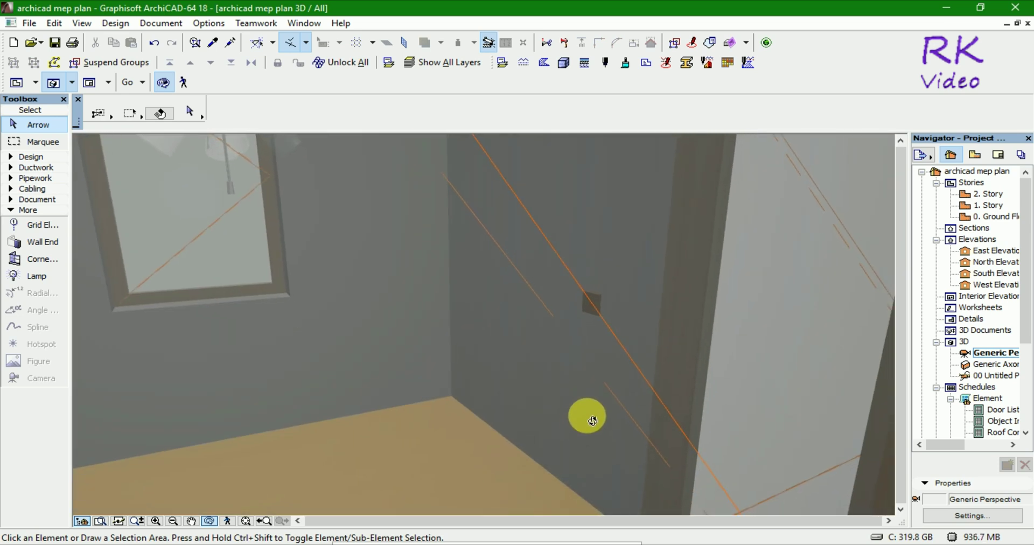
pyautogui.moveTo(586, 426)
pyautogui.mouseDown()
pyautogui.moveTo(584, 398)
pyautogui.moveTo(592, 419)
pyautogui.mouseUp()
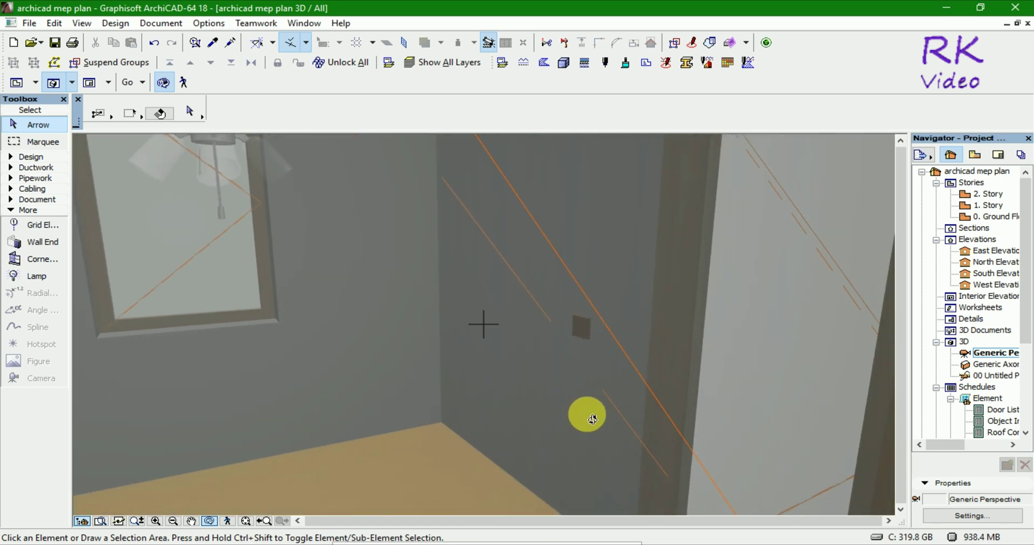
pyautogui.press('F2')
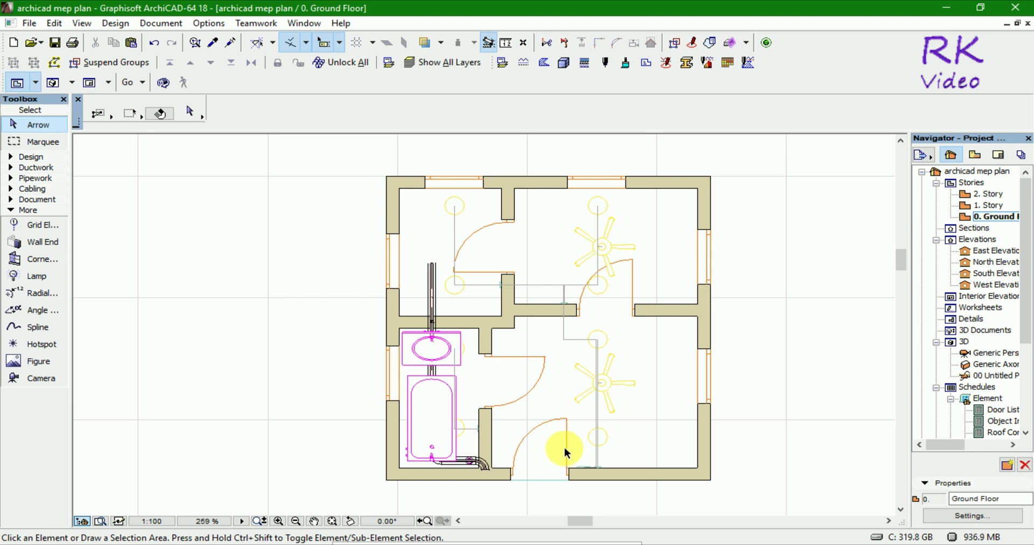
# Zoom in on the lower doorway and select the switch plate slab on the bottom wall
pyautogui.scroll(5, 582, 474)
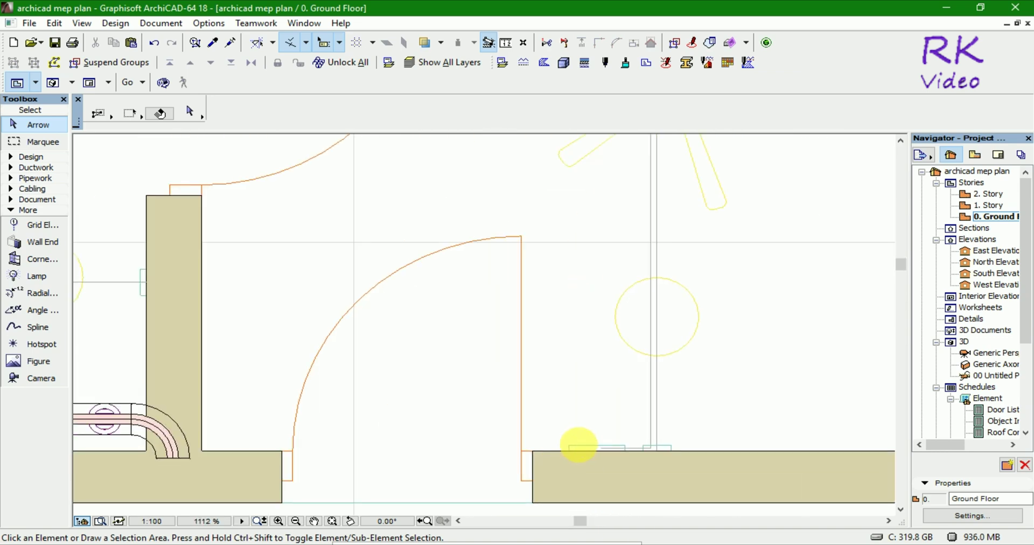
pyautogui.click(580, 448)
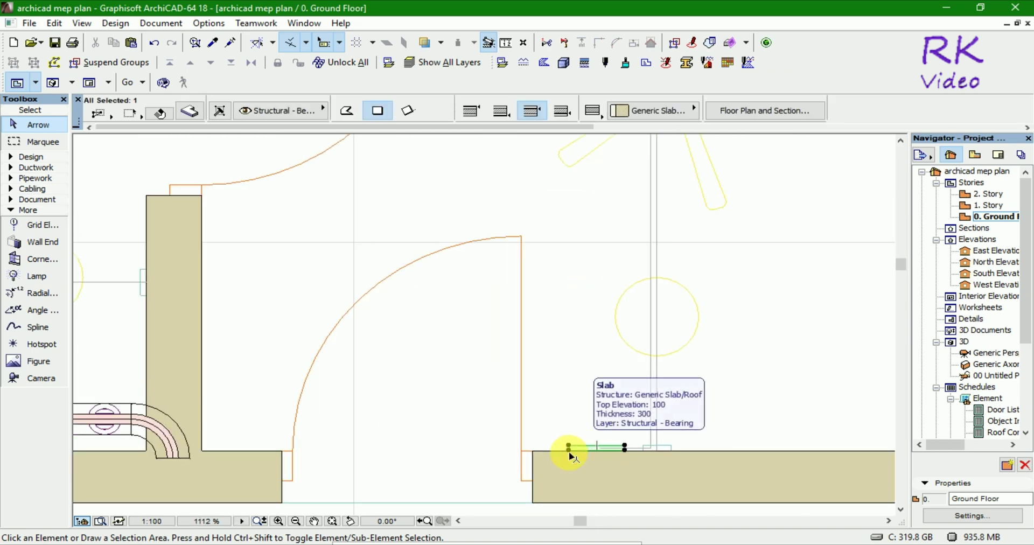
# Make the slab basic Concrete - Structural, 200 thick, 1200 offset, with all surfaces Wood - Pine Grained
pyautogui.click(187, 113)
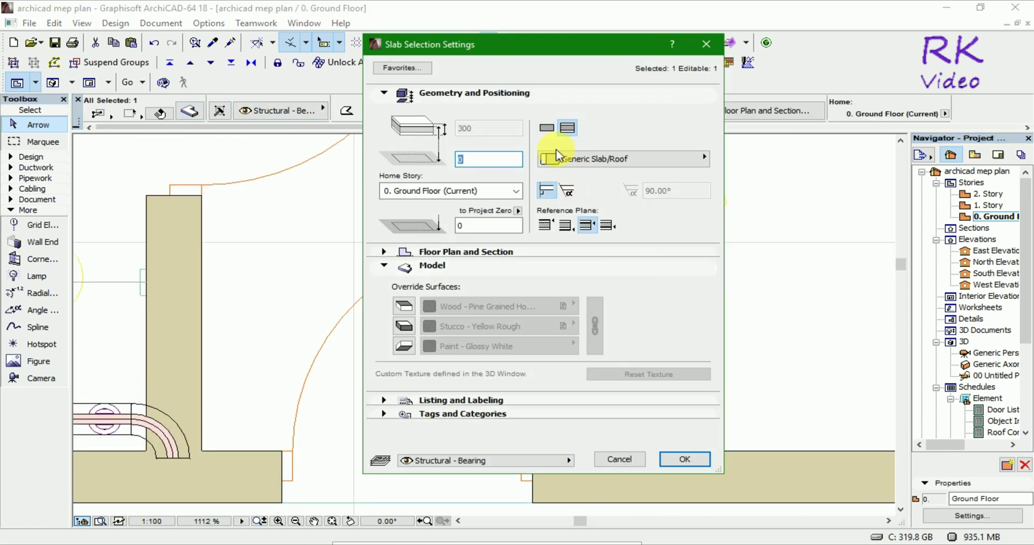
pyautogui.click(547, 127)
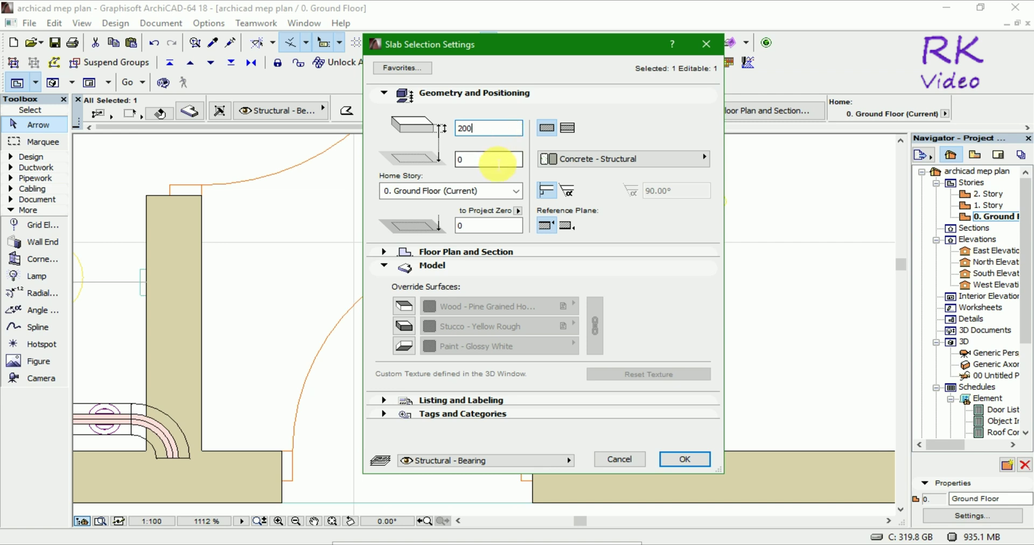
pyautogui.click(486, 227)
pyautogui.write('1200')
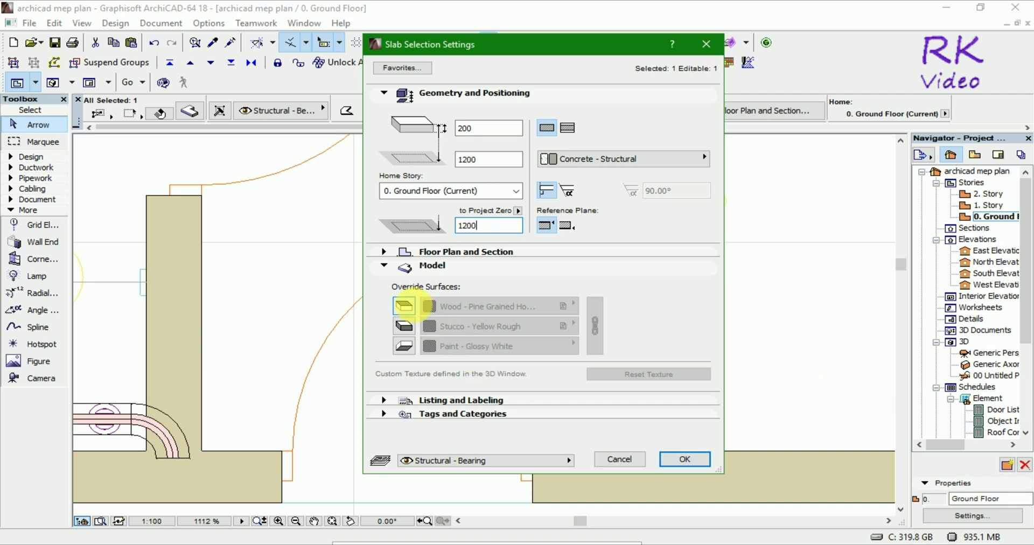
pyautogui.click(404, 306)
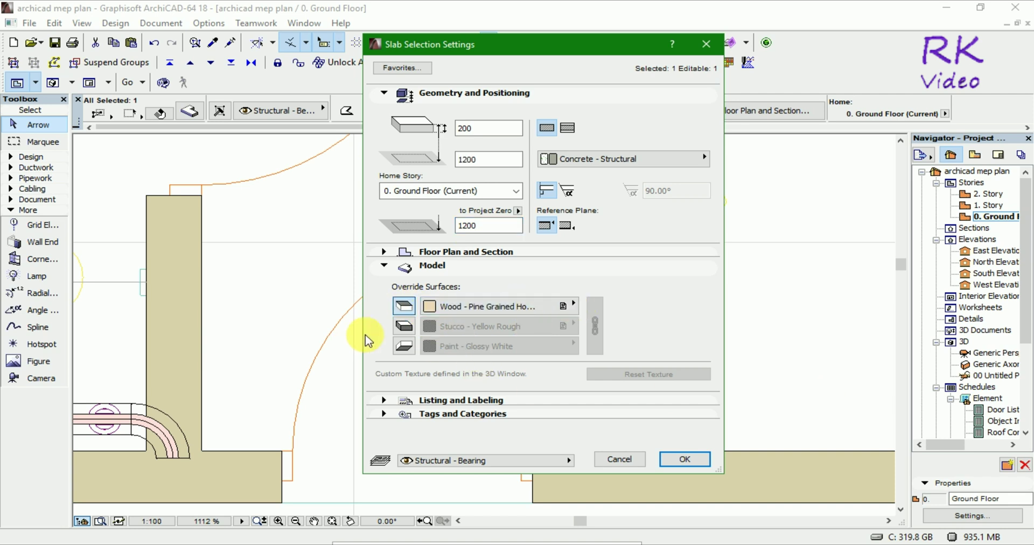
pyautogui.click(402, 326)
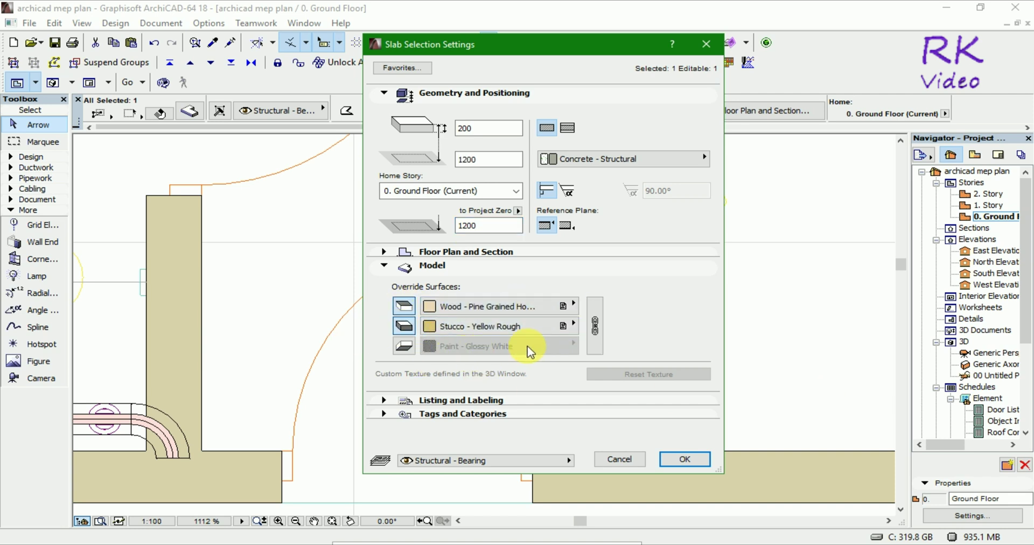
pyautogui.click(595, 326)
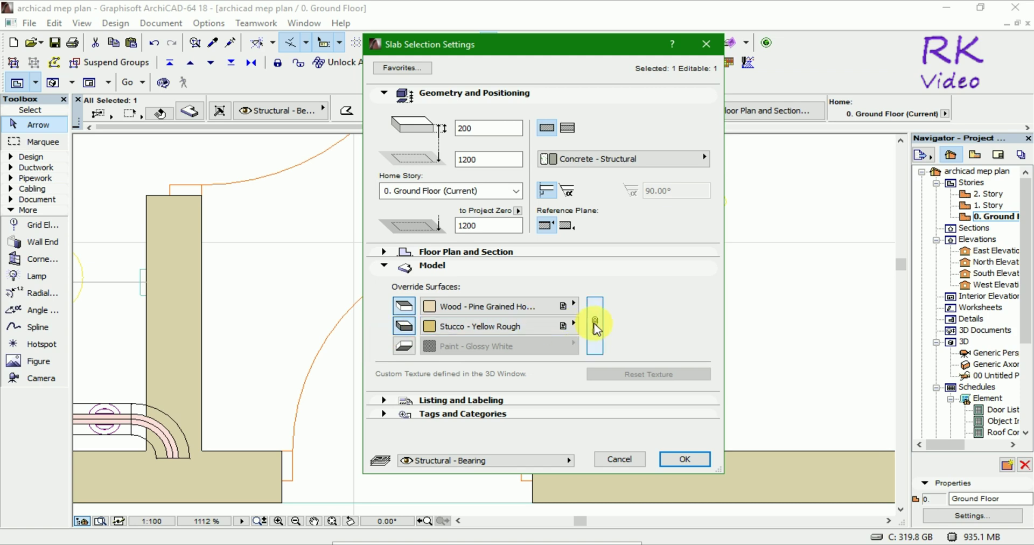
pyautogui.click(404, 347)
pyautogui.click(699, 461)
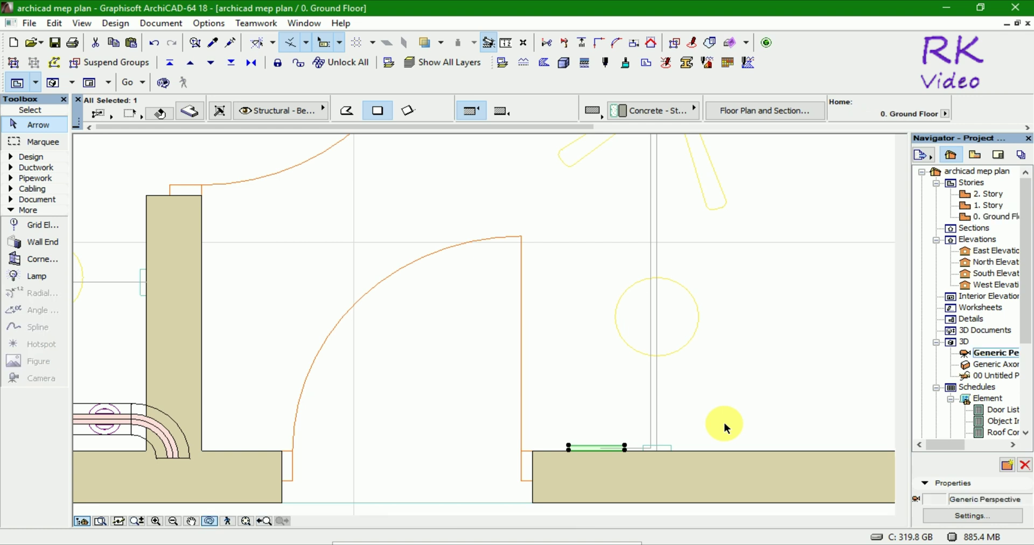
pyautogui.press('F5')
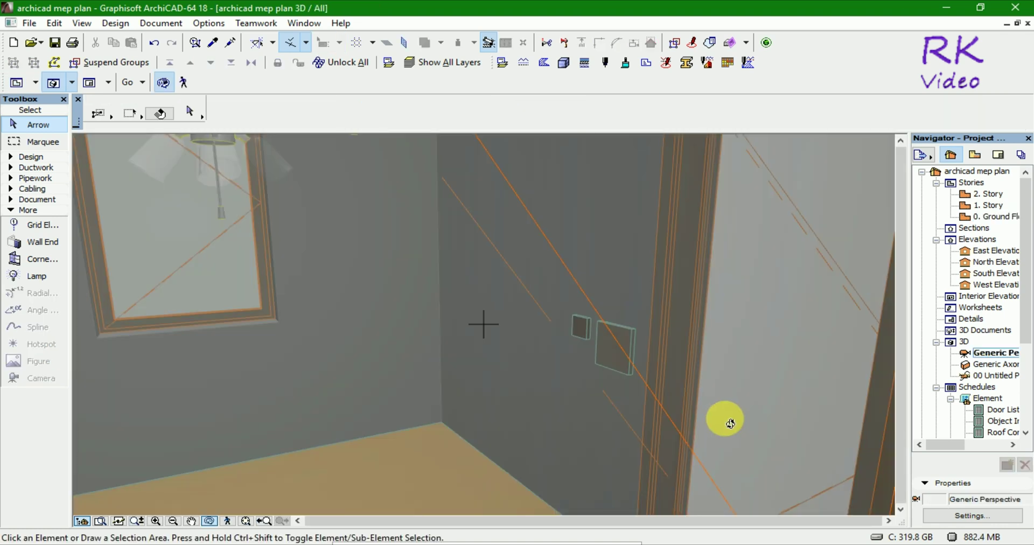
pyautogui.moveTo(636, 398)
pyautogui.mouseDown()
pyautogui.moveTo(665, 420)
pyautogui.moveTo(642, 423)
pyautogui.moveTo(609, 325)
pyautogui.moveTo(607, 258)
pyautogui.moveTo(631, 365)
pyautogui.moveTo(651, 256)
pyautogui.moveTo(677, 307)
pyautogui.moveTo(688, 307)
pyautogui.moveTo(644, 331)
pyautogui.mouseUp()
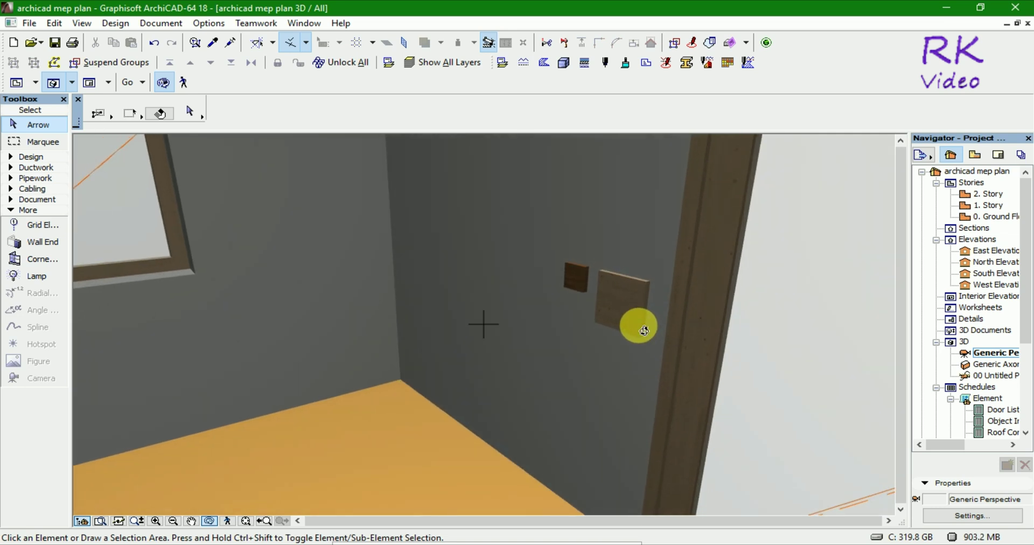
pyautogui.press('F2')
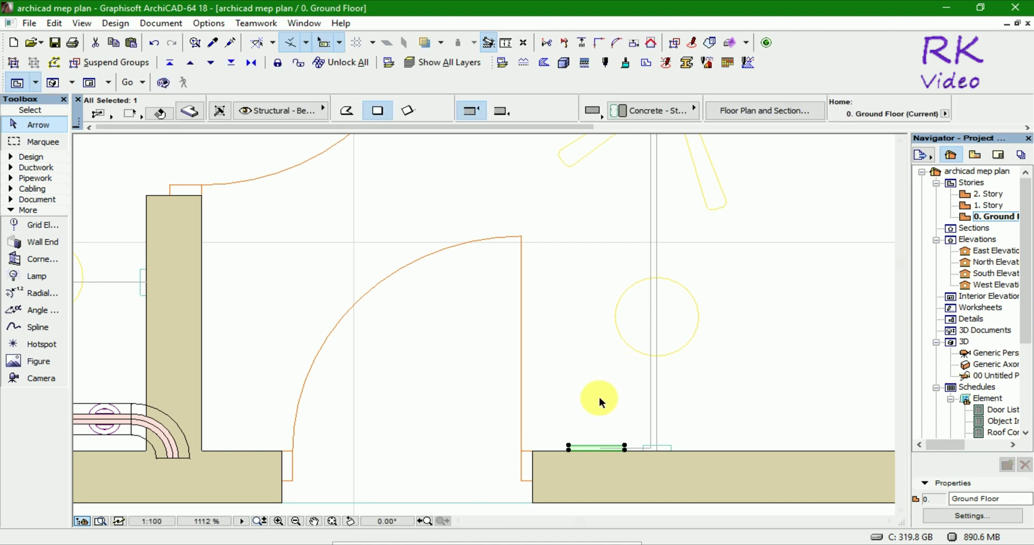
# Zoom out to the whole plan and choose the Cable Carrier tool from the Cabling group
pyautogui.scroll(-2, 549, 456)
pyautogui.scroll(-2, 539, 443)
pyautogui.scroll(-1, 543, 446)
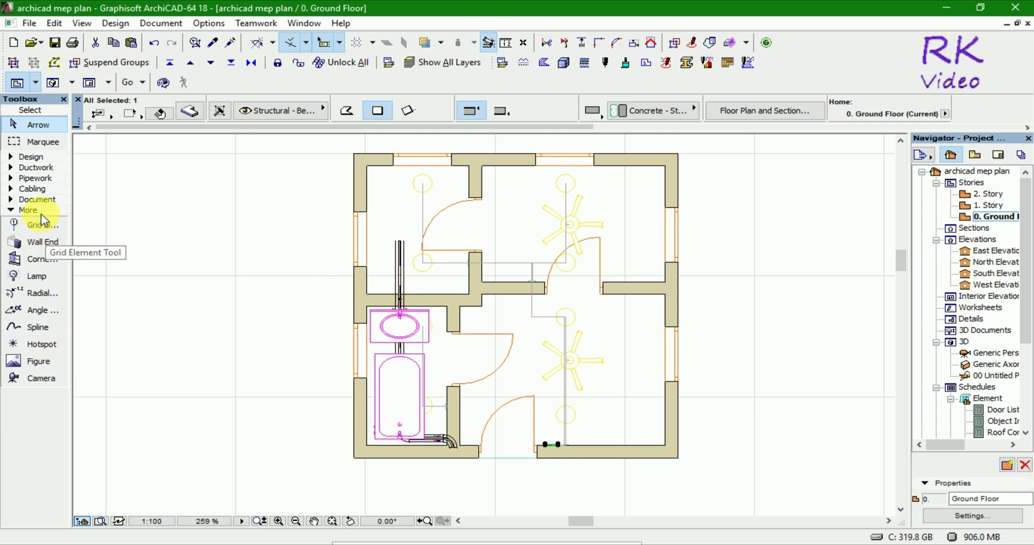
pyautogui.click(10, 190)
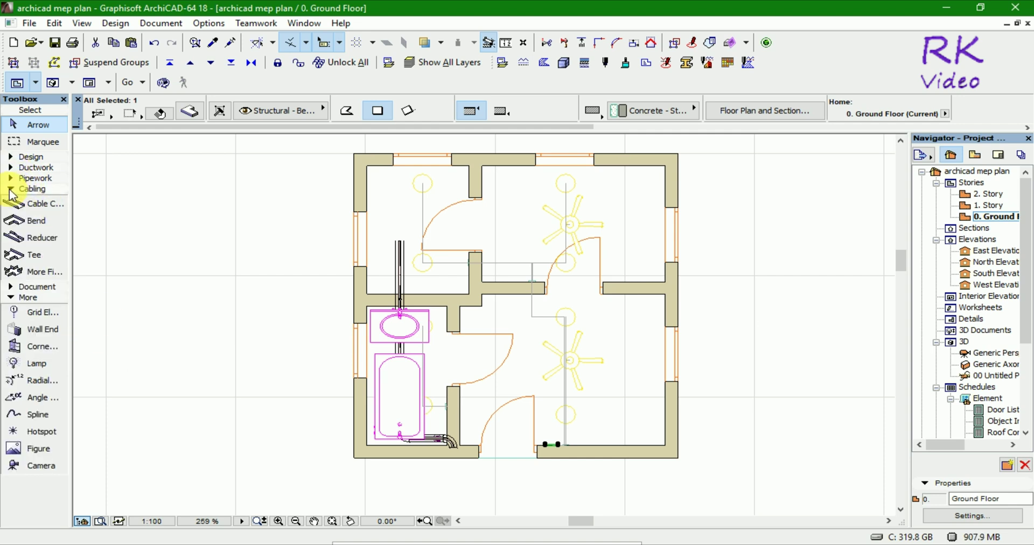
pyautogui.click(48, 207)
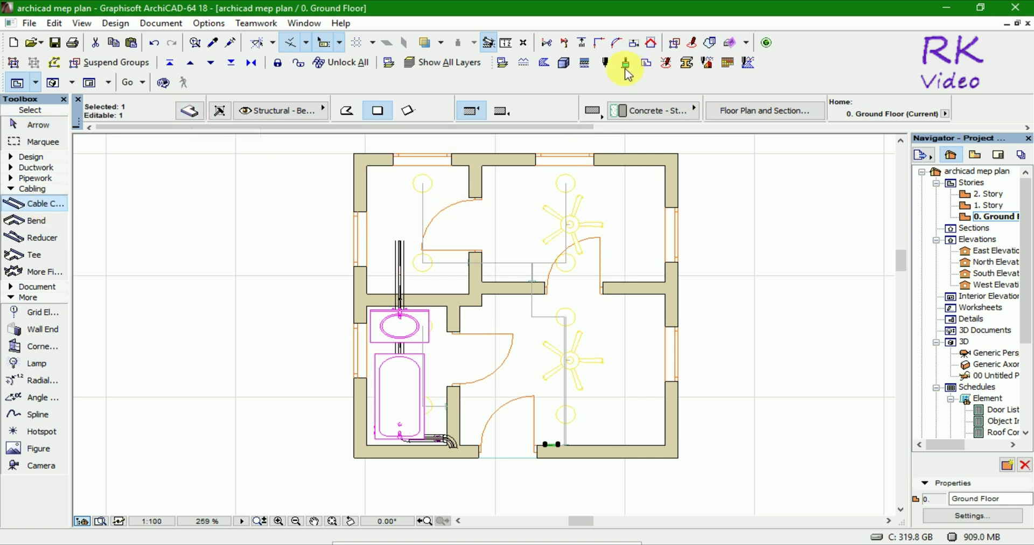
pyautogui.click(506, 42)
# Measure from the upper ceiling lamp, then cancel the measurement and clear the selection
pyautogui.scroll(2, 454, 178)
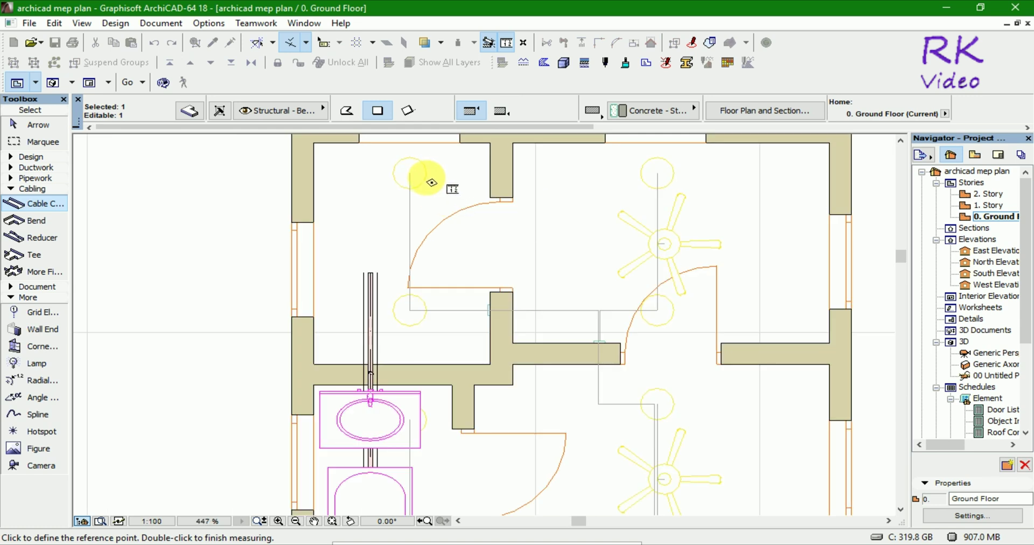
pyautogui.click(410, 174)
pyautogui.scroll(2, 458, 331)
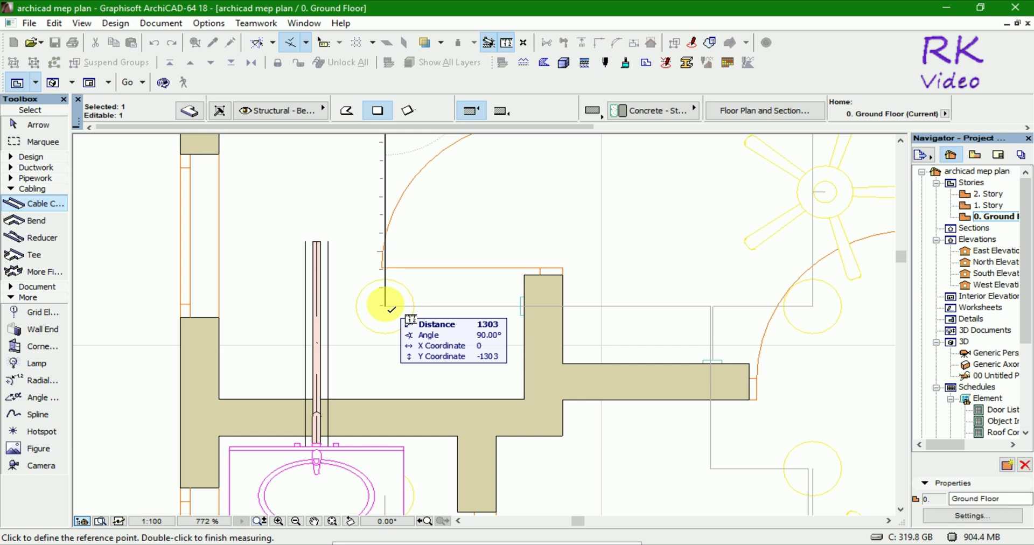
pyautogui.press('Escape')
pyautogui.scroll(1, 401, 396)
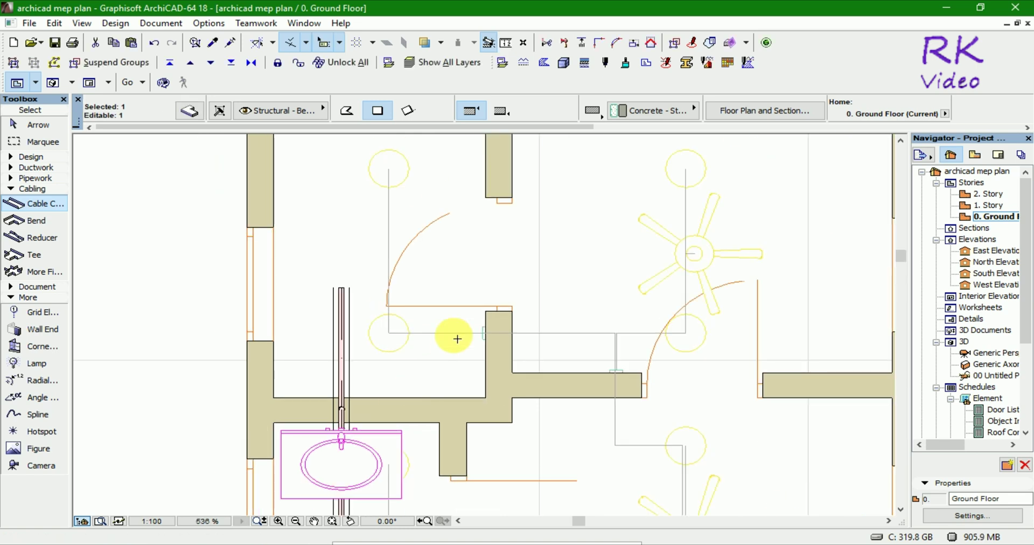
pyautogui.scroll(1, 447, 335)
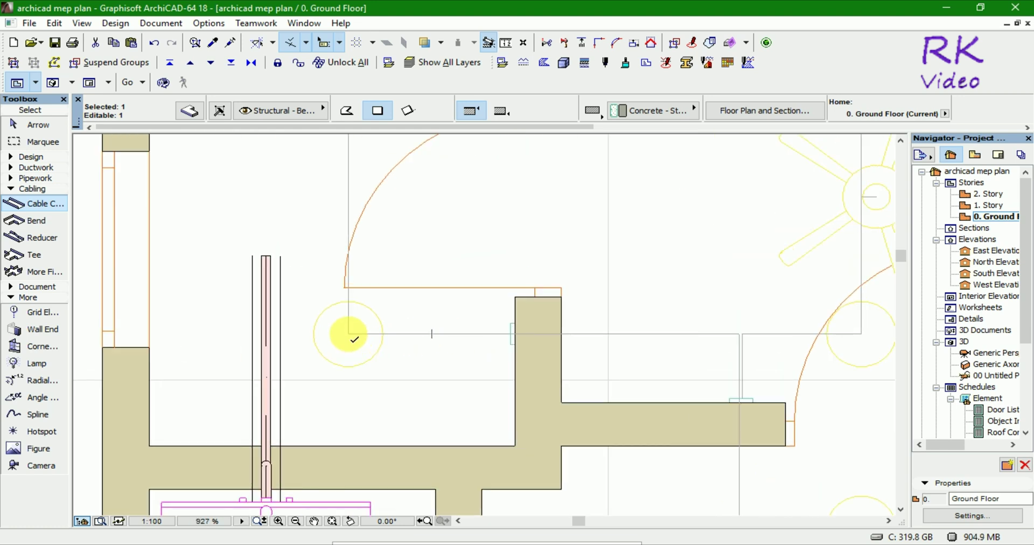
pyautogui.press('Escape')
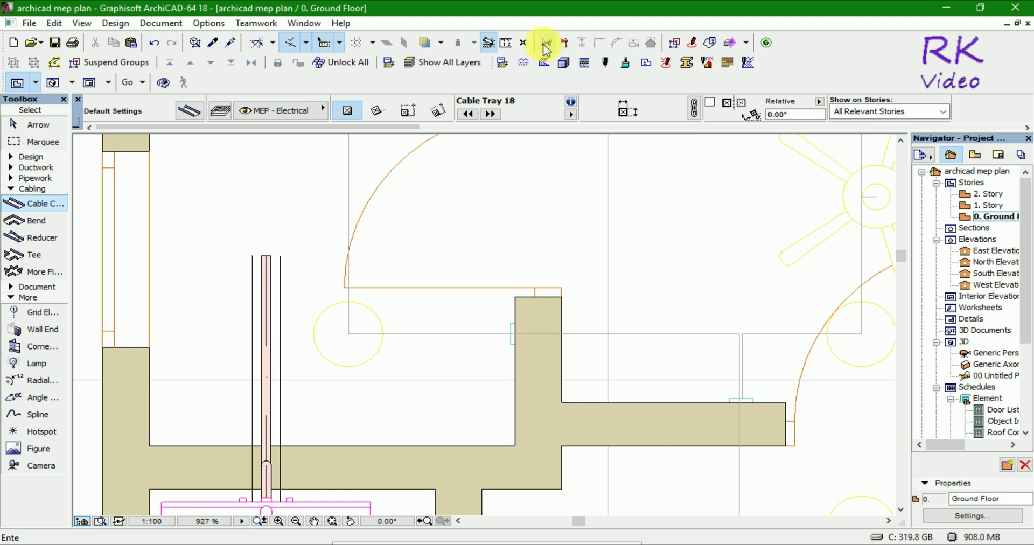
# Measure the distances from the lamp centre to the walls and the fan
pyautogui.click(506, 43)
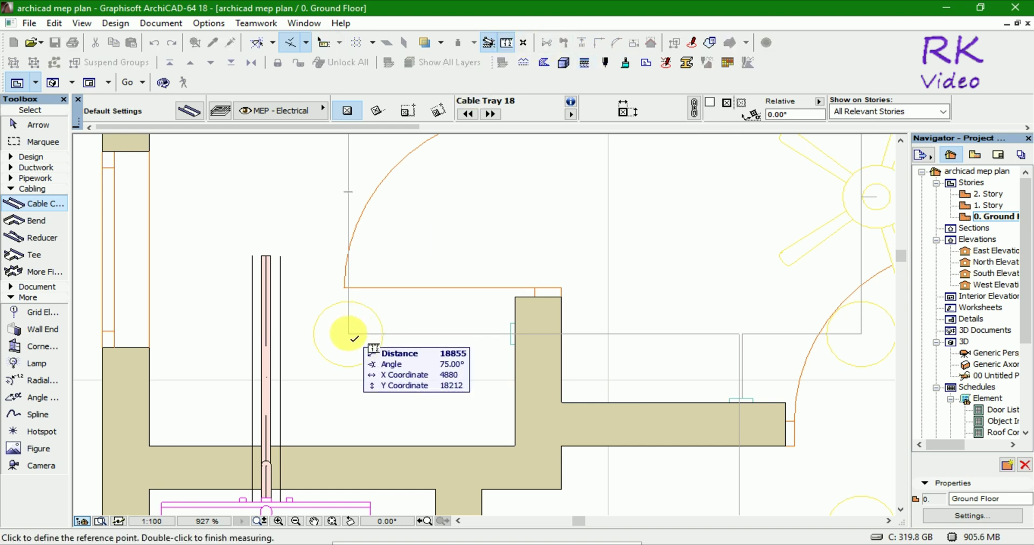
pyautogui.click(349, 333)
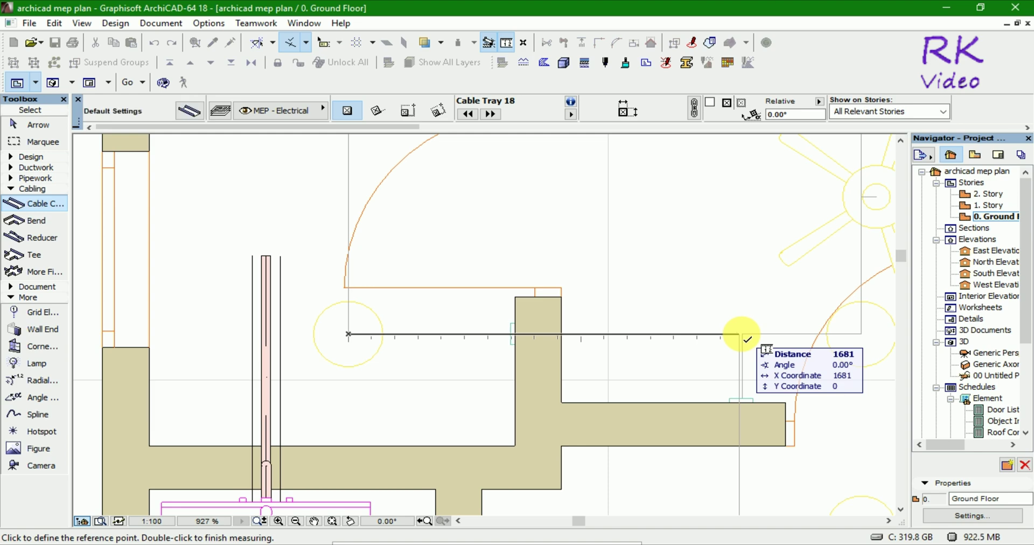
pyautogui.press('Escape')
pyautogui.scroll(-5, 426, 430)
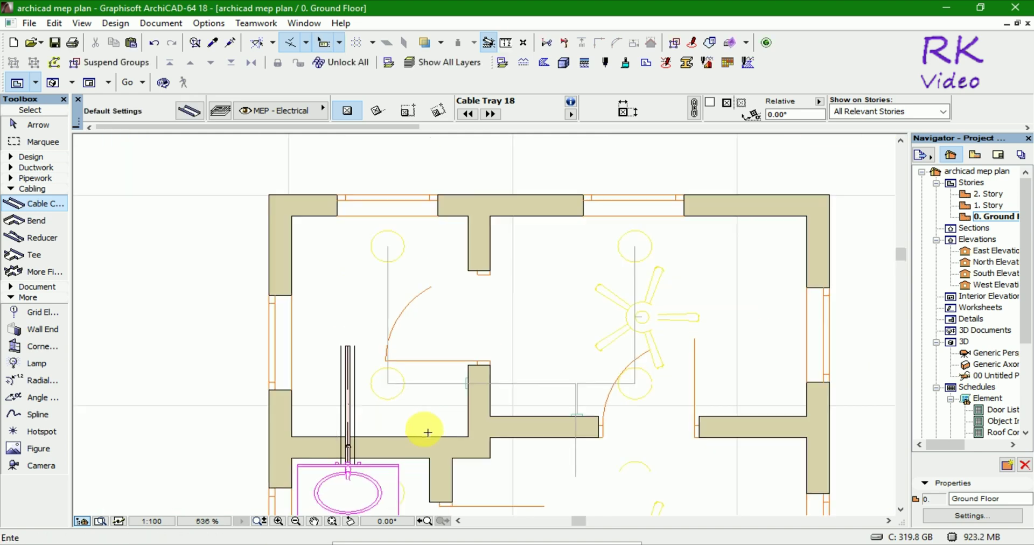
pyautogui.scroll(-2, 506, 276)
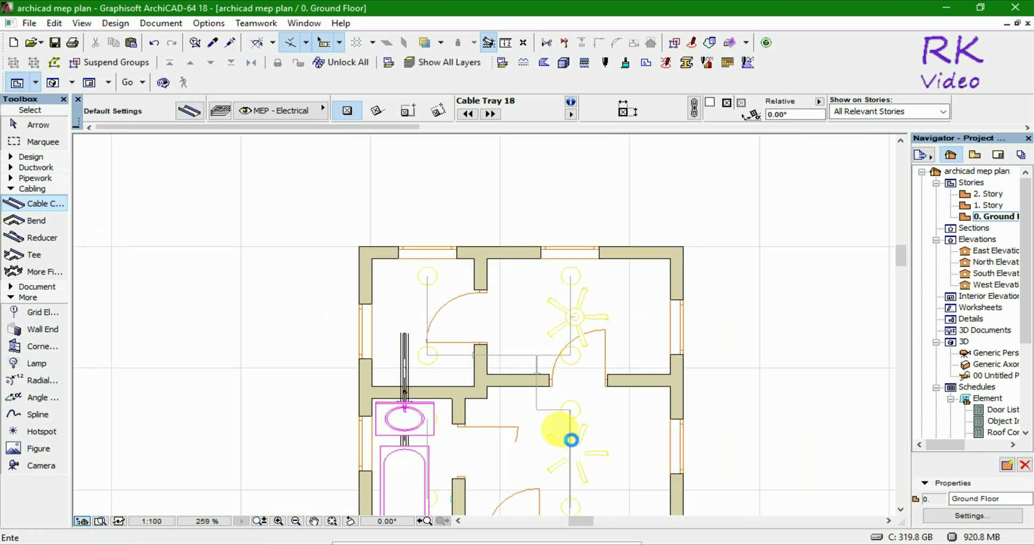
pyautogui.scroll(-2, 550, 484)
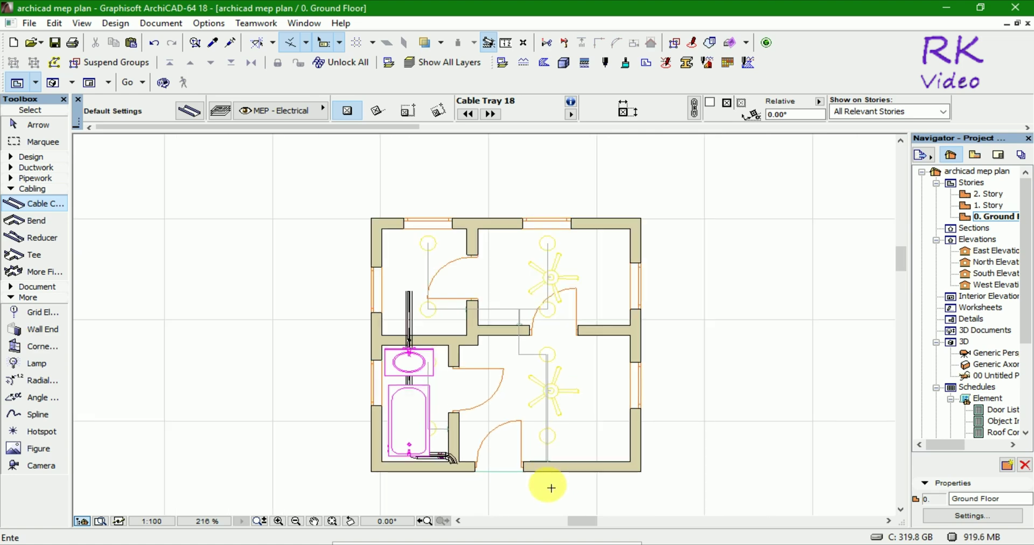
pyautogui.scroll(-2, 548, 487)
pyautogui.scroll(3, 422, 464)
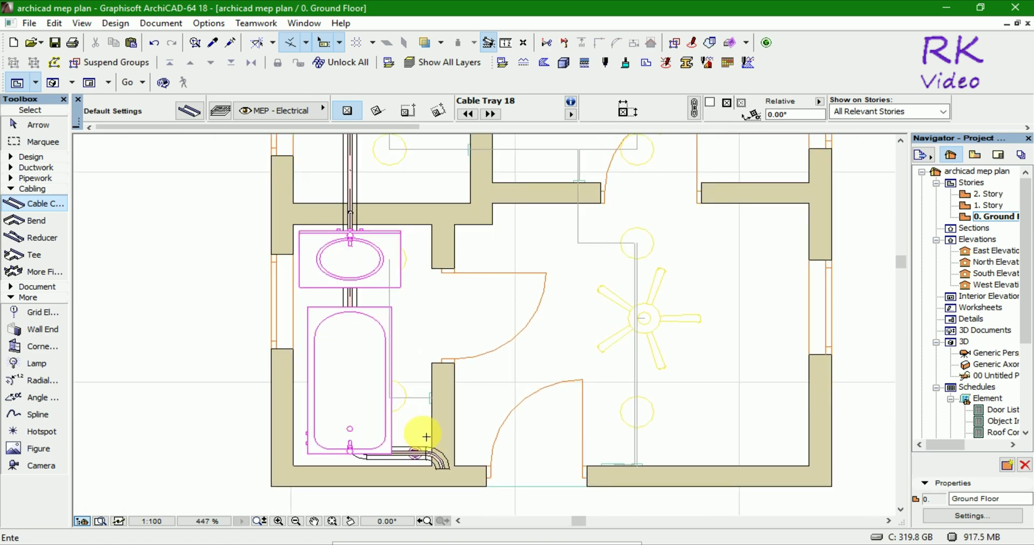
pyautogui.scroll(2, 422, 429)
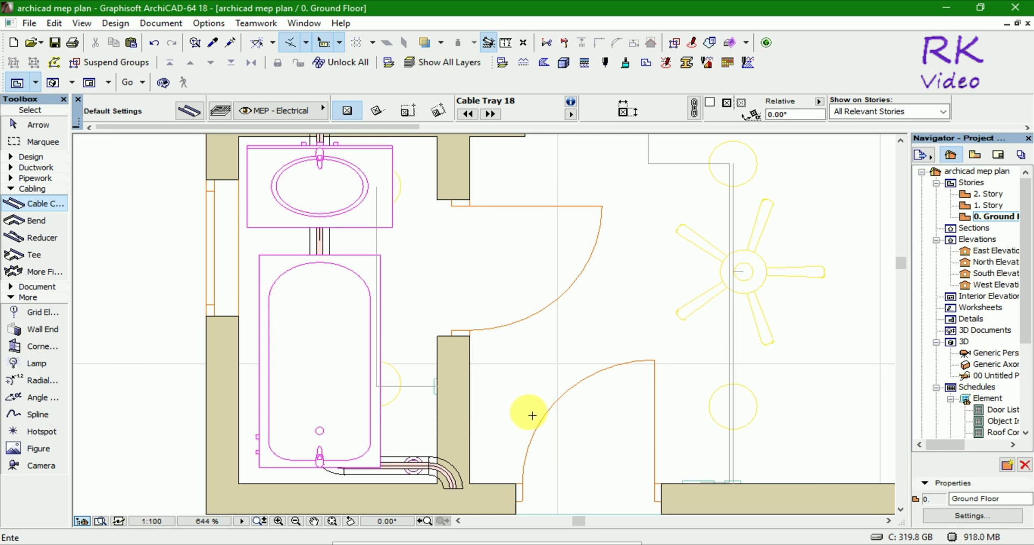
pyautogui.scroll(-2, 526, 426)
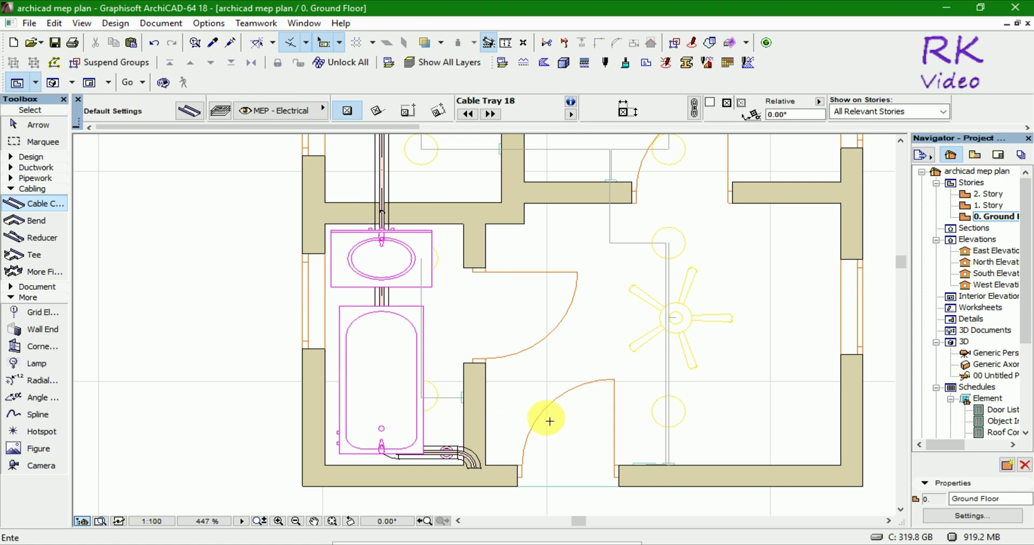
pyautogui.click(13, 414)
# Run a straight spline from the bathtub-wall switch across to the lamp by the lower doorway
pyautogui.scroll(3, 460, 415)
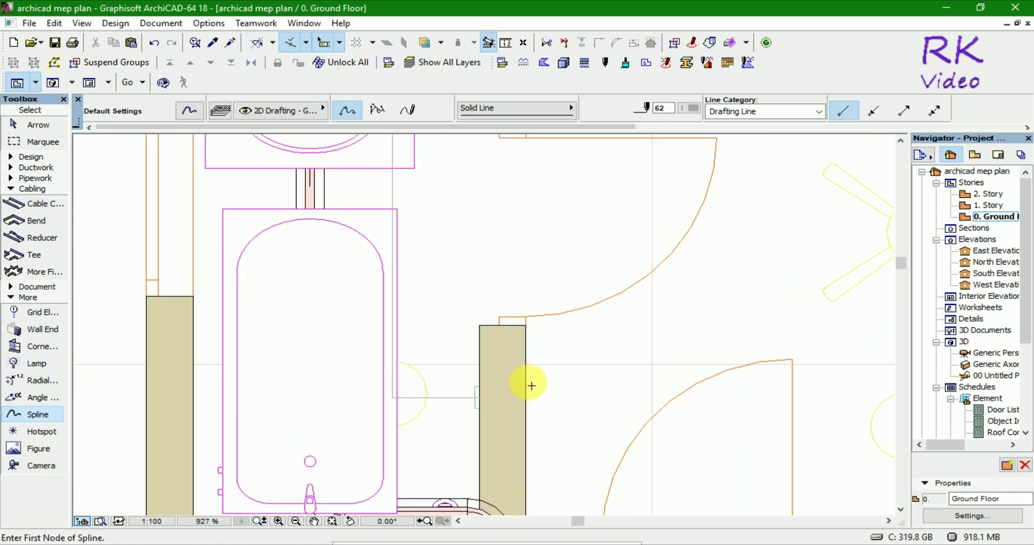
pyautogui.scroll(6, 501, 406)
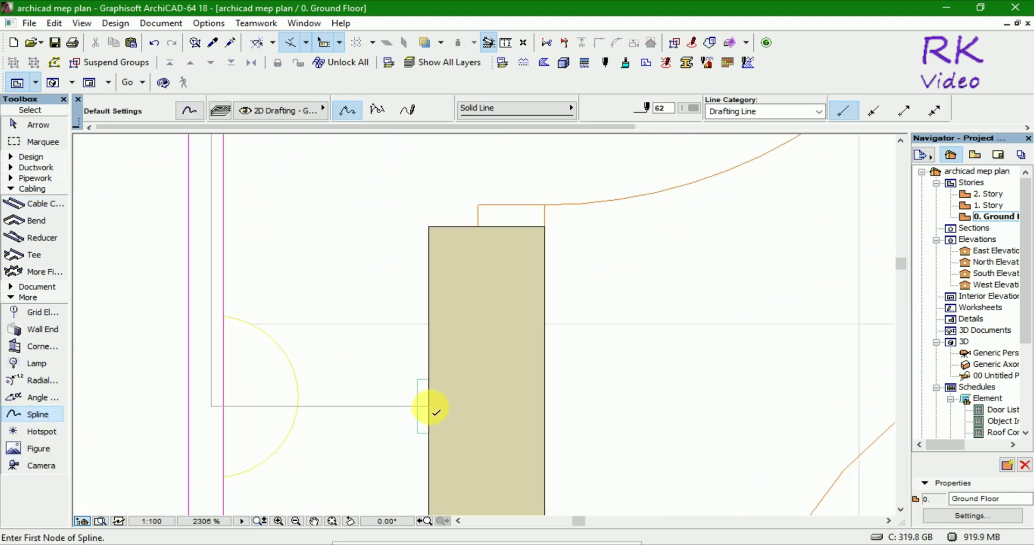
pyautogui.click(430, 408)
pyautogui.scroll(-6, 346, 418)
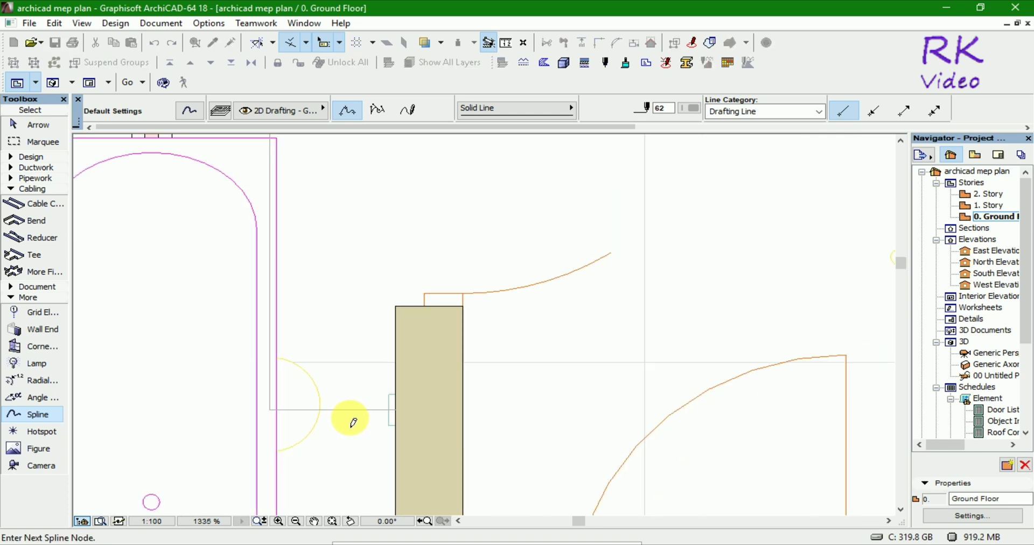
pyautogui.scroll(-2, 354, 425)
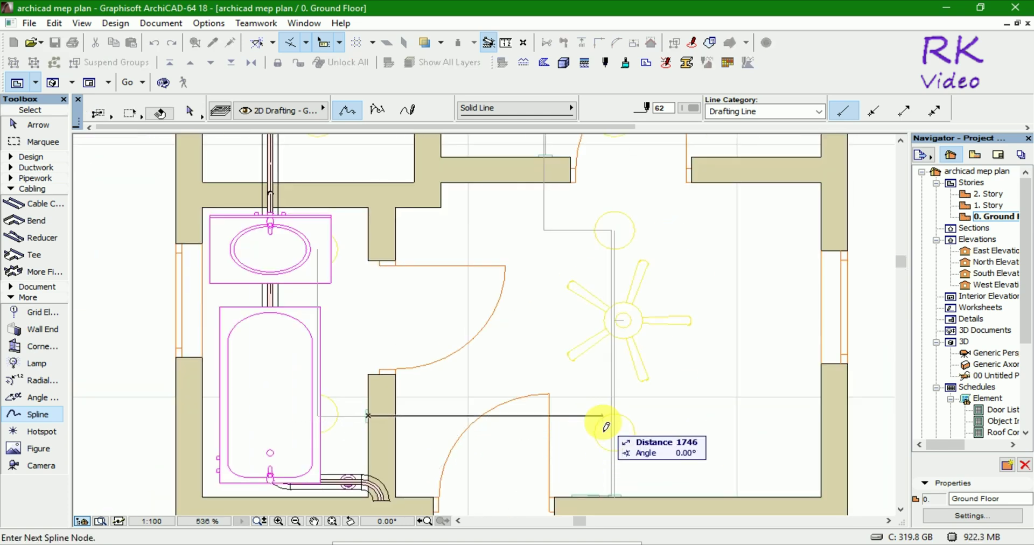
pyautogui.scroll(5, 607, 425)
pyautogui.scroll(4, 615, 409)
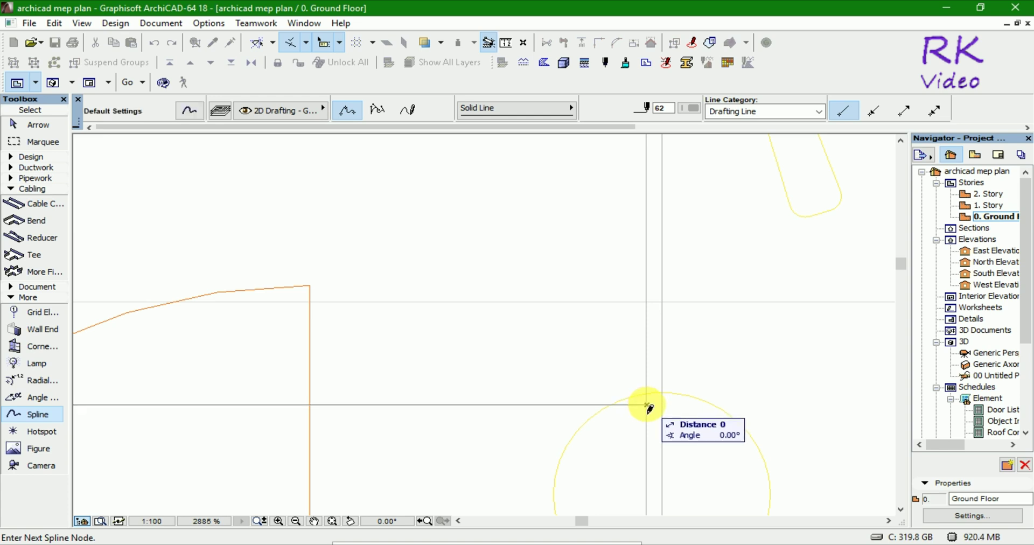
pyautogui.doubleClick(650, 408)
pyautogui.scroll(-2, 554, 386)
pyautogui.scroll(-5, 553, 386)
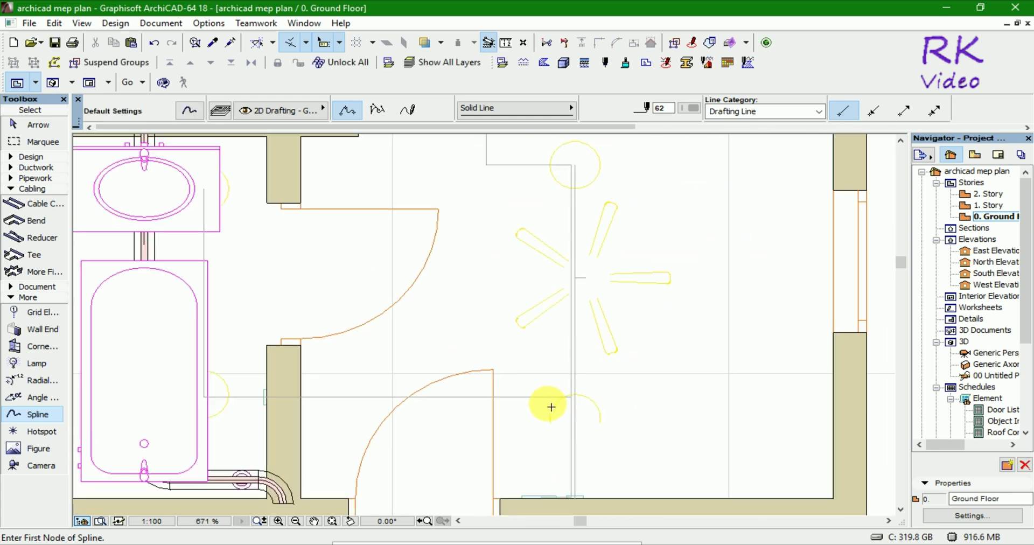
pyautogui.scroll(-4, 550, 407)
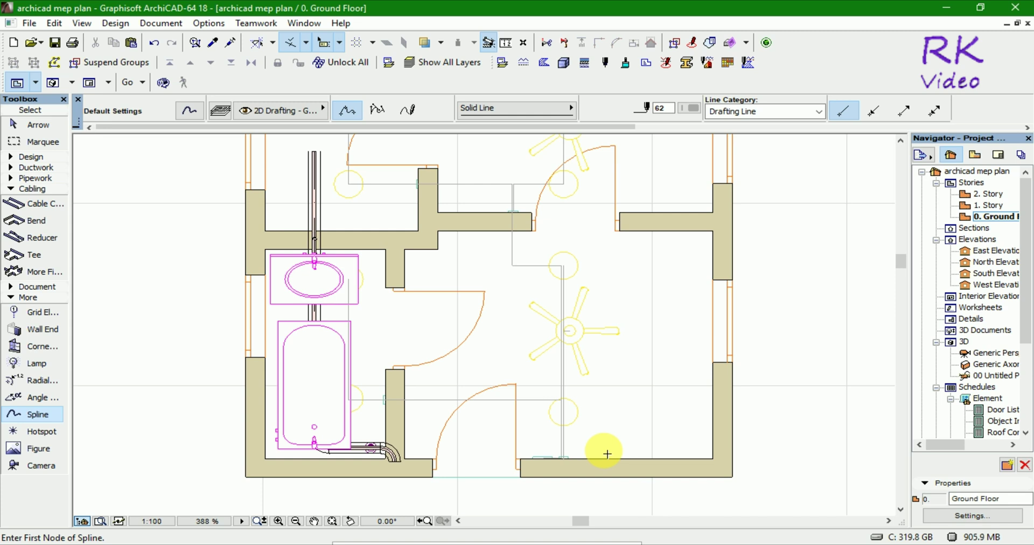
pyautogui.click(509, 45)
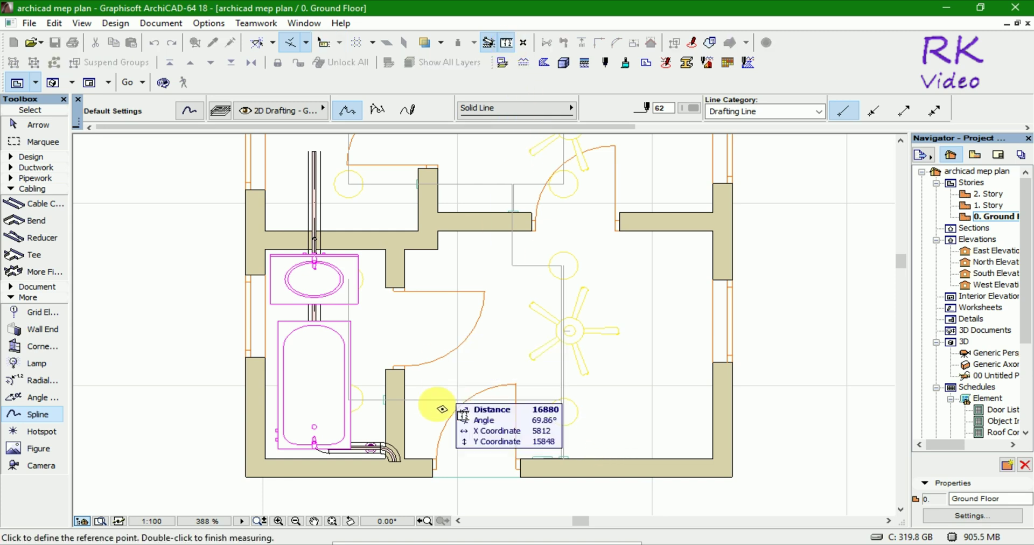
pyautogui.scroll(2, 382, 431)
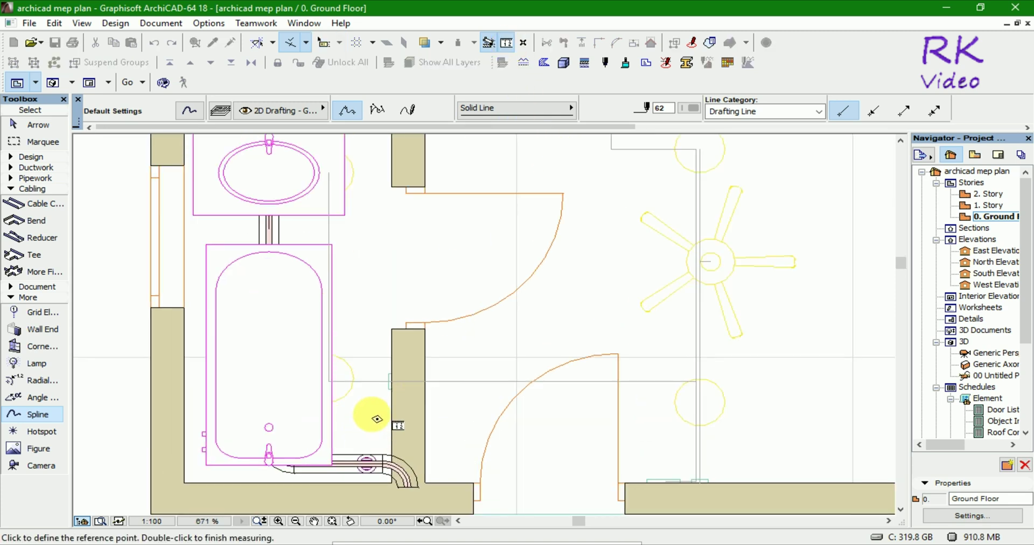
pyautogui.scroll(2, 437, 416)
pyautogui.click(324, 381)
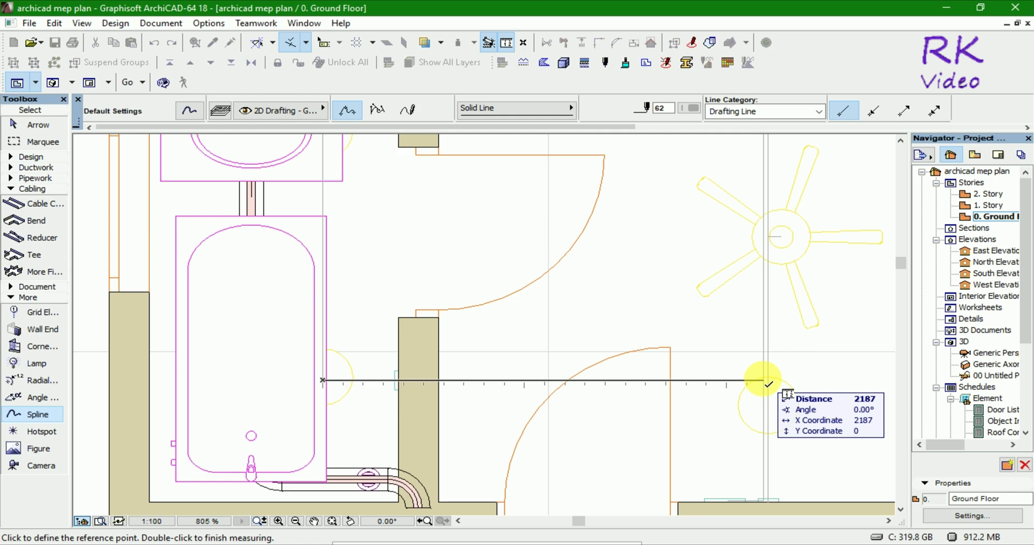
pyautogui.doubleClick(769, 384)
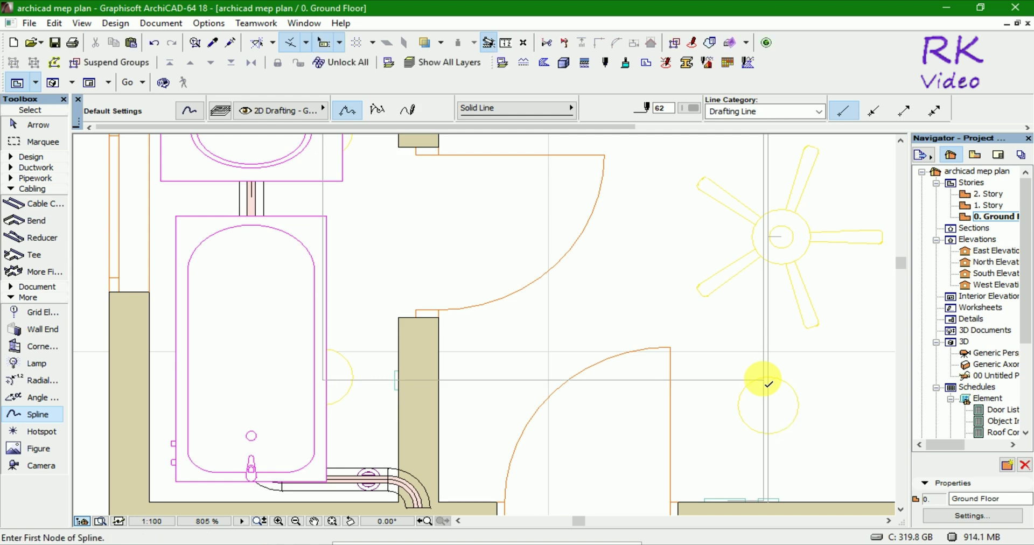
pyautogui.scroll(-5, 466, 449)
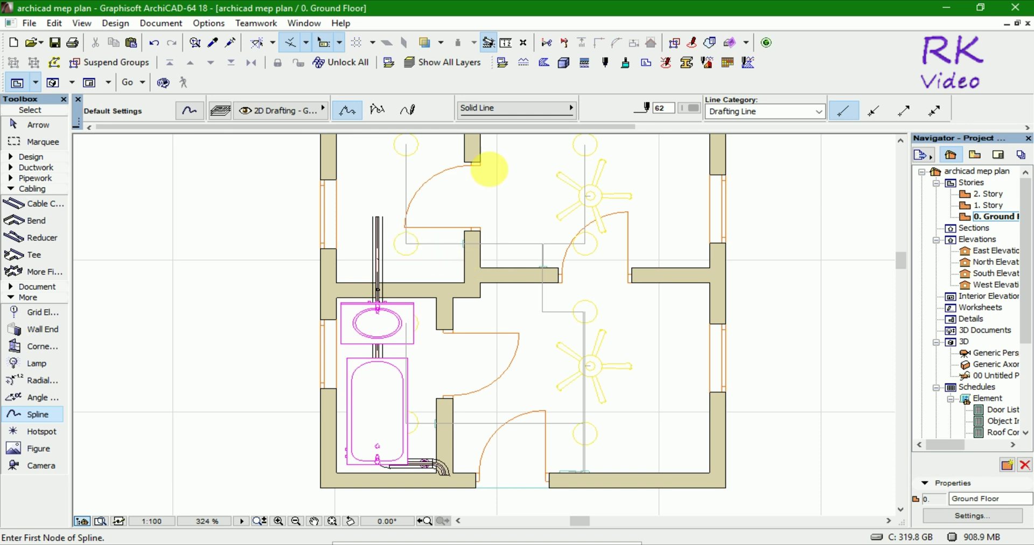
pyautogui.click(505, 44)
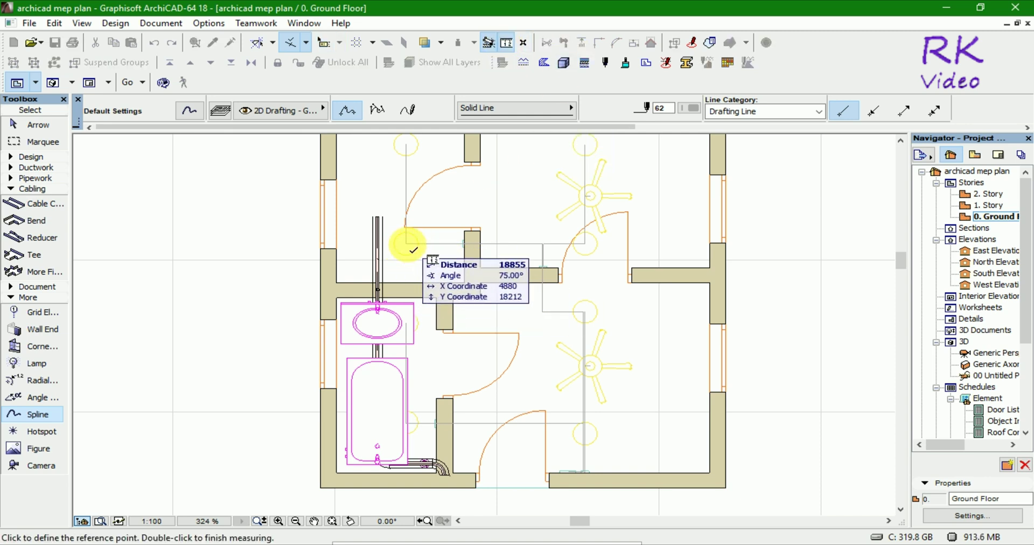
pyautogui.click(407, 244)
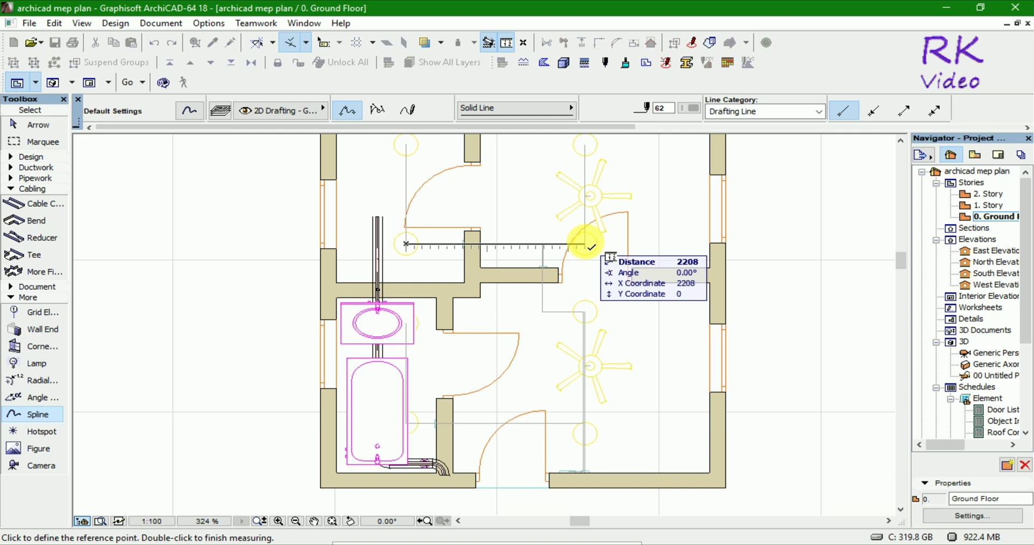
pyautogui.press('Escape')
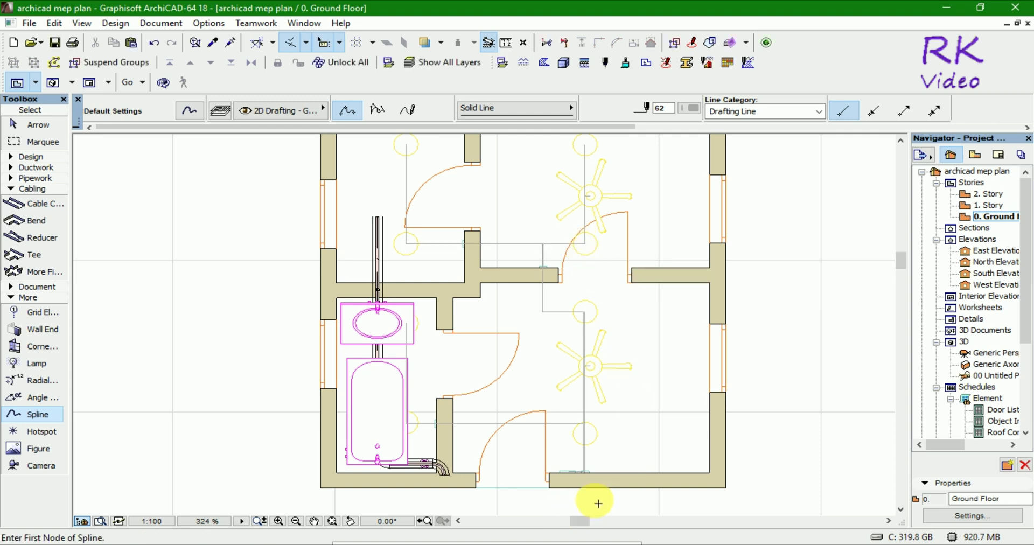